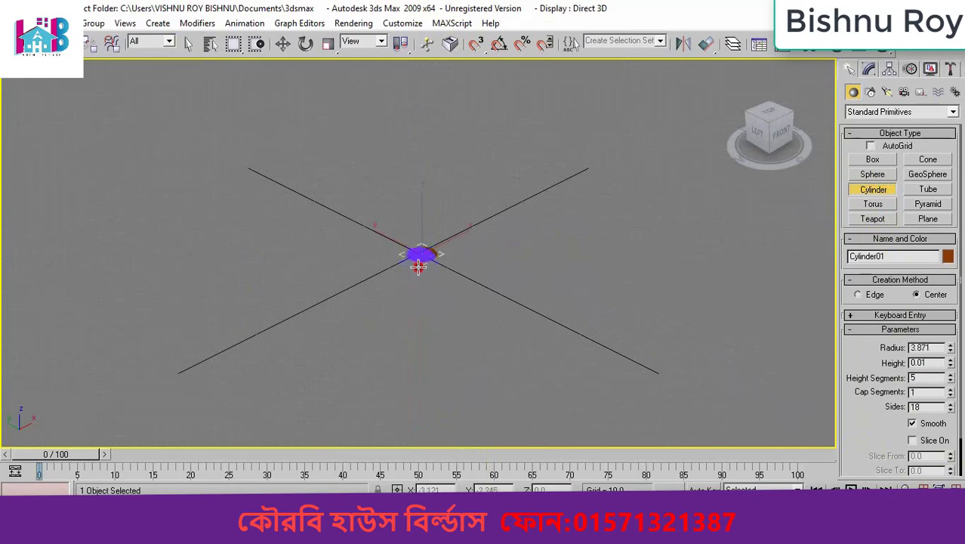
Draw a flat cylinder at the grid centre and set its radius to 12 and its height to 0.5
{"action": "left_click", "coordinate": [409, 287]}
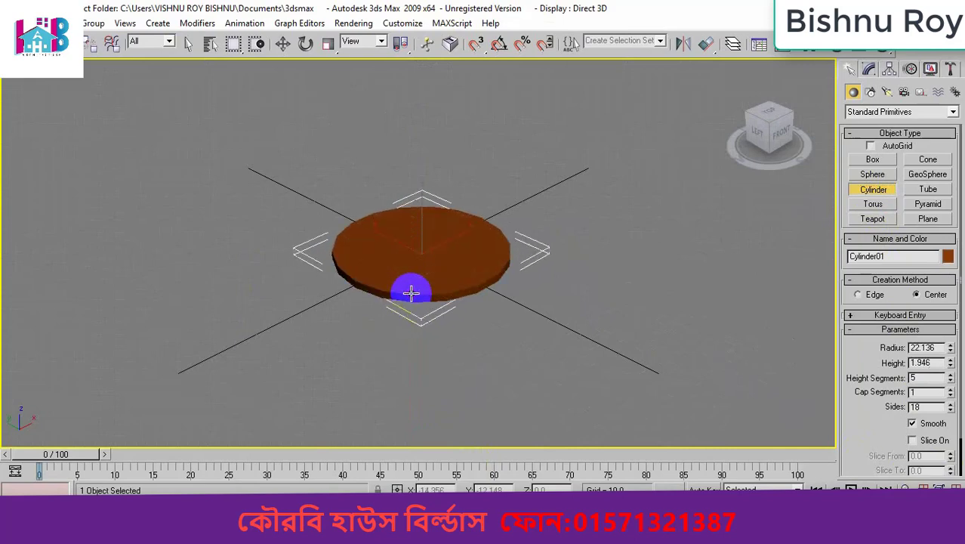
{"action": "left_click", "coordinate": [286, 45]}
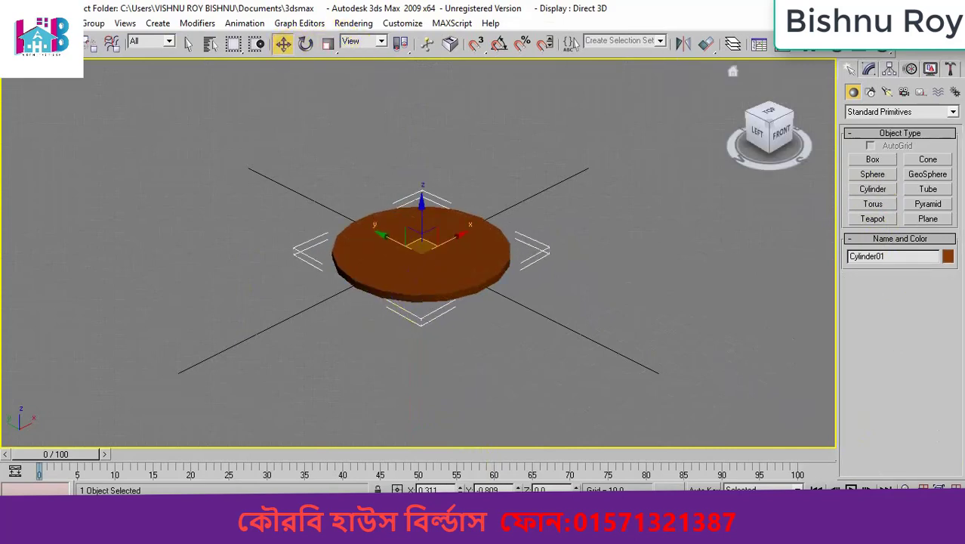
{"action": "left_click", "coordinate": [868, 71]}
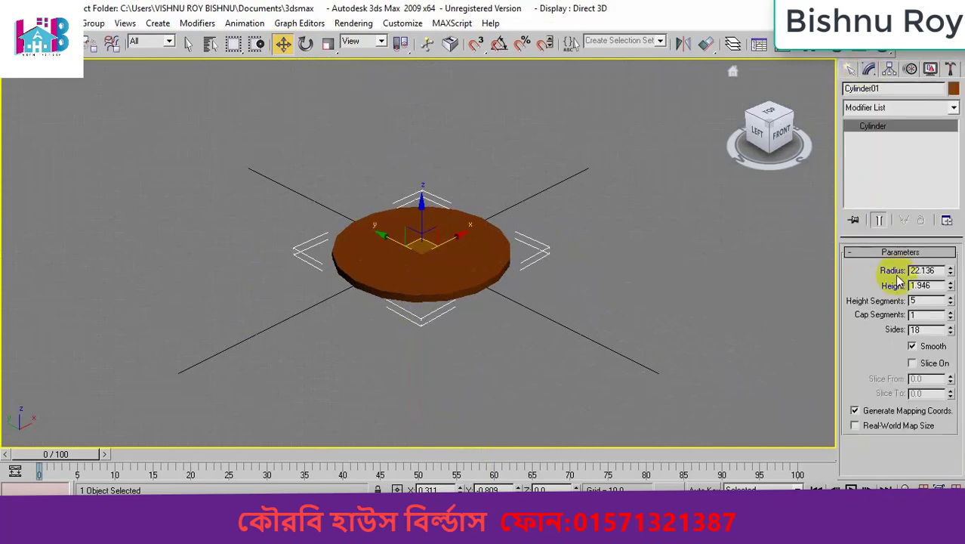
{"action": "left_click", "coordinate": [937, 271]}
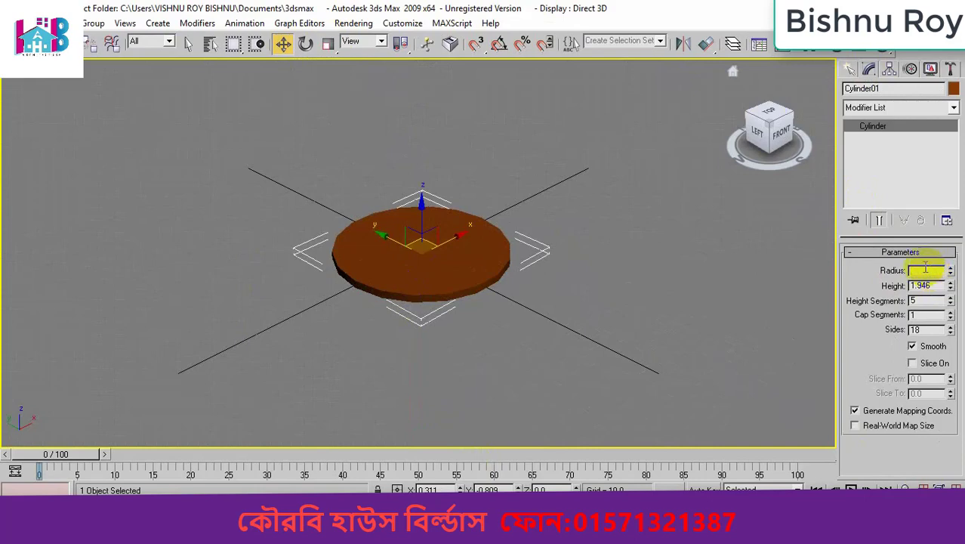
{"action": "type", "text": "12"}
{"action": "left_click", "coordinate": [934, 285]}
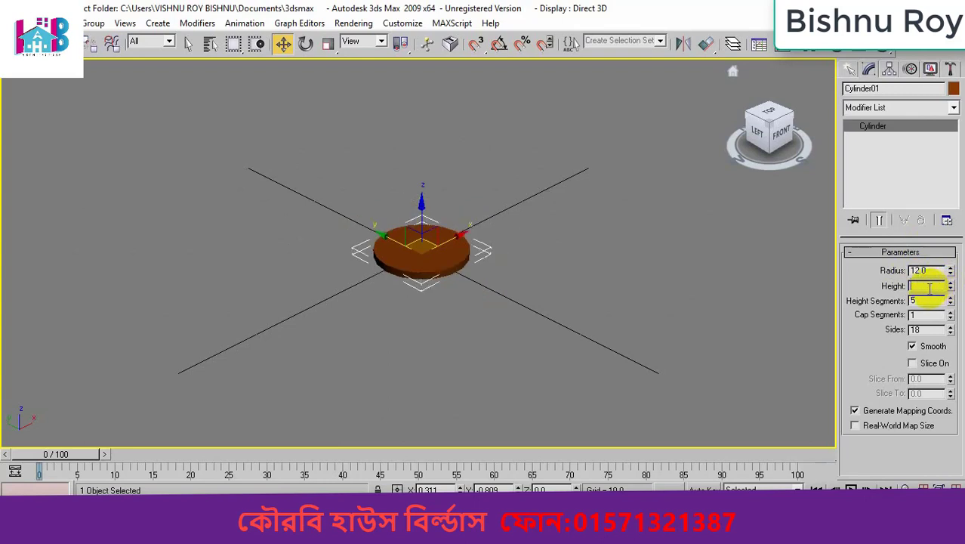
{"action": "type", "text": "0.5"}
Set the cylinder's height segments to 5, cap segments to 2 and sides to 32, and deselect it
{"action": "left_click", "coordinate": [920, 300]}
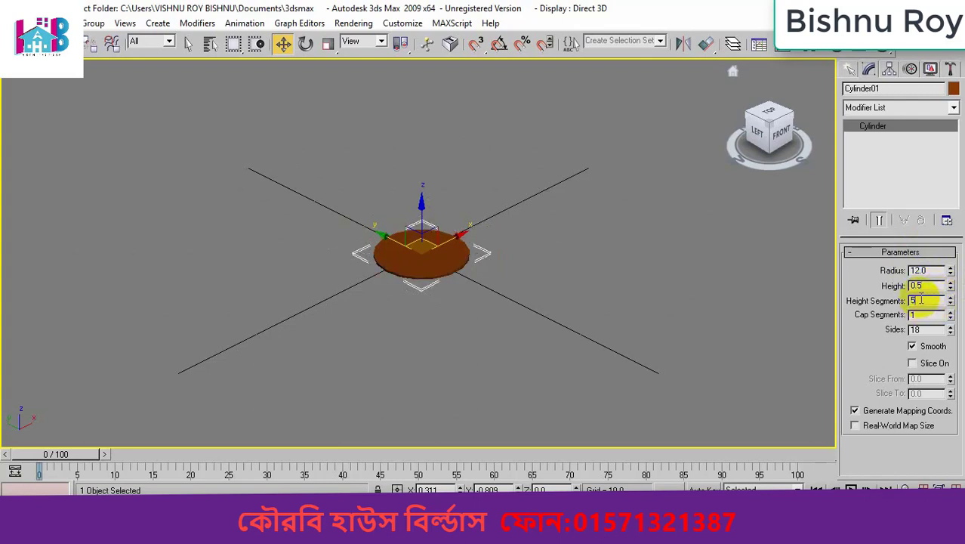
{"action": "key", "text": "BackSpace"}
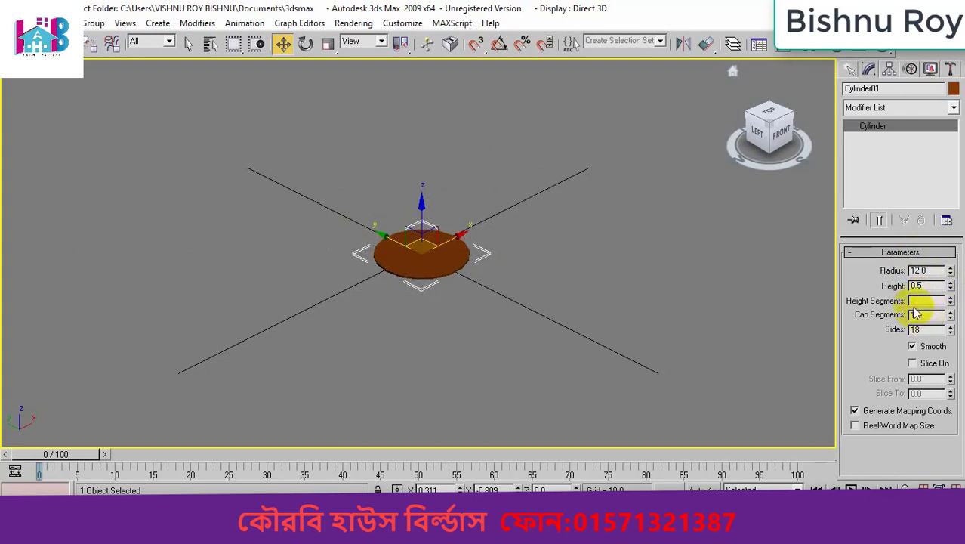
{"action": "type", "text": "5"}
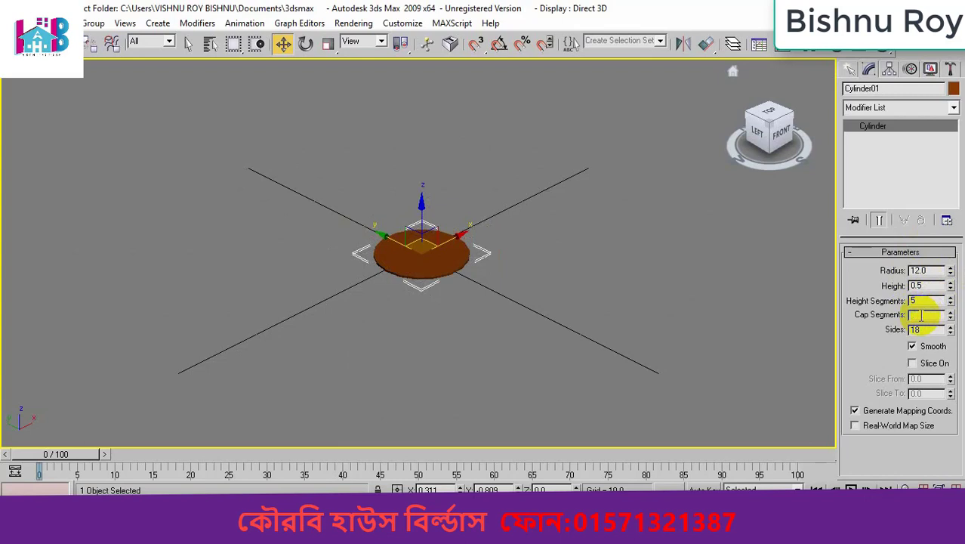
{"action": "type", "text": "2"}
{"action": "left_click", "coordinate": [925, 330]}
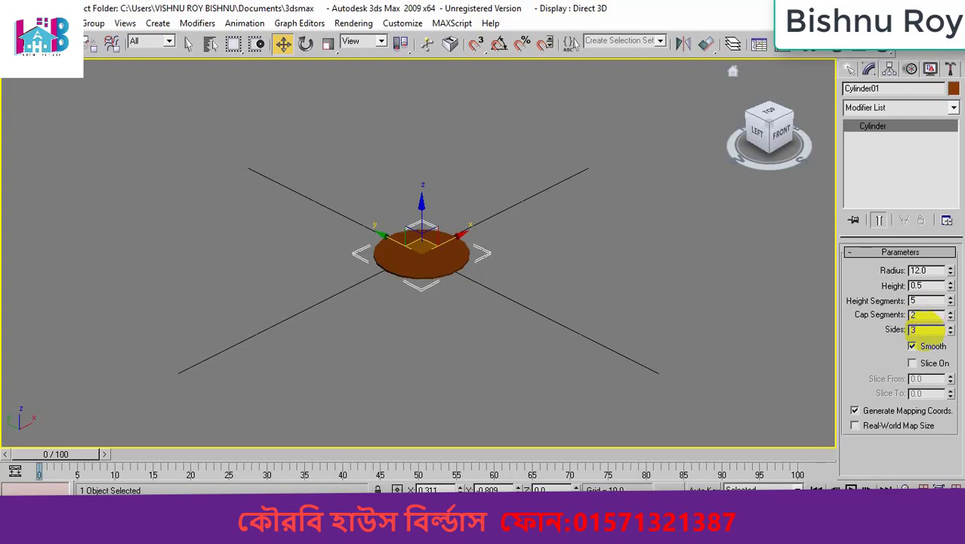
{"action": "left_click", "coordinate": [718, 378]}
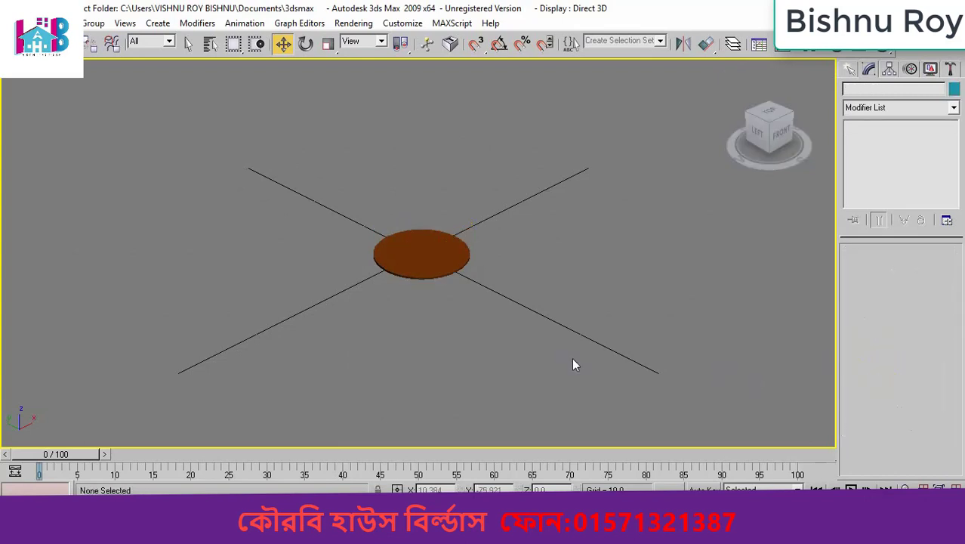
Turn on edged-faces display and examine the segment lines on the disc's cap and rim
{"action": "scroll", "coordinate": [441, 275], "scroll_direction": "up", "scroll_amount": 3}
{"action": "left_click", "coordinate": [442, 283]}
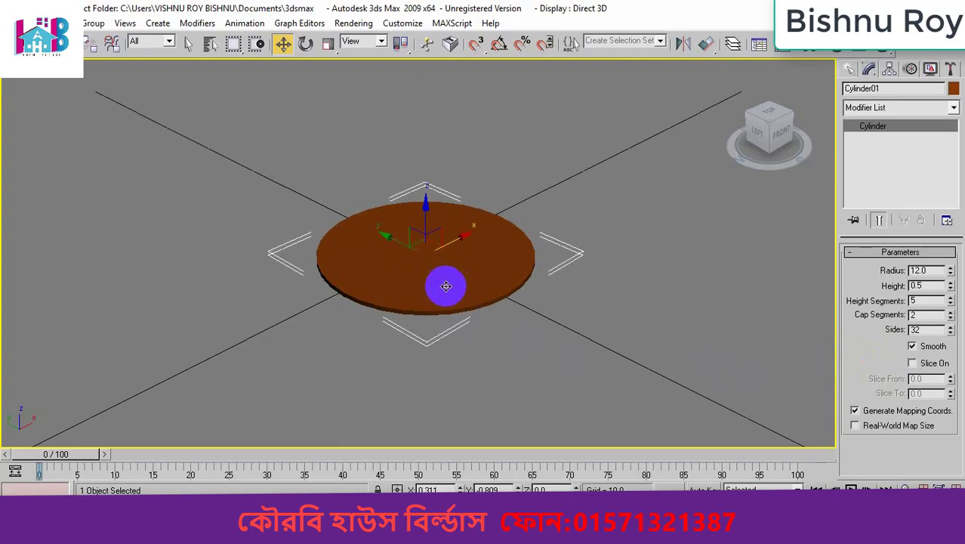
{"action": "key", "text": "F4"}
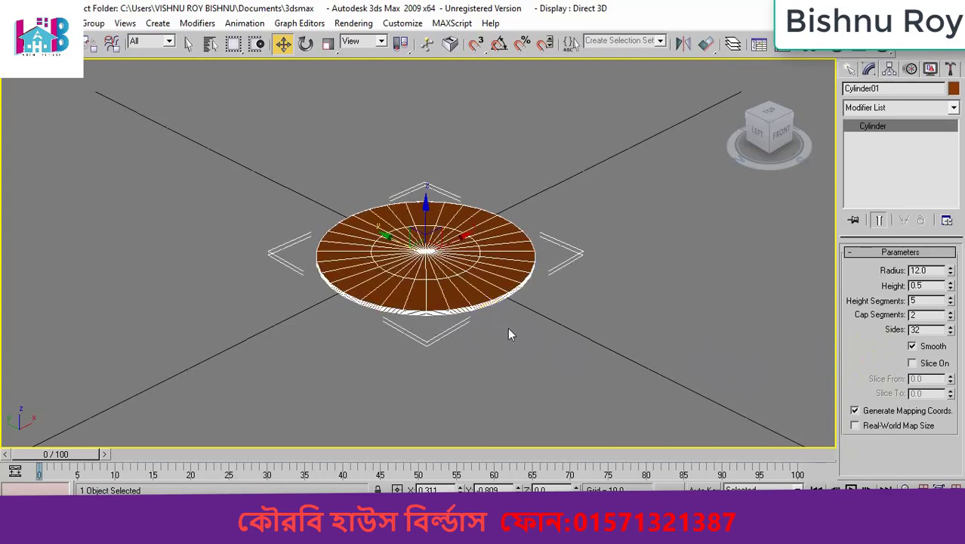
{"action": "left_click", "coordinate": [511, 332]}
{"action": "scroll", "coordinate": [461, 306], "scroll_direction": "up", "scroll_amount": 5}
{"action": "middle_click_drag", "start_coordinate": [463, 308], "coordinate": [410, 144]}
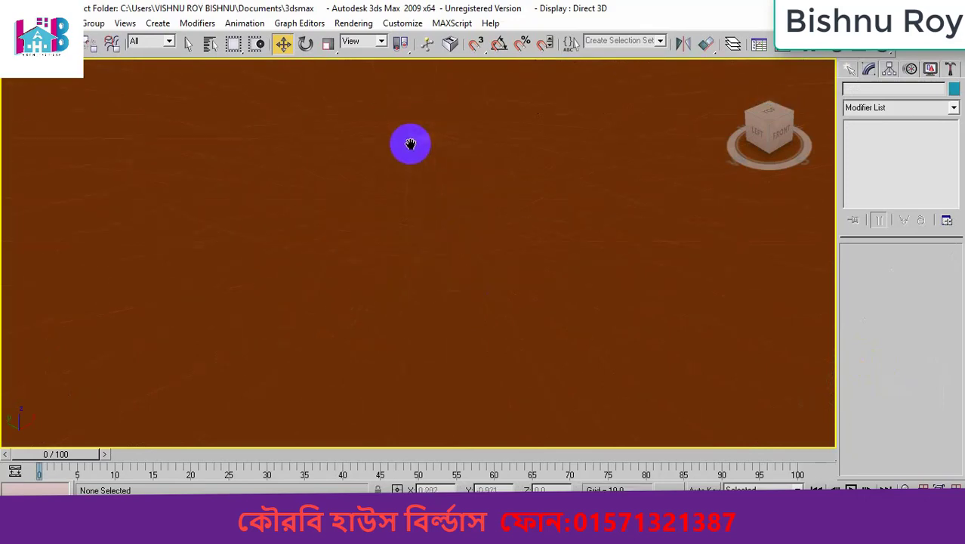
{"action": "scroll", "coordinate": [467, 233], "scroll_direction": "down", "scroll_amount": 4}
{"action": "scroll", "coordinate": [455, 241], "scroll_direction": "up", "scroll_amount": 3}
{"action": "middle_click_drag", "start_coordinate": [453, 244], "coordinate": [425, 304]}
{"action": "scroll", "coordinate": [392, 255], "scroll_direction": "down", "scroll_amount": 4}
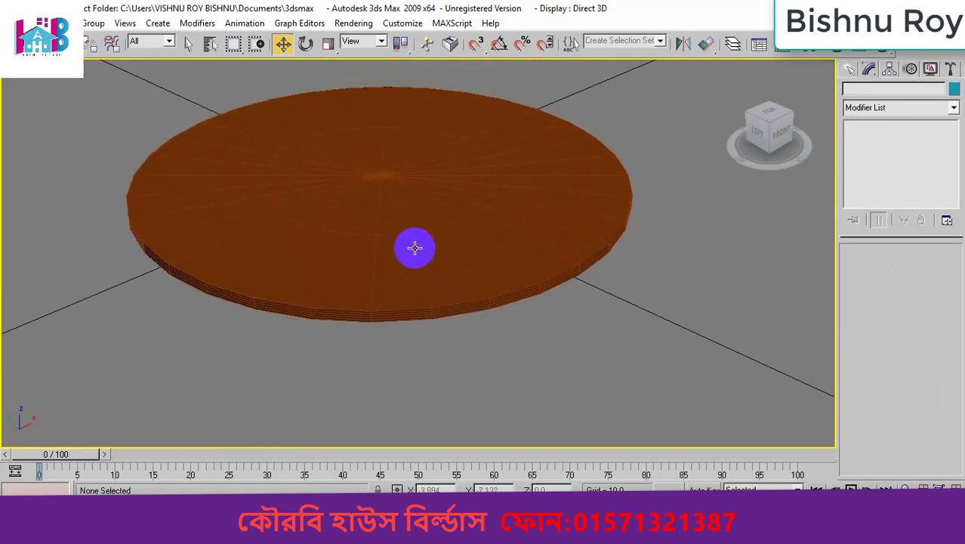
Select the cylinder and convert it to an Editable Poly
{"action": "left_click", "coordinate": [476, 280]}
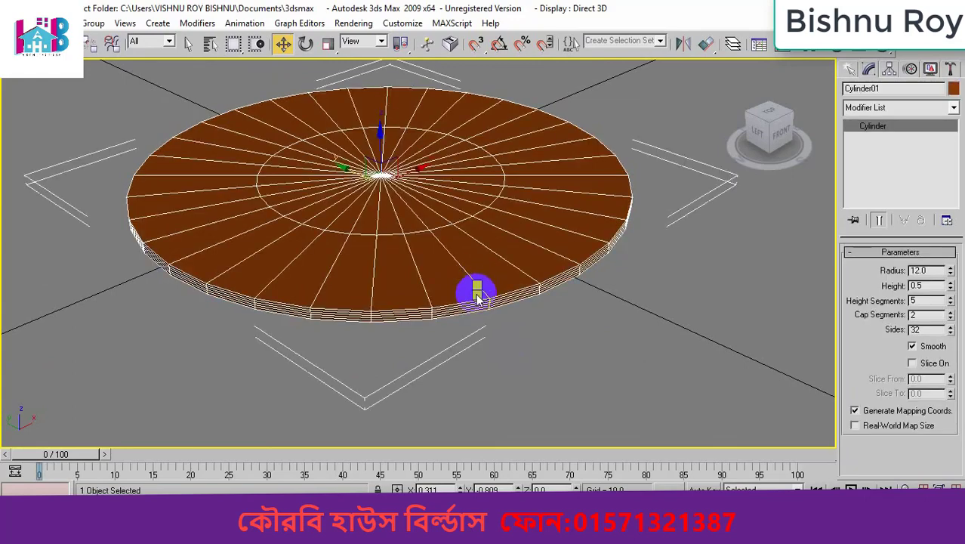
{"action": "right_click", "coordinate": [473, 309]}
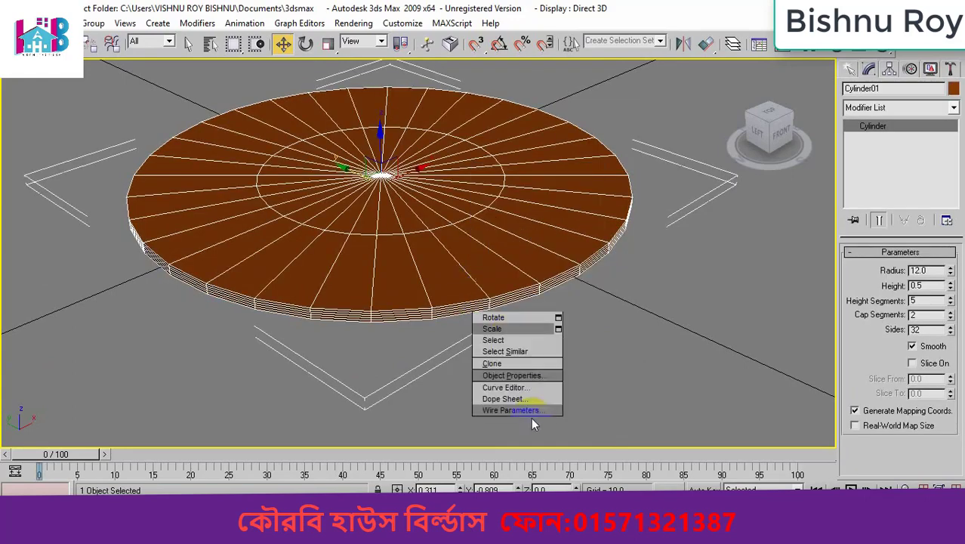
{"action": "left_click", "coordinate": [571, 425]}
{"action": "mouse_move", "coordinate": [535, 421]}
{"action": "left_click", "coordinate": [583, 434]}
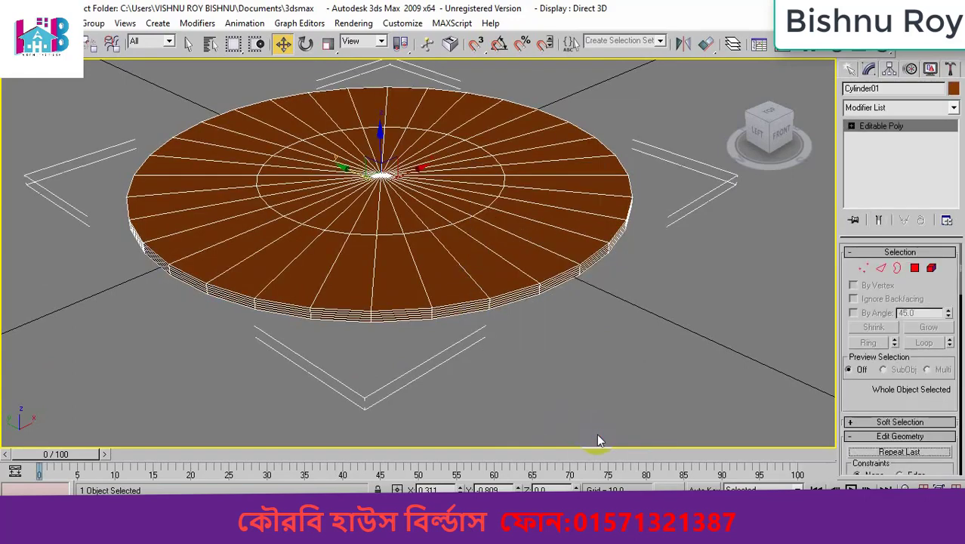
Switch the editable poly to edge-level editing to work on the disc's rim edges
{"action": "left_click", "coordinate": [880, 267]}
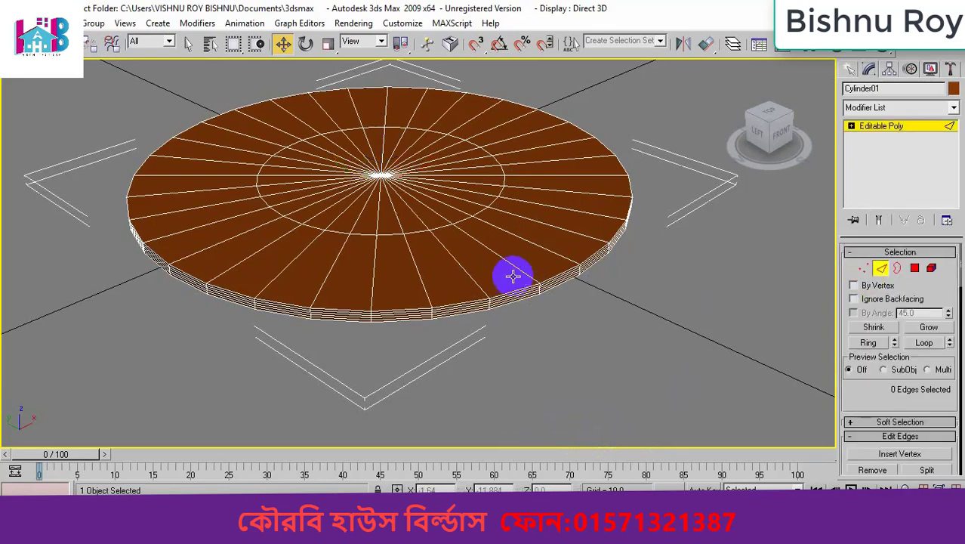
{"action": "scroll", "coordinate": [510, 276], "scroll_direction": "up", "scroll_amount": 3}
{"action": "scroll", "coordinate": [369, 215], "scroll_direction": "up", "scroll_amount": 4}
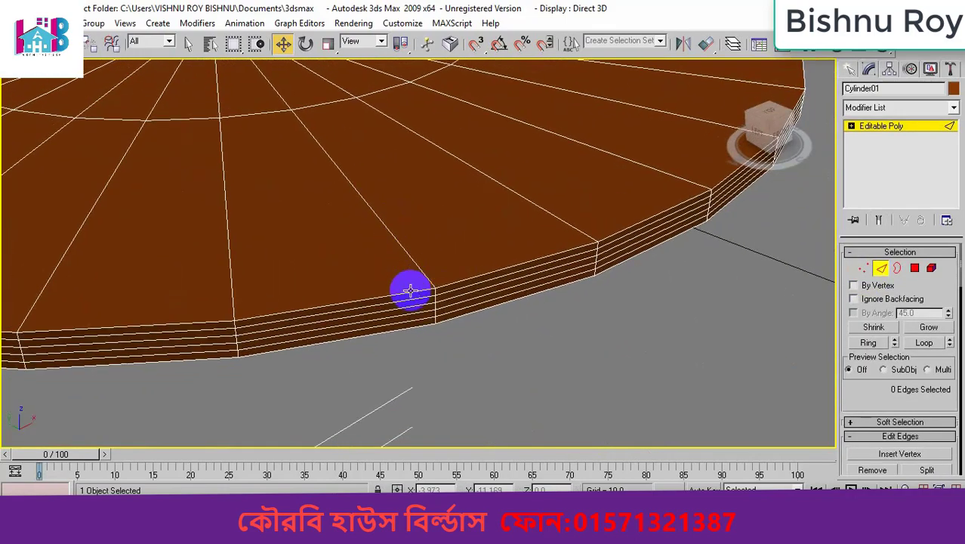
{"action": "middle_click_drag", "start_coordinate": [463, 280], "coordinate": [494, 280]}
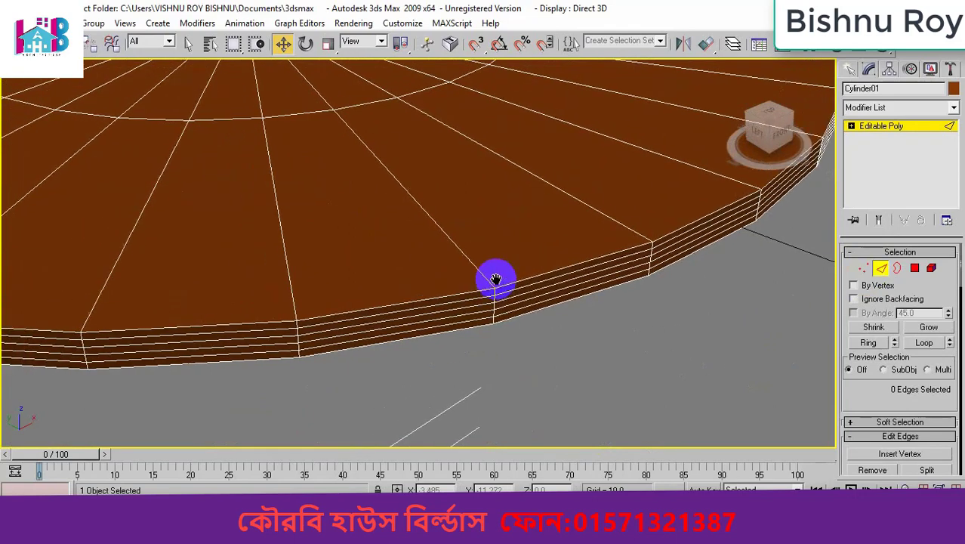
{"action": "left_click", "coordinate": [453, 246]}
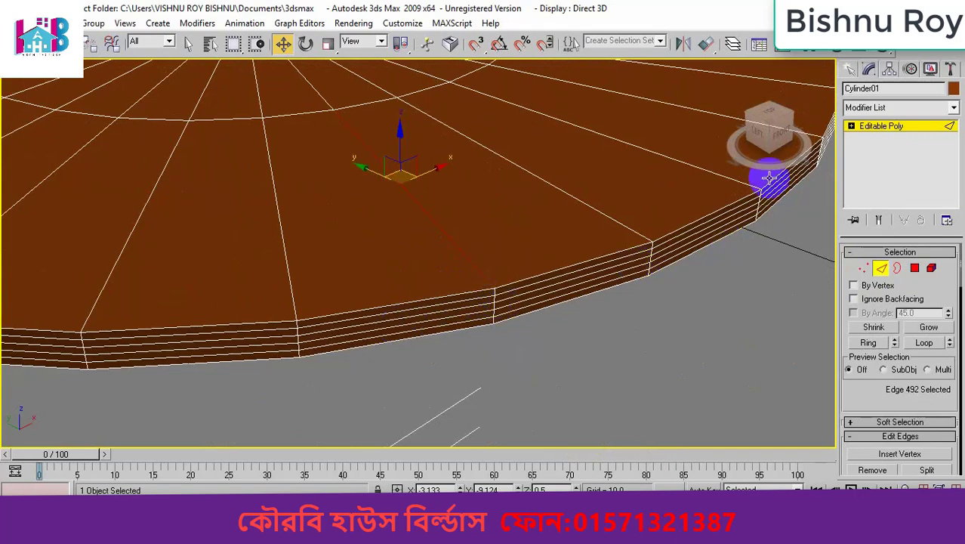
{"action": "scroll", "coordinate": [651, 300], "scroll_direction": "down", "scroll_amount": 5}
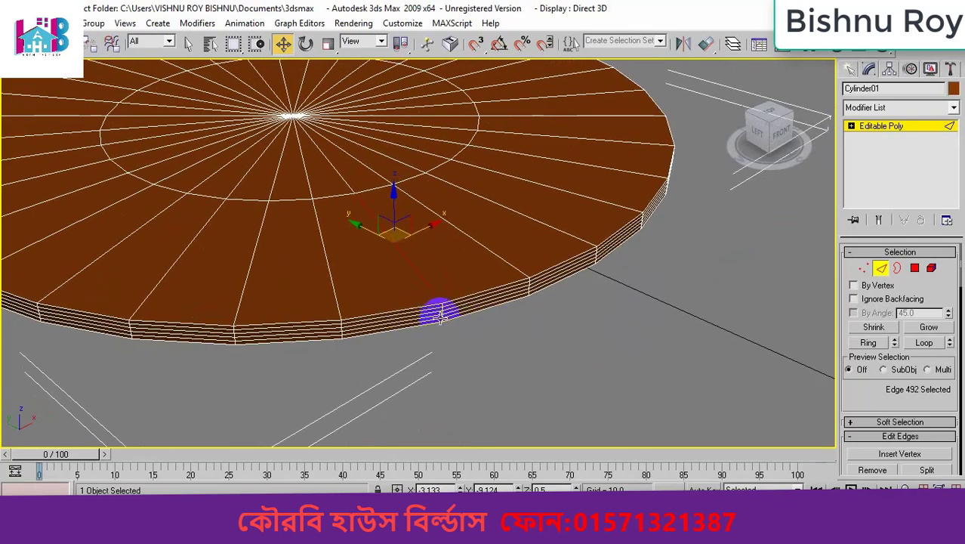
{"action": "scroll", "coordinate": [457, 319], "scroll_direction": "up", "scroll_amount": 4}
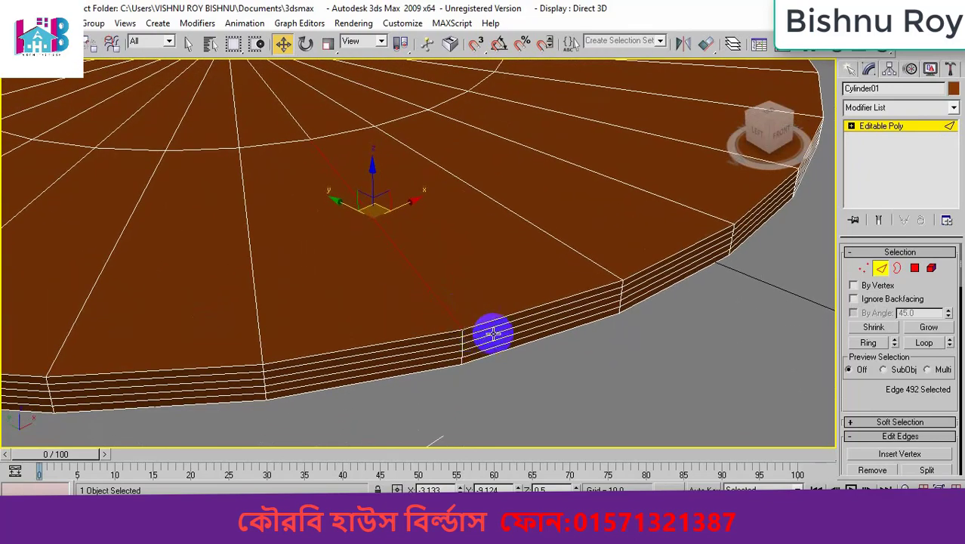
{"action": "left_click", "coordinate": [648, 334]}
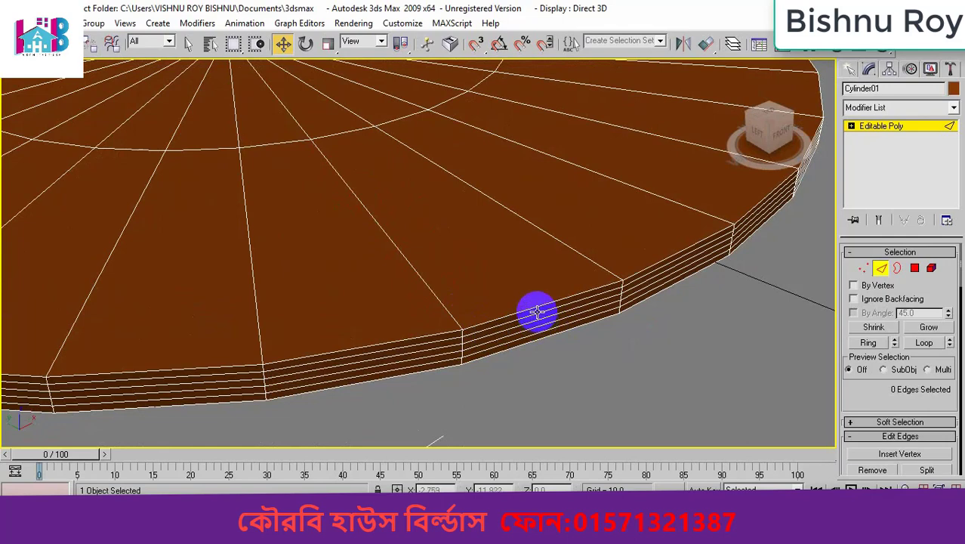
{"action": "left_click", "coordinate": [536, 309]}
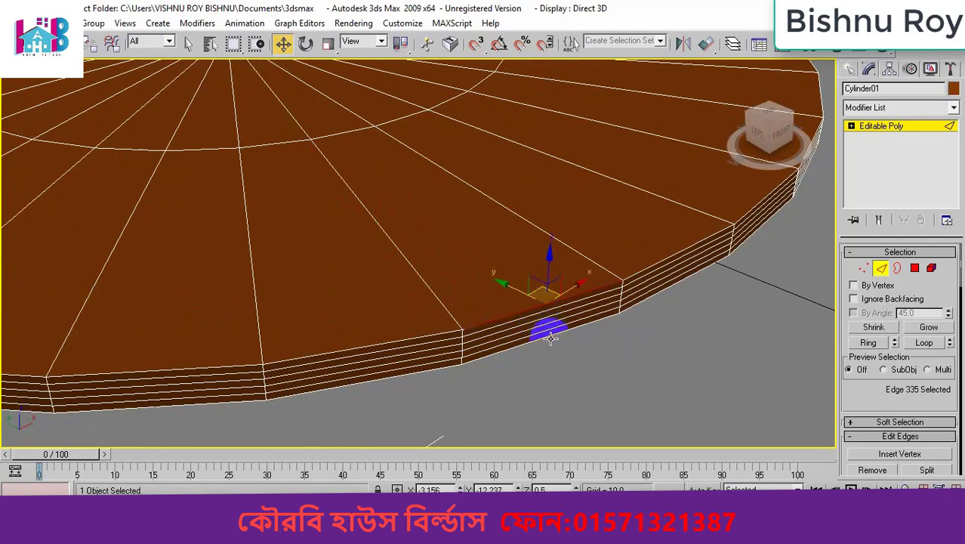
{"action": "left_click", "coordinate": [549, 338], "text": "ctrl"}
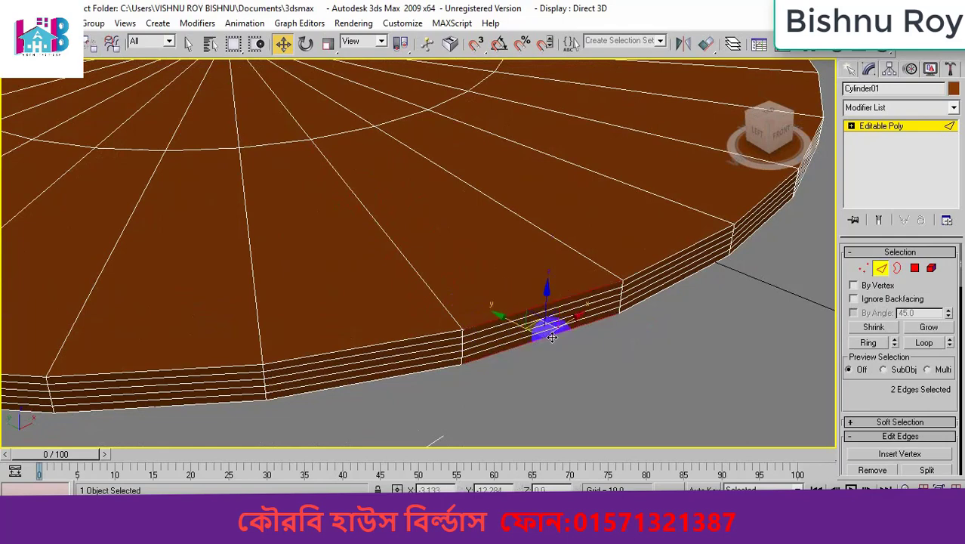
{"action": "scroll", "coordinate": [892, 386], "scroll_direction": "down", "scroll_amount": 5}
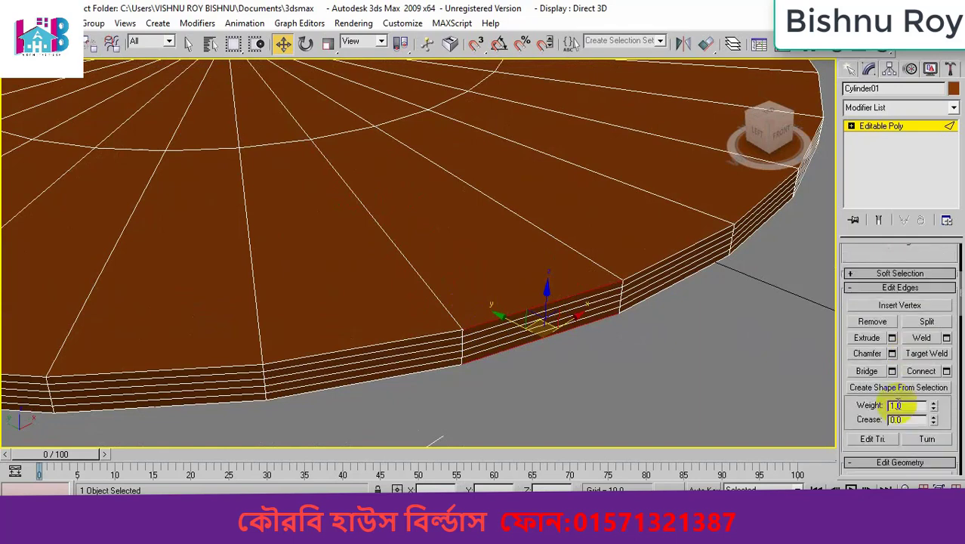
{"action": "left_click", "coordinate": [892, 353]}
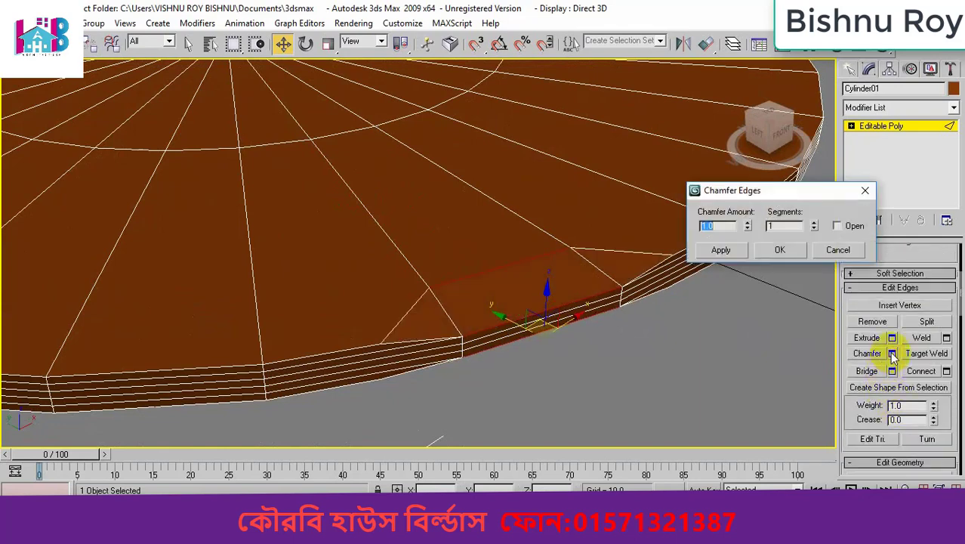
{"action": "left_click", "coordinate": [866, 191]}
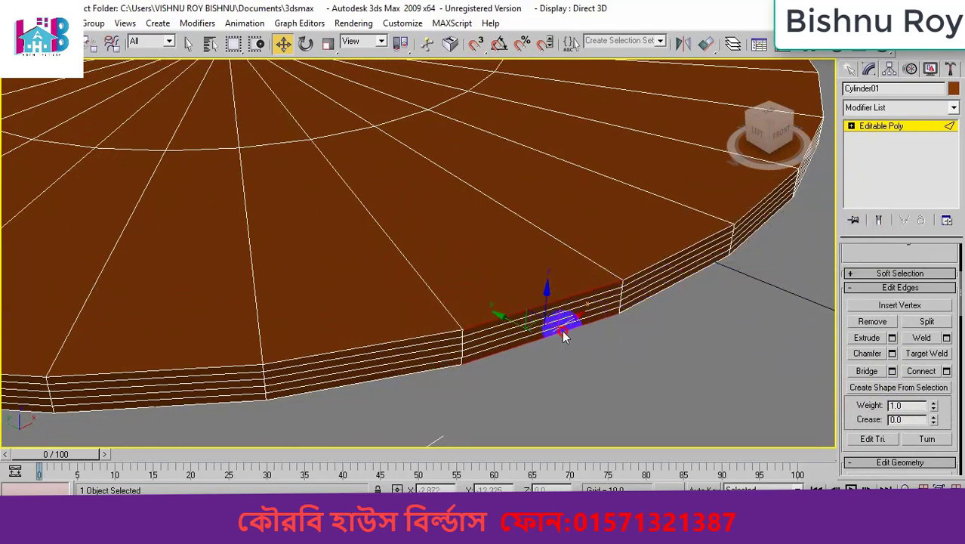
{"action": "left_click", "coordinate": [556, 322]}
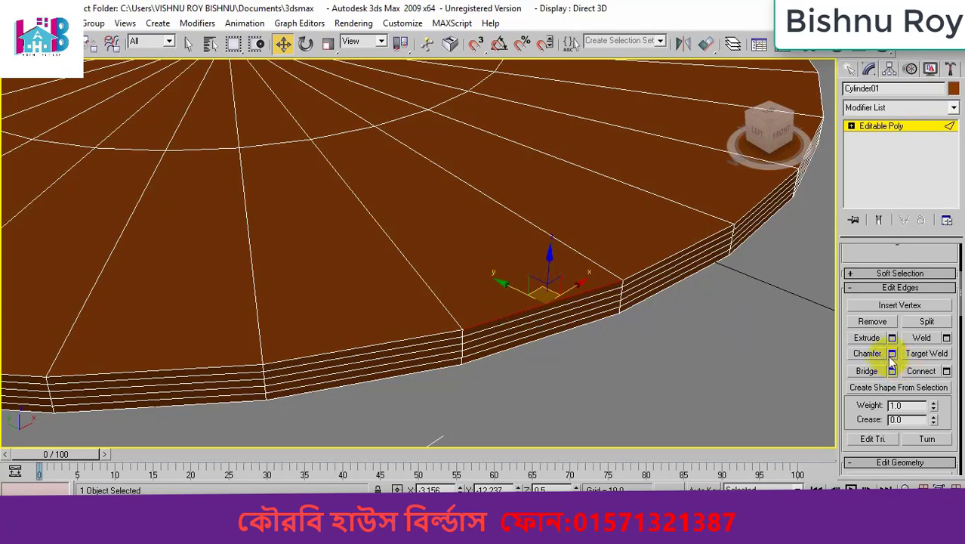
{"action": "left_click", "coordinate": [892, 355]}
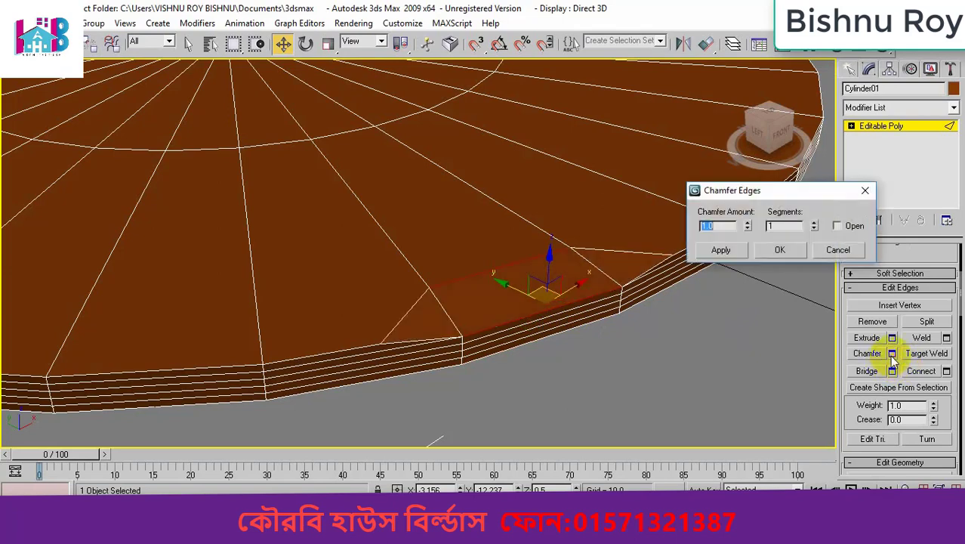
{"action": "left_click", "coordinate": [866, 190]}
Select the radial cap edge near the disc's front rim and examine the disc's side and underside
{"action": "left_click", "coordinate": [602, 263]}
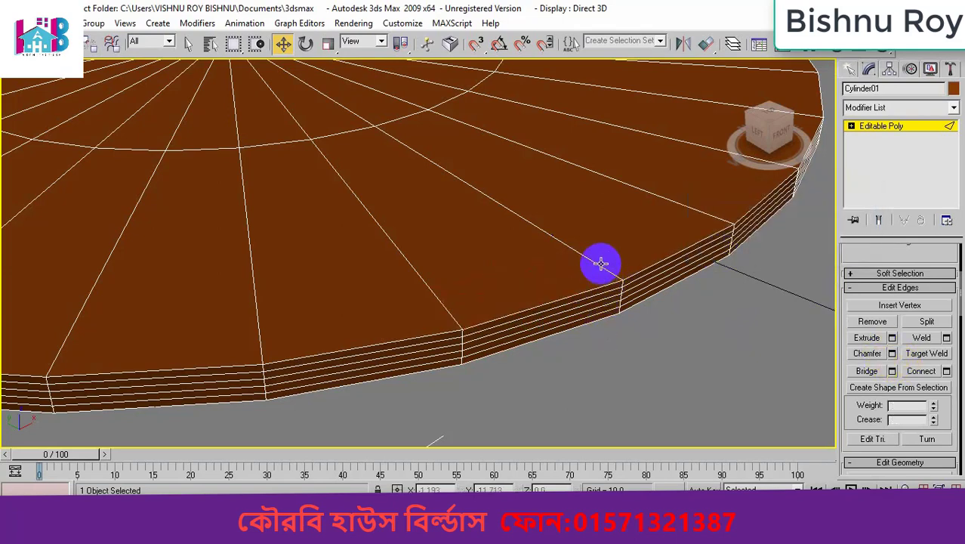
{"action": "left_click", "coordinate": [600, 266]}
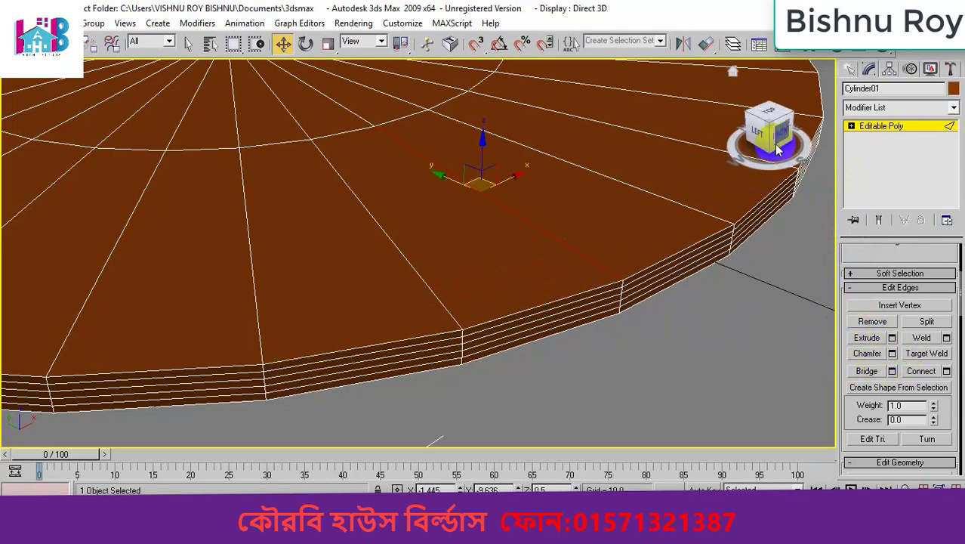
{"action": "left_click_drag", "start_coordinate": [772, 138], "coordinate": [763, 112]}
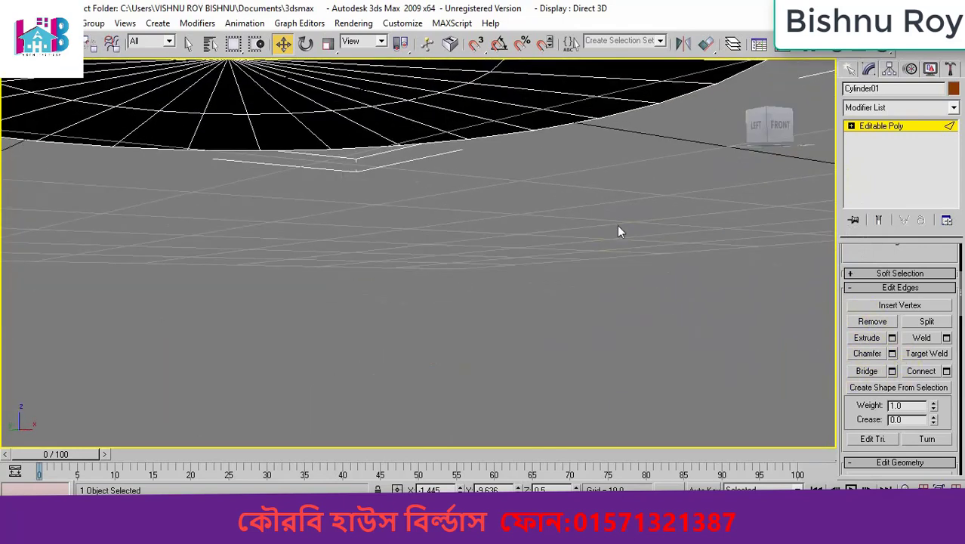
{"action": "middle_click_drag", "start_coordinate": [615, 316], "coordinate": [607, 473]}
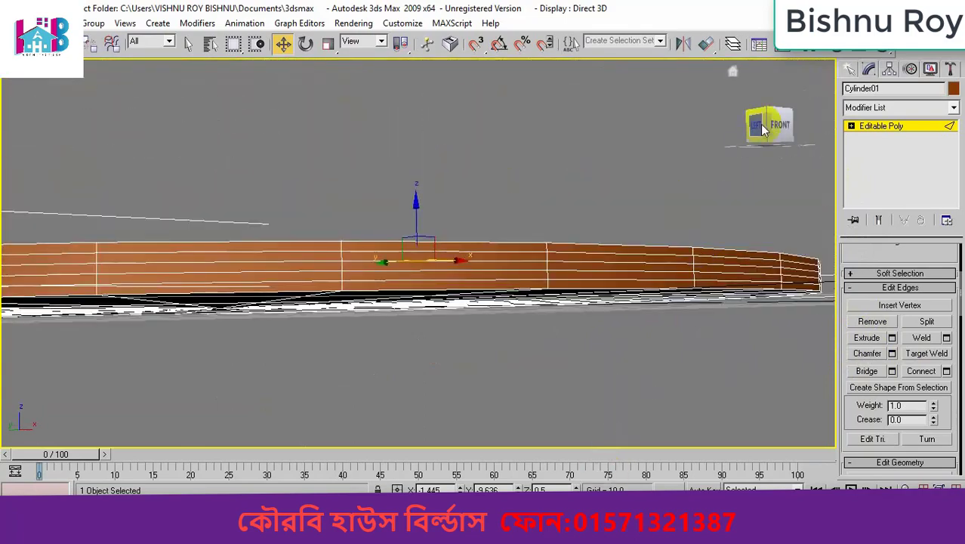
{"action": "left_click_drag", "start_coordinate": [763, 121], "coordinate": [764, 137]}
{"action": "scroll", "coordinate": [618, 209], "scroll_direction": "down", "scroll_amount": 2}
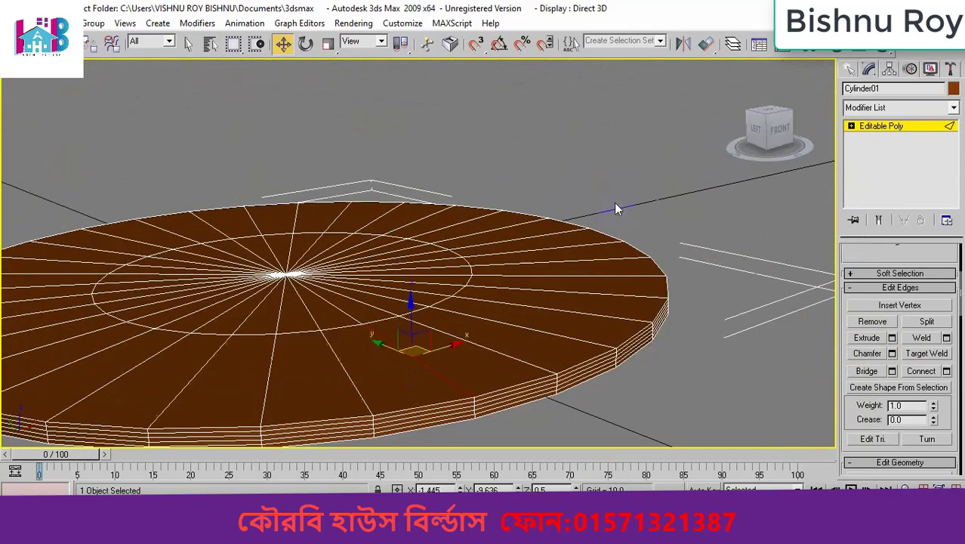
{"action": "middle_click_drag", "start_coordinate": [619, 209], "coordinate": [610, 151]}
{"action": "mouse_move", "coordinate": [755, 139]}
{"action": "left_mouse_down"}
{"action": "mouse_move", "coordinate": [762, 111]}
{"action": "mouse_move", "coordinate": [763, 123]}
{"action": "left_mouse_up"}
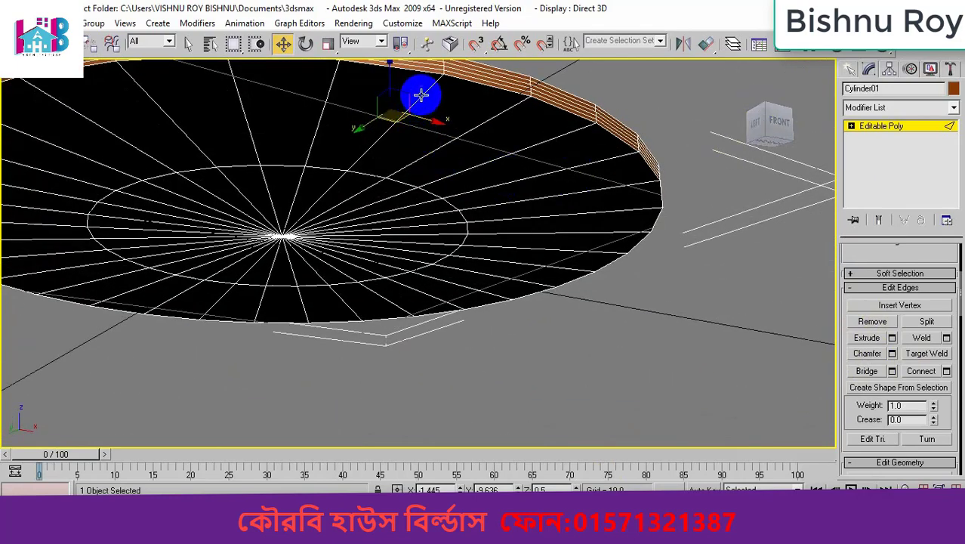
Pick the edge on the disc's underside and open the chamfer settings for the selected edges
{"action": "left_click", "coordinate": [422, 96]}
{"action": "left_click_drag", "start_coordinate": [778, 121], "coordinate": [771, 154]}
{"action": "middle_click_drag", "start_coordinate": [604, 255], "coordinate": [656, 132]}
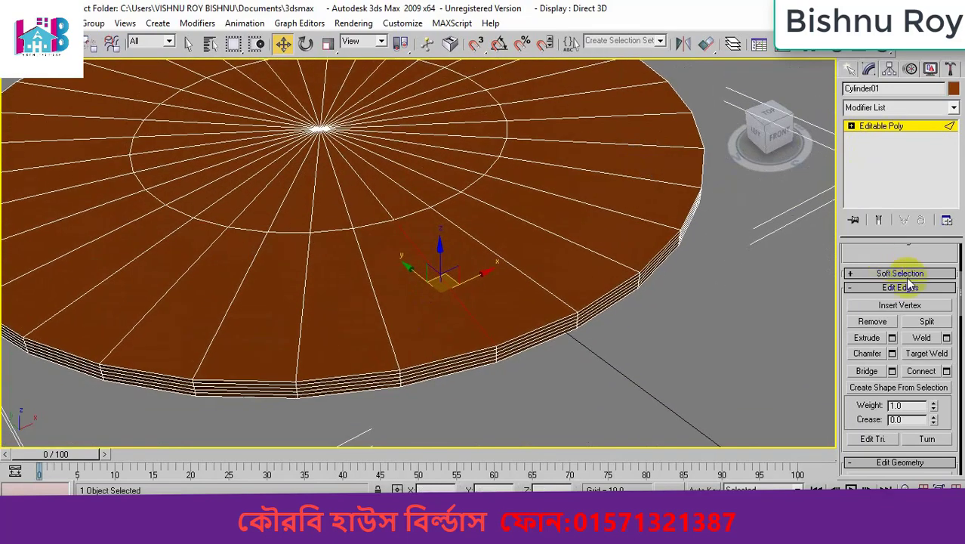
{"action": "left_click", "coordinate": [892, 353]}
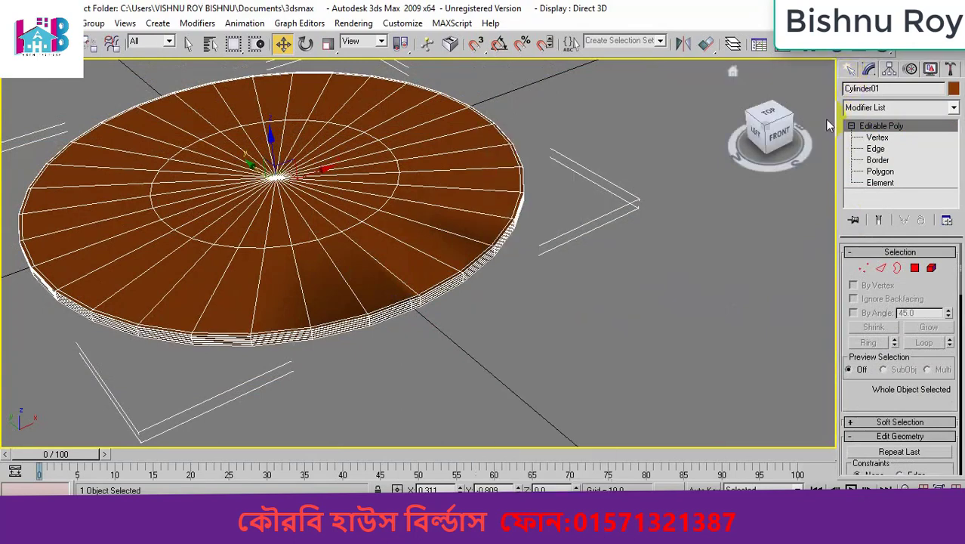
Create a second cylinder at the disc's center with a radius of about 6.1 and a height of about 32.2
{"action": "left_click", "coordinate": [850, 69]}
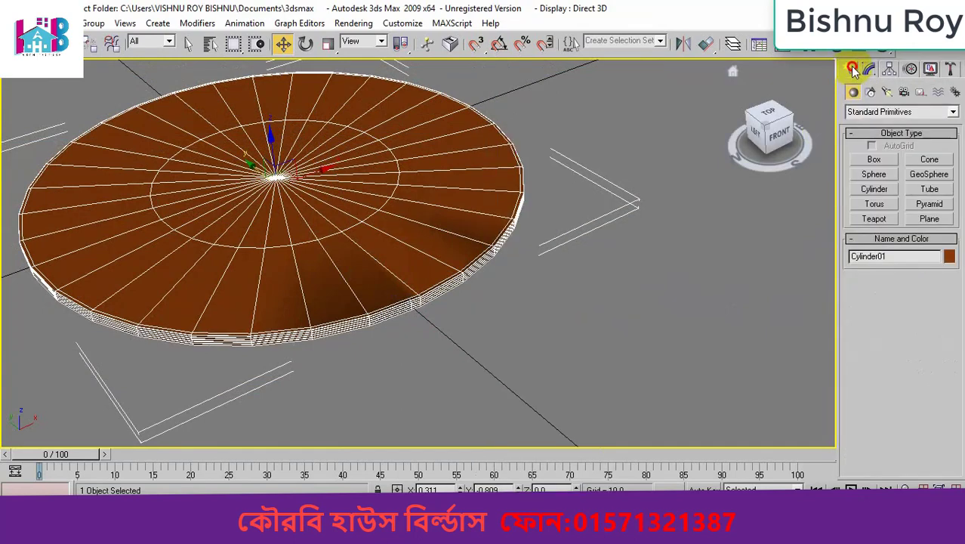
{"action": "left_click", "coordinate": [874, 189]}
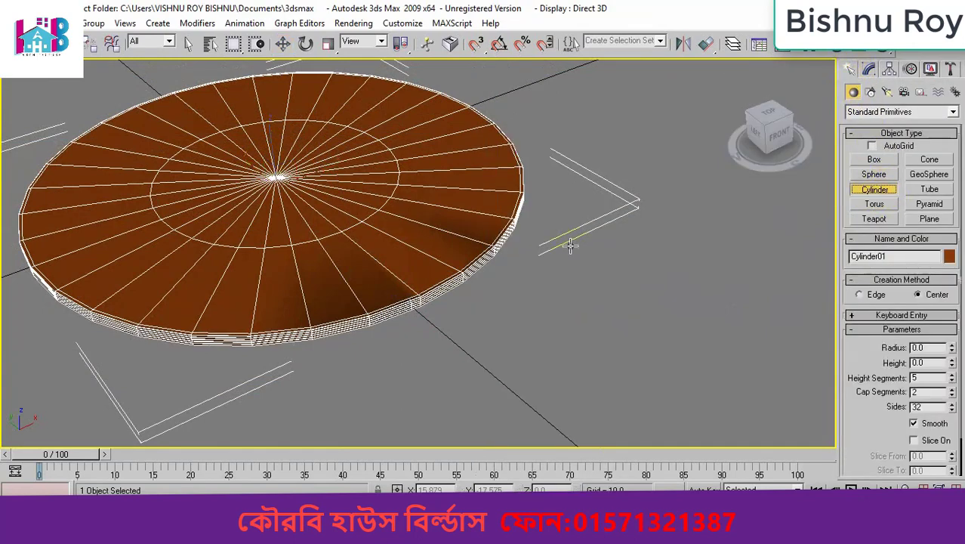
{"action": "middle_click_drag", "start_coordinate": [278, 189], "coordinate": [501, 268]}
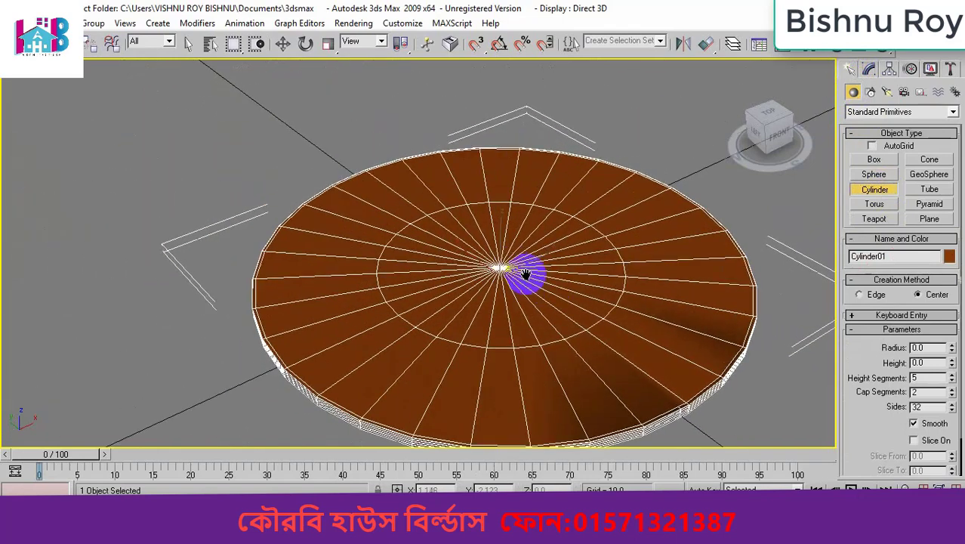
{"action": "left_click_drag", "start_coordinate": [500, 269], "coordinate": [513, 348]}
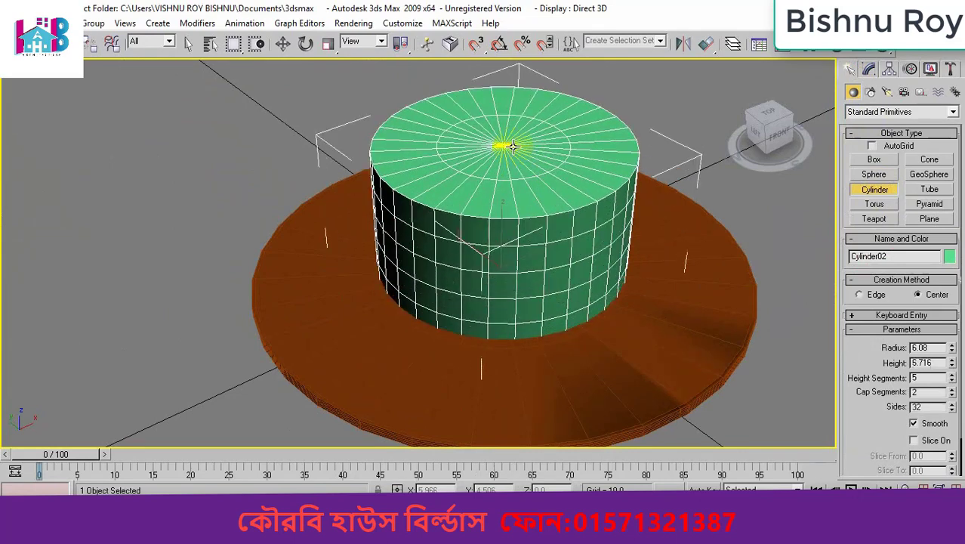
{"action": "scroll", "coordinate": [507, 122], "scroll_direction": "down", "scroll_amount": 5}
{"action": "left_click", "coordinate": [479, 216]}
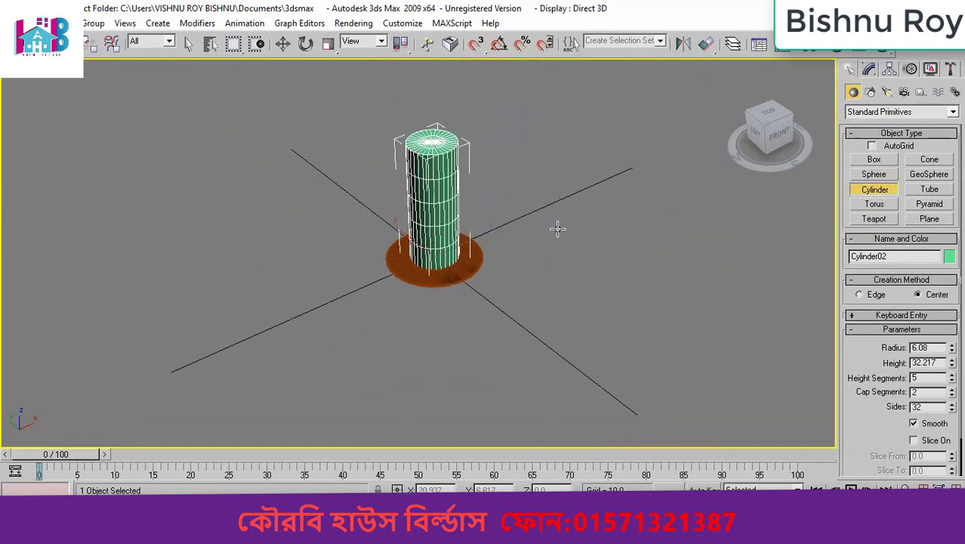
Set the new upright cylinder's radius to 2
{"action": "left_click", "coordinate": [281, 43]}
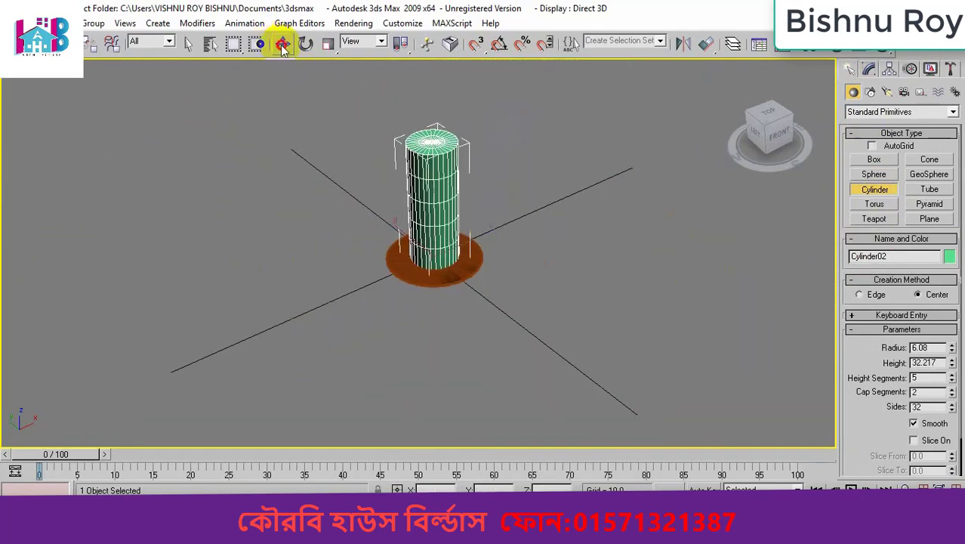
{"action": "left_click", "coordinate": [869, 69]}
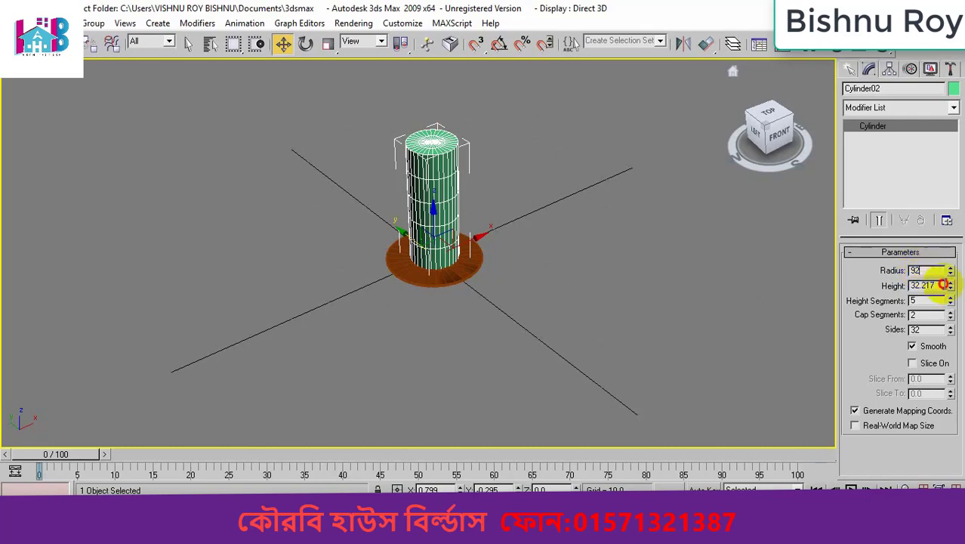
{"action": "left_click", "coordinate": [935, 285]}
{"action": "scroll", "coordinate": [649, 413], "scroll_direction": "down", "scroll_amount": 5}
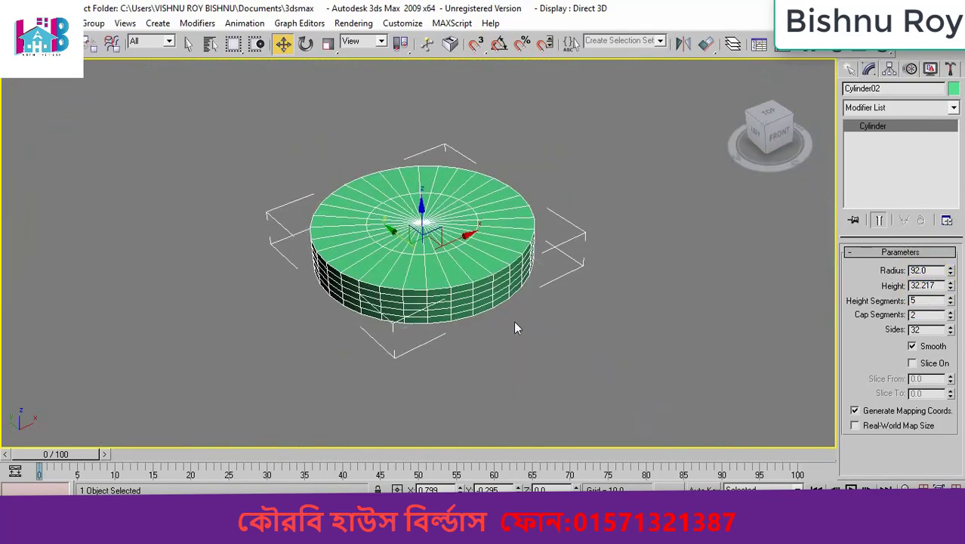
{"action": "left_click", "coordinate": [928, 272]}
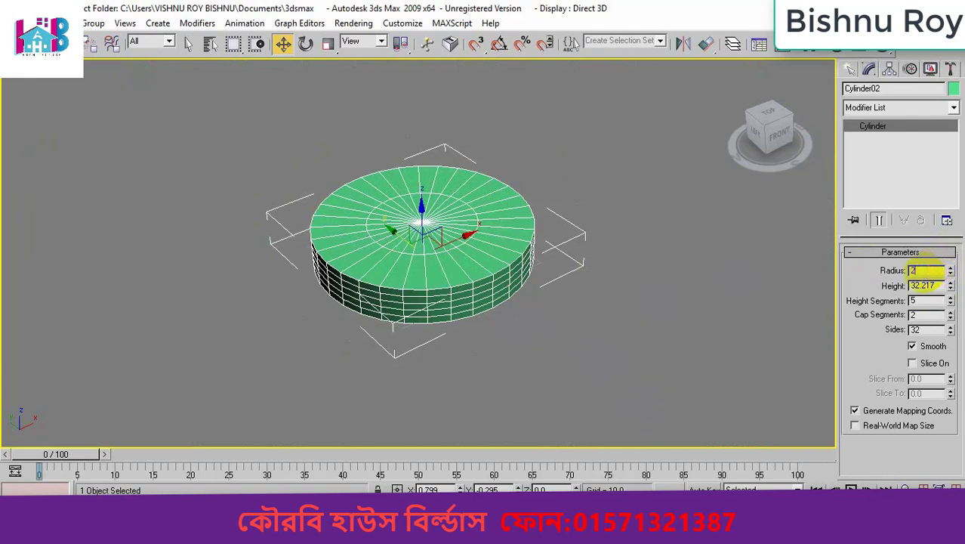
{"action": "key", "text": "Return"}
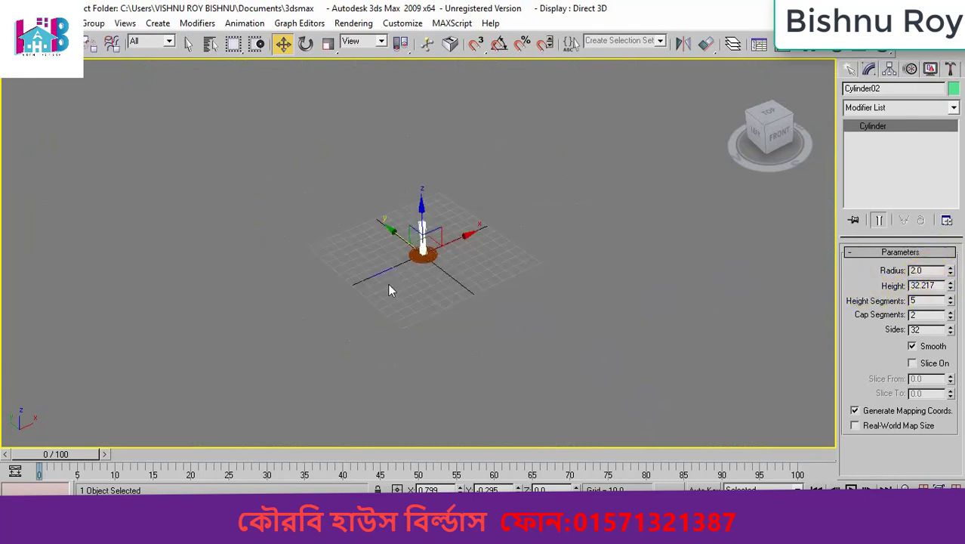
Set the upright cylinder's height to 28
{"action": "scroll", "coordinate": [389, 291], "scroll_direction": "up", "scroll_amount": 10}
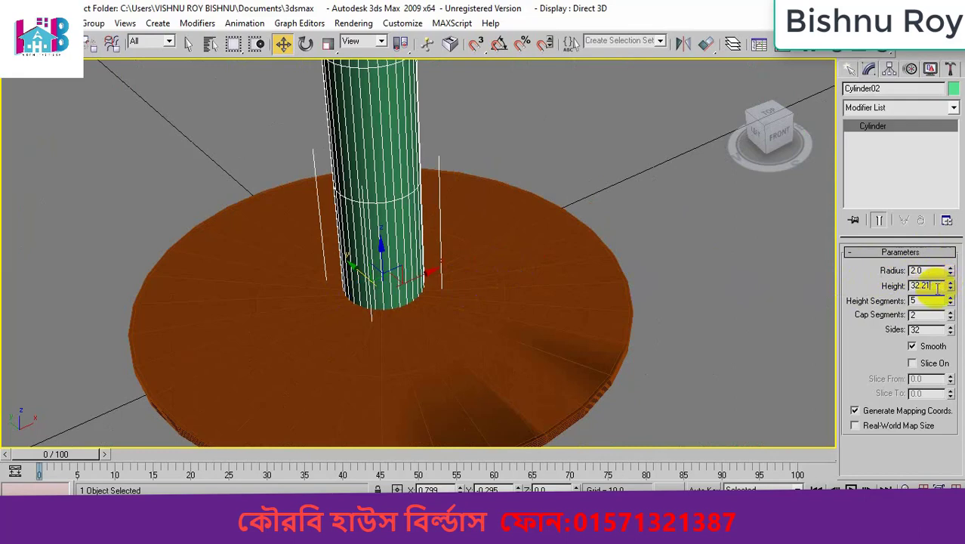
{"action": "key", "text": "BackSpace"}
{"action": "key", "text": "BackSpace"}
{"action": "key", "text": "BackSpace"}
{"action": "type", "text": "8"}
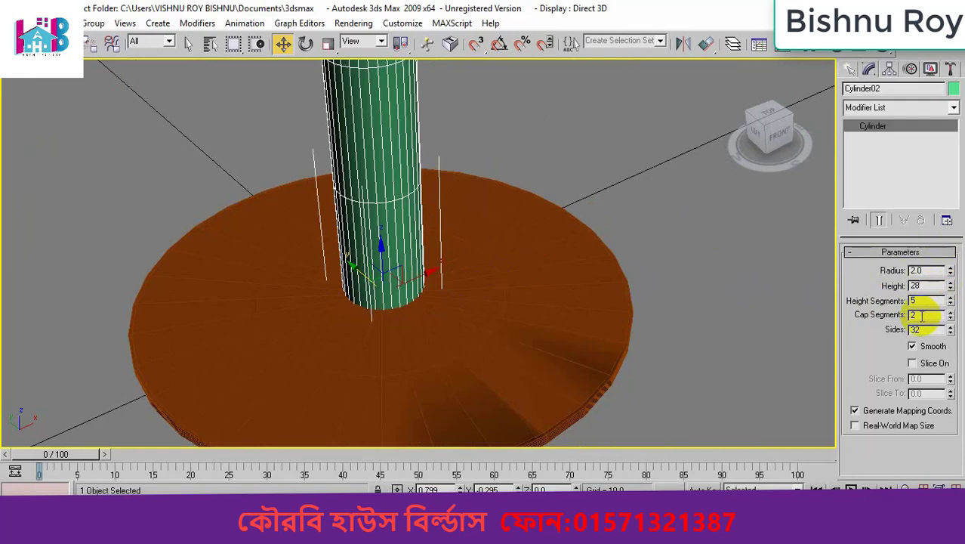
Reduce the upright cylinder's cap segments and height segments to 1 each
{"action": "left_click", "coordinate": [921, 316]}
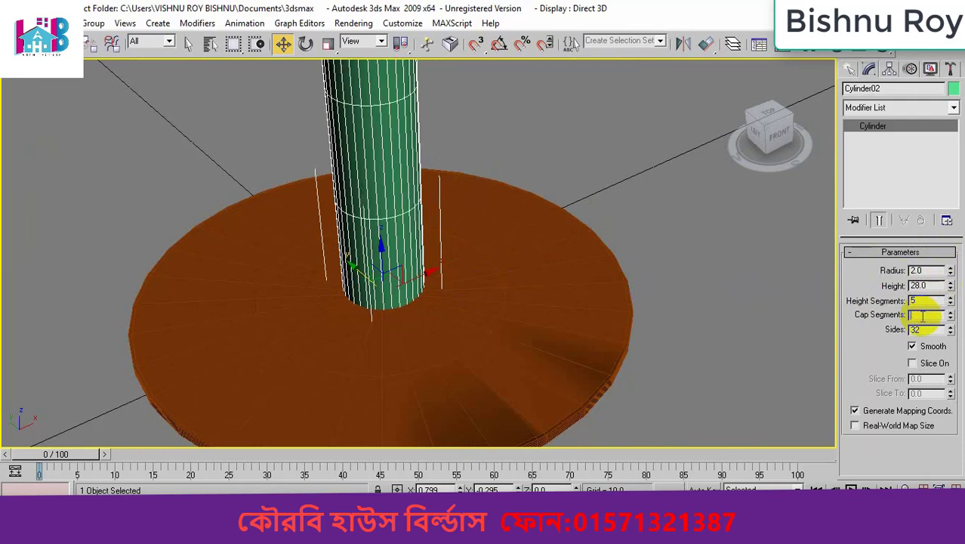
{"action": "type", "text": "1"}
{"action": "left_click", "coordinate": [926, 329]}
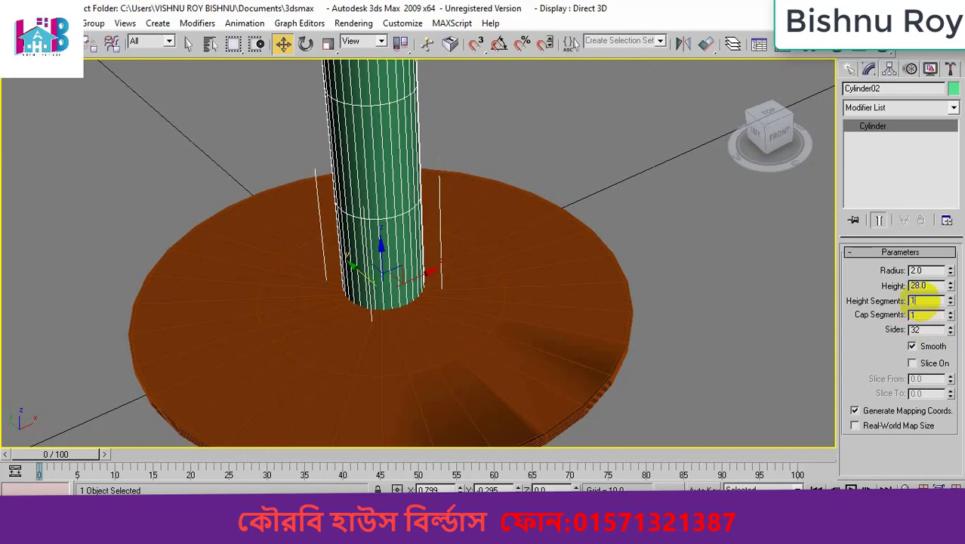
{"action": "key", "text": "Return"}
Clone the base disc as a single copy about 27.7 units straight up, onto the top of the post
{"action": "scroll", "coordinate": [563, 350], "scroll_direction": "down", "scroll_amount": 3}
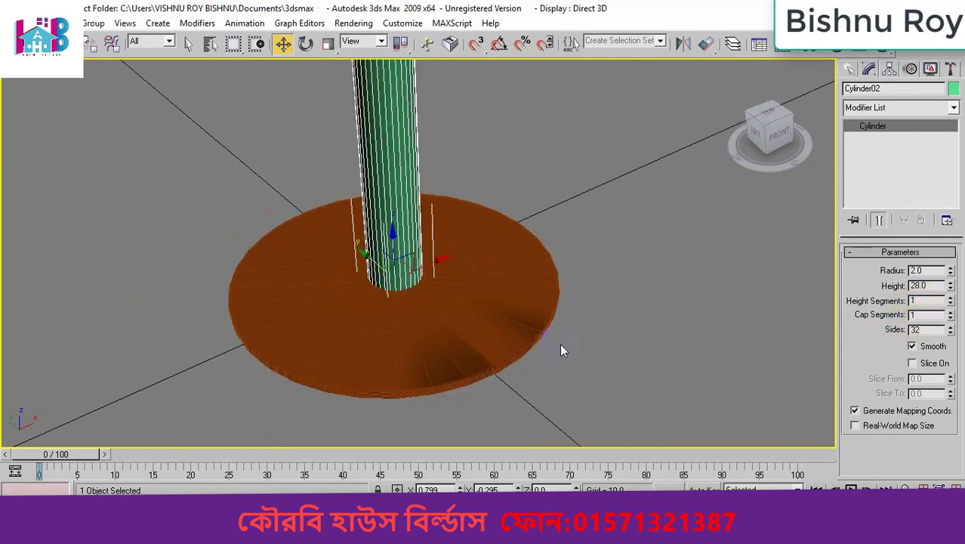
{"action": "scroll", "coordinate": [563, 349], "scroll_direction": "down", "scroll_amount": 3}
{"action": "left_click", "coordinate": [563, 339]}
{"action": "left_click", "coordinate": [421, 306]}
{"action": "middle_click_drag", "start_coordinate": [502, 319], "coordinate": [538, 395]}
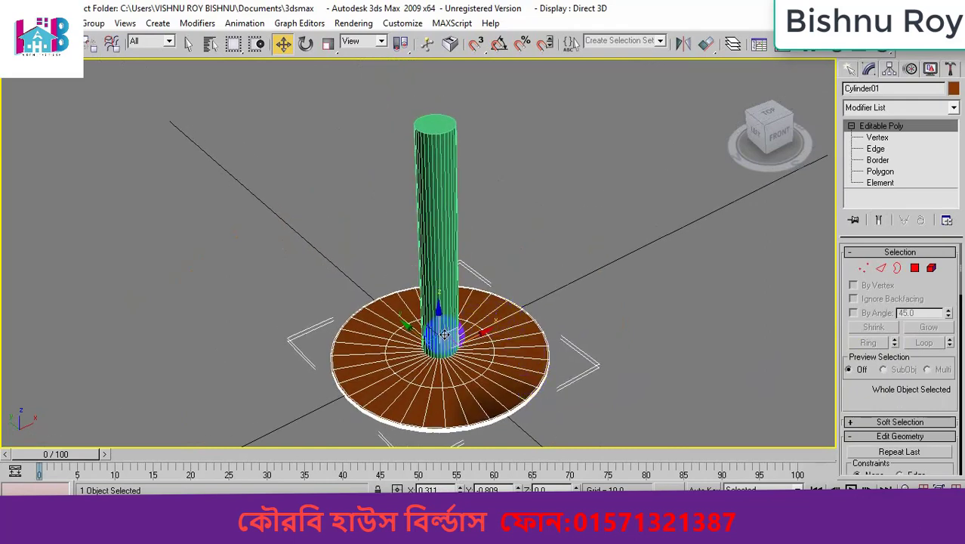
{"action": "mouse_move", "coordinate": [432, 316]}
{"action": "left_mouse_down", "text": "shift"}
{"action": "mouse_move", "coordinate": [427, 148]}
{"action": "mouse_move", "coordinate": [413, 89]}
{"action": "mouse_move", "coordinate": [417, 99]}
{"action": "left_mouse_up", "text": "shift"}
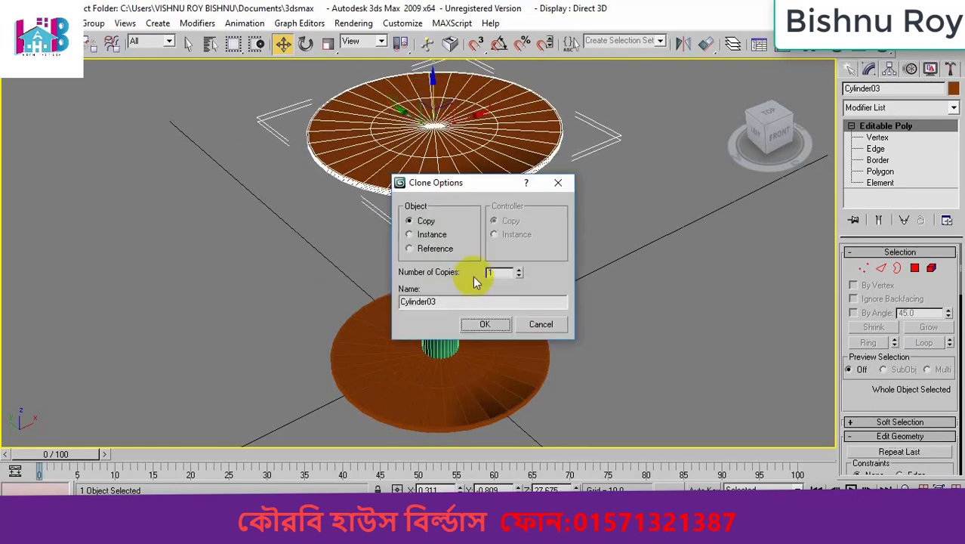
{"action": "left_click", "coordinate": [486, 325]}
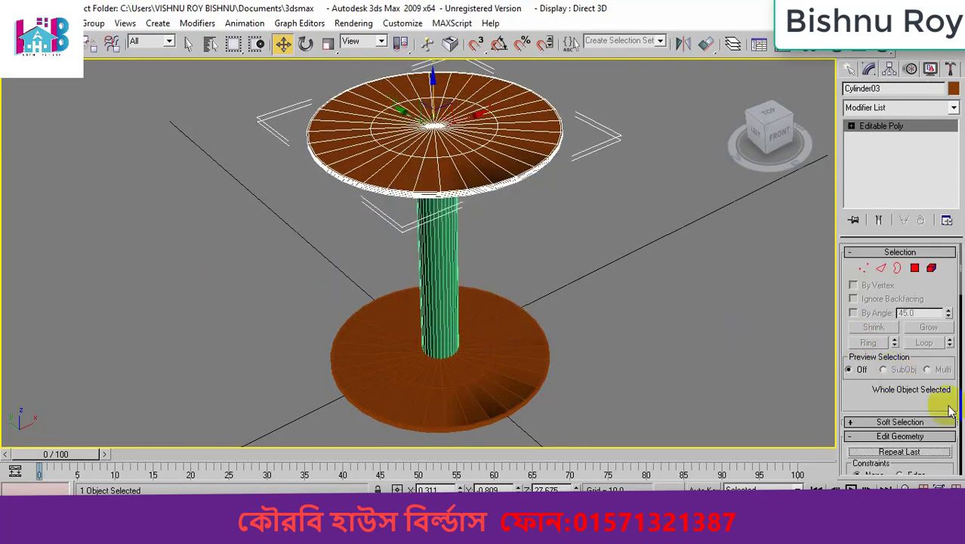
Try to change the upper disc's scale by entering a numeric X value
{"action": "left_click", "coordinate": [872, 71]}
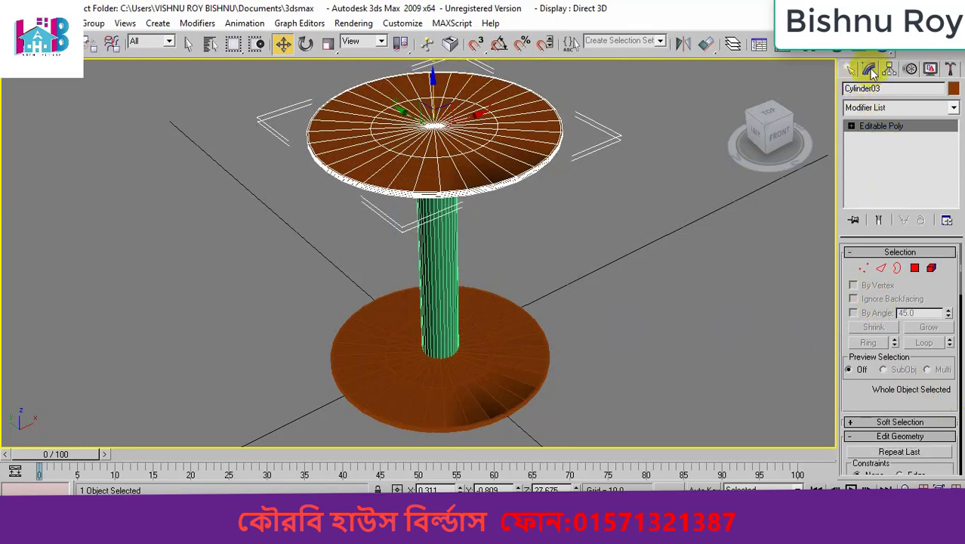
{"action": "left_click", "coordinate": [328, 46]}
{"action": "middle_click_drag", "start_coordinate": [493, 225], "coordinate": [505, 316]}
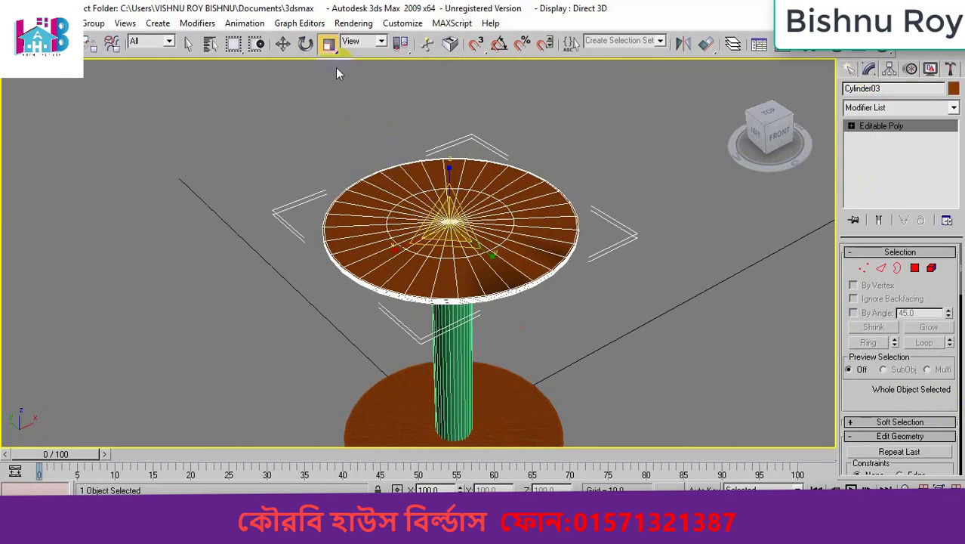
{"action": "right_click", "coordinate": [328, 44]}
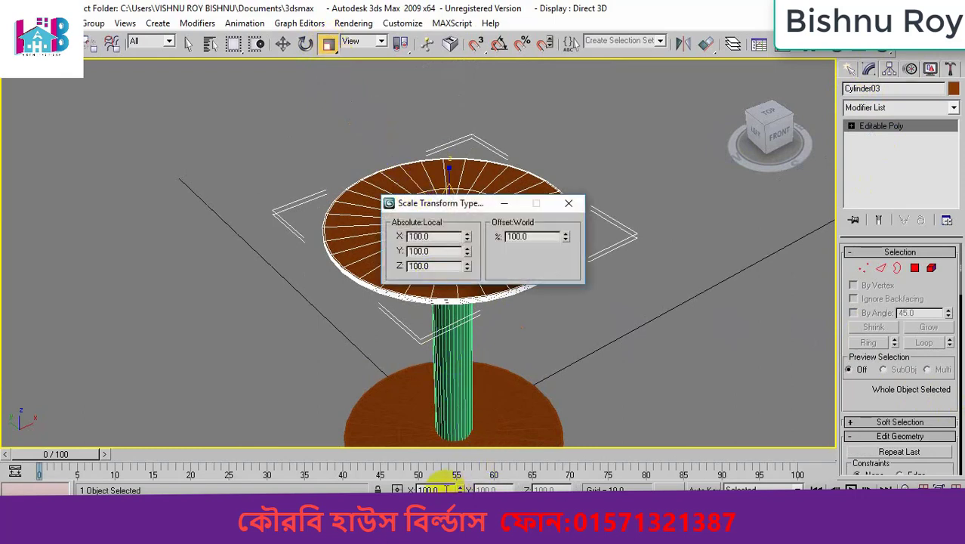
{"action": "left_click", "coordinate": [444, 488]}
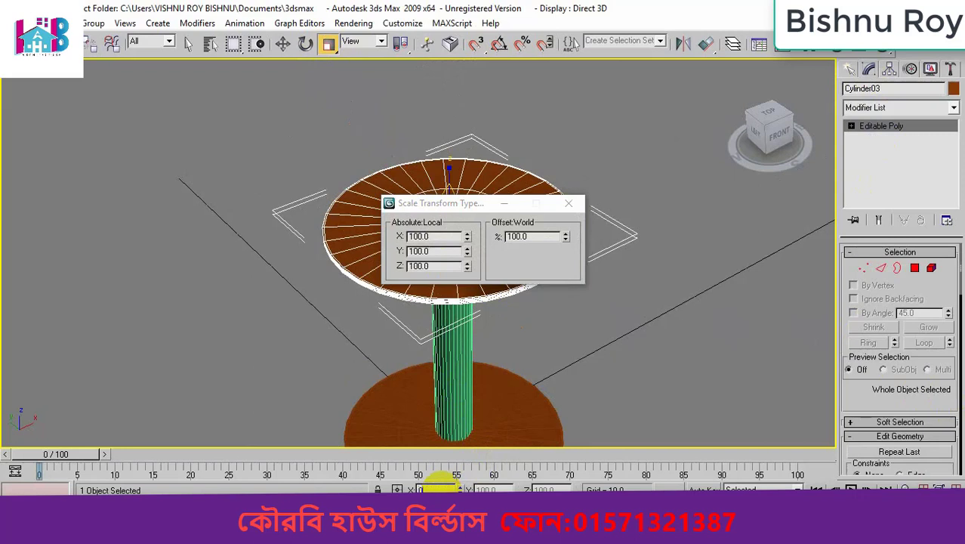
{"action": "key", "text": "Delete"}
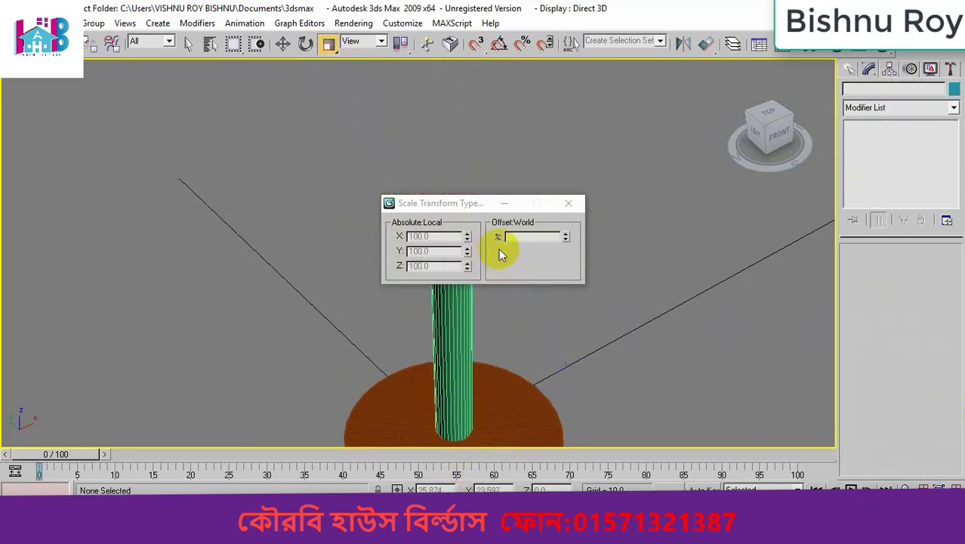
Close the Scale Transform Type-In dialog and undo the deletion of the upper disc
{"action": "left_click_drag", "start_coordinate": [472, 204], "coordinate": [442, 145]}
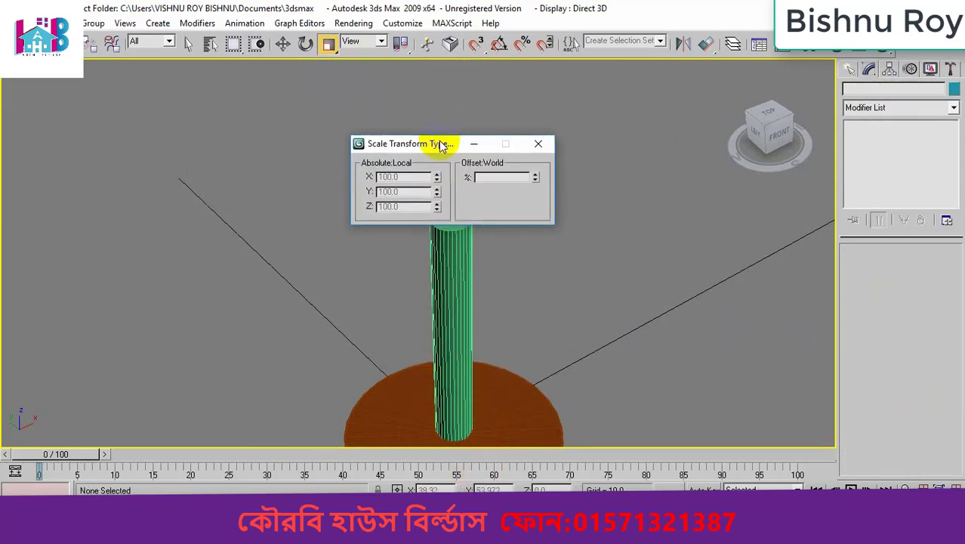
{"action": "middle_click_drag", "start_coordinate": [453, 345], "coordinate": [453, 317], "text": "alt"}
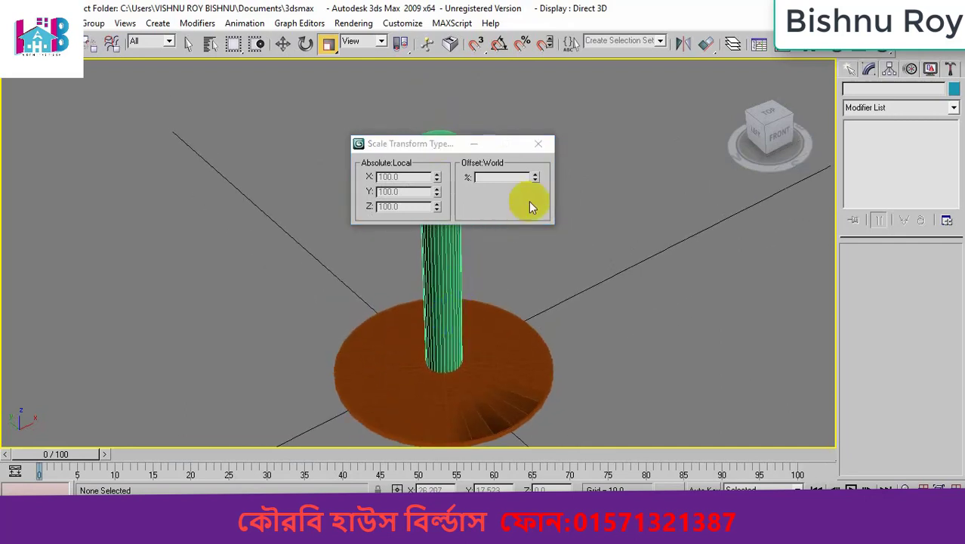
{"action": "left_click", "coordinate": [538, 144]}
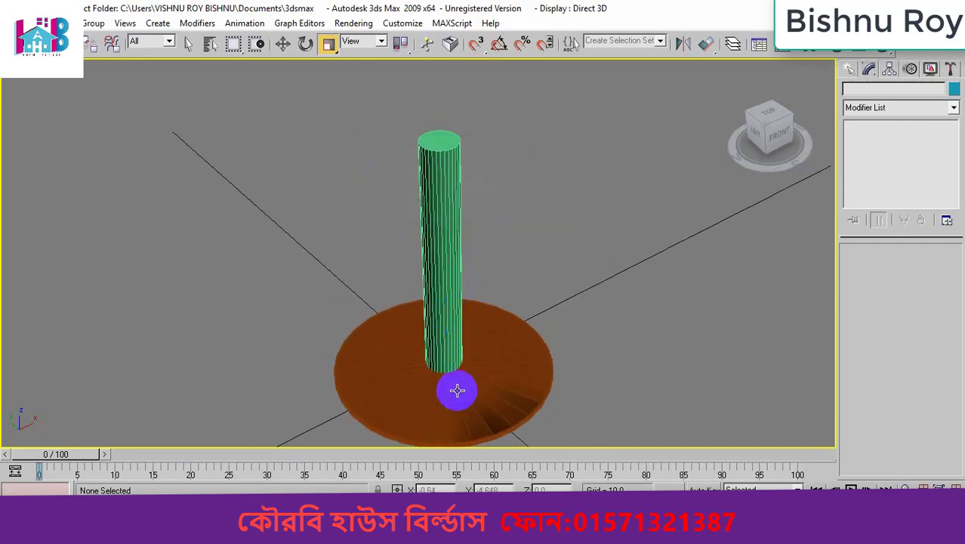
{"action": "left_click", "coordinate": [457, 390]}
{"action": "key", "text": "ctrl+z"}
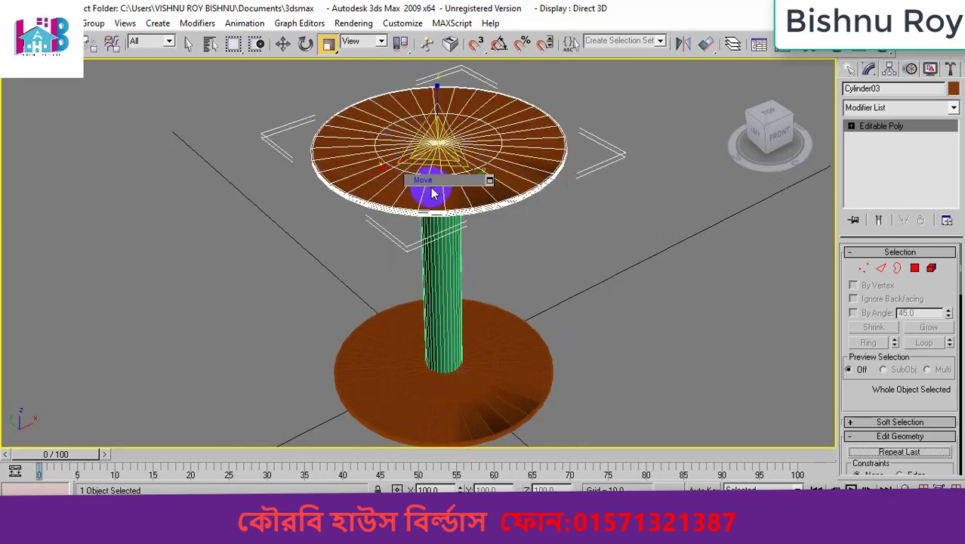
Scale the upper disc uniformly to 170% with an offset scale, deselect it and close the Scale Transform Type-In dialog
{"action": "right_click", "coordinate": [405, 165]}
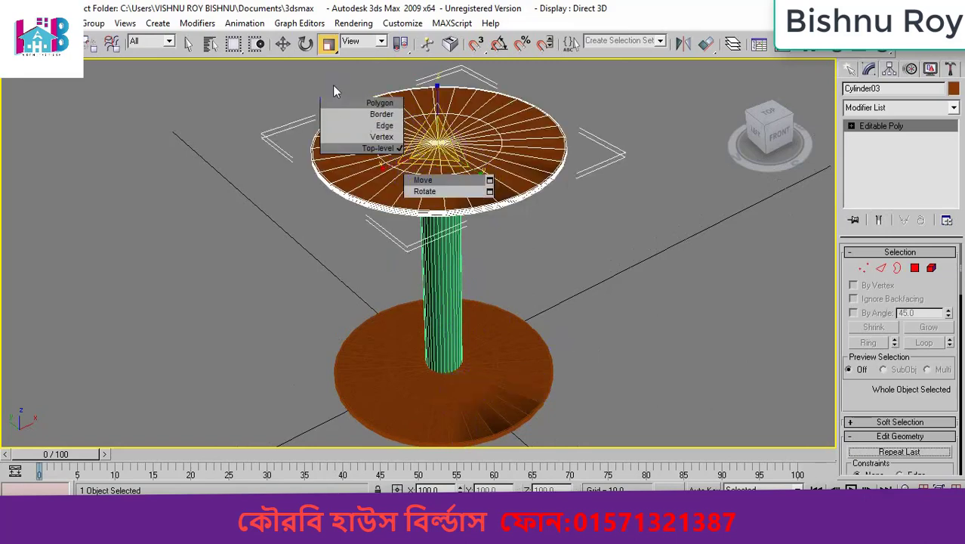
{"action": "right_click", "coordinate": [328, 43]}
{"action": "left_click", "coordinate": [506, 177]}
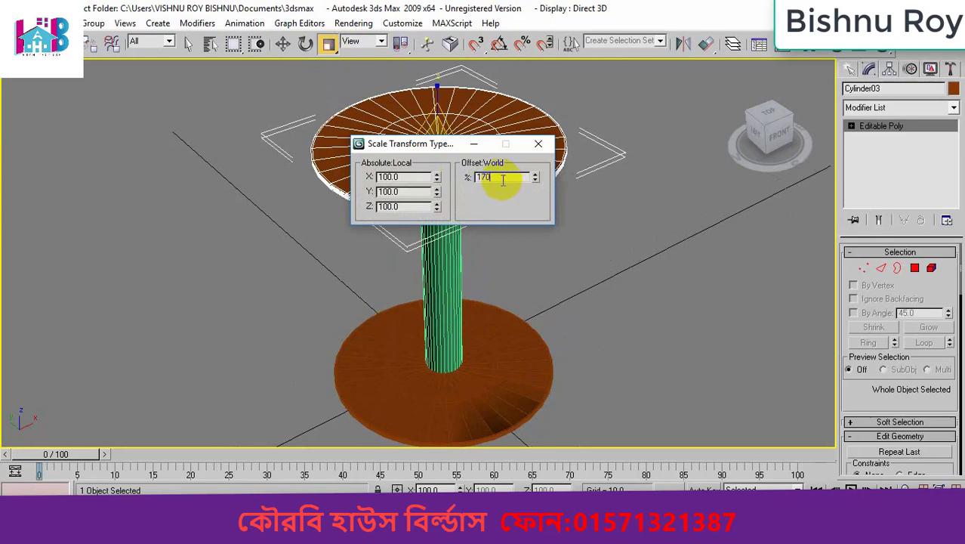
{"action": "key", "text": "Return"}
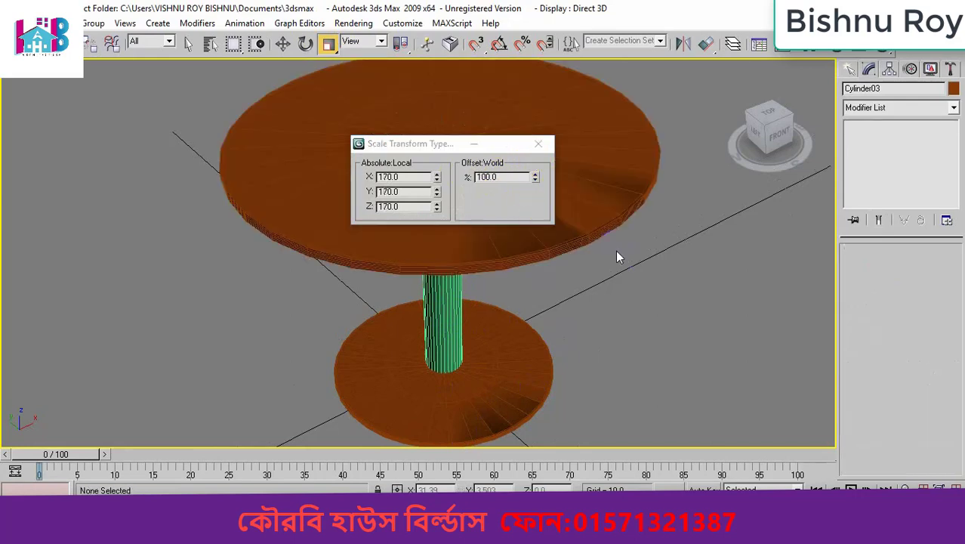
{"action": "left_click", "coordinate": [616, 250]}
{"action": "left_click", "coordinate": [590, 236]}
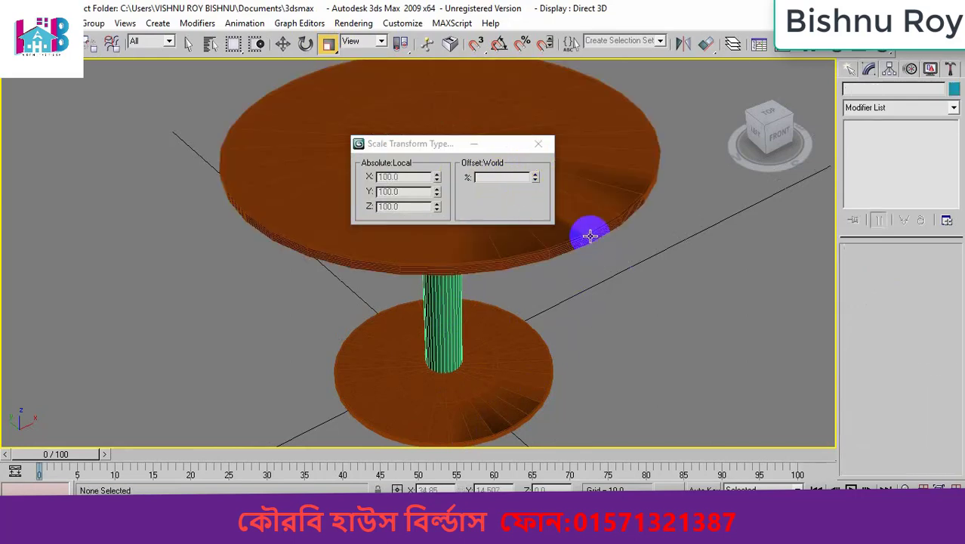
{"action": "left_click", "coordinate": [538, 142]}
Turn off the edged-faces display so the whole table is shown with plain shading
{"action": "middle_click_drag", "start_coordinate": [500, 244], "coordinate": [461, 211]}
{"action": "scroll", "coordinate": [491, 329], "scroll_direction": "down", "scroll_amount": 4}
{"action": "scroll", "coordinate": [398, 200], "scroll_direction": "up", "scroll_amount": 2}
{"action": "scroll", "coordinate": [397, 201], "scroll_direction": "up", "scroll_amount": 3}
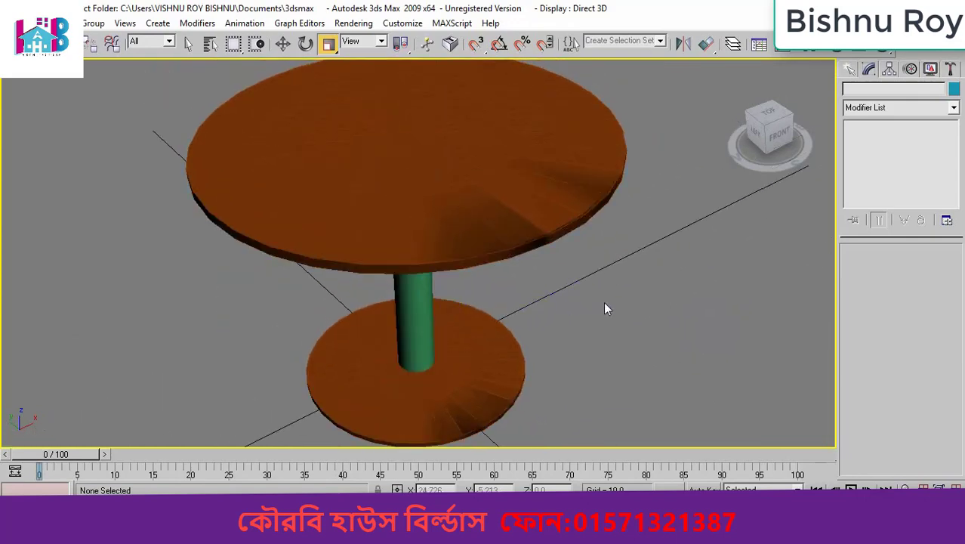
{"action": "scroll", "coordinate": [604, 302], "scroll_direction": "down", "scroll_amount": 2}
{"action": "middle_click_drag", "start_coordinate": [604, 298], "coordinate": [637, 331]}
{"action": "middle_click_drag", "start_coordinate": [552, 320], "coordinate": [528, 291]}
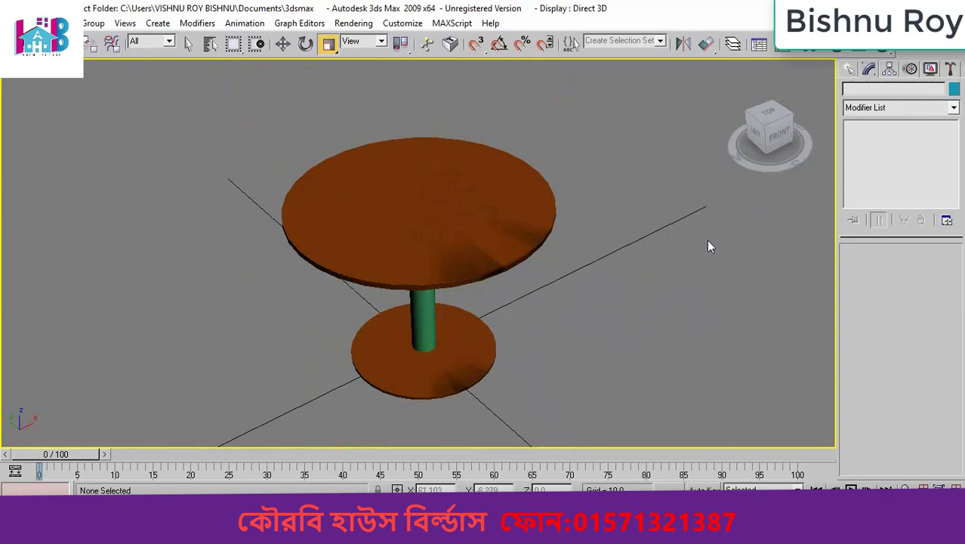
Create a plane about 127.6 units long and 85.1 units wide on the ground around the table, and switch to the Move tool
{"action": "left_click", "coordinate": [849, 69]}
{"action": "left_click", "coordinate": [928, 221]}
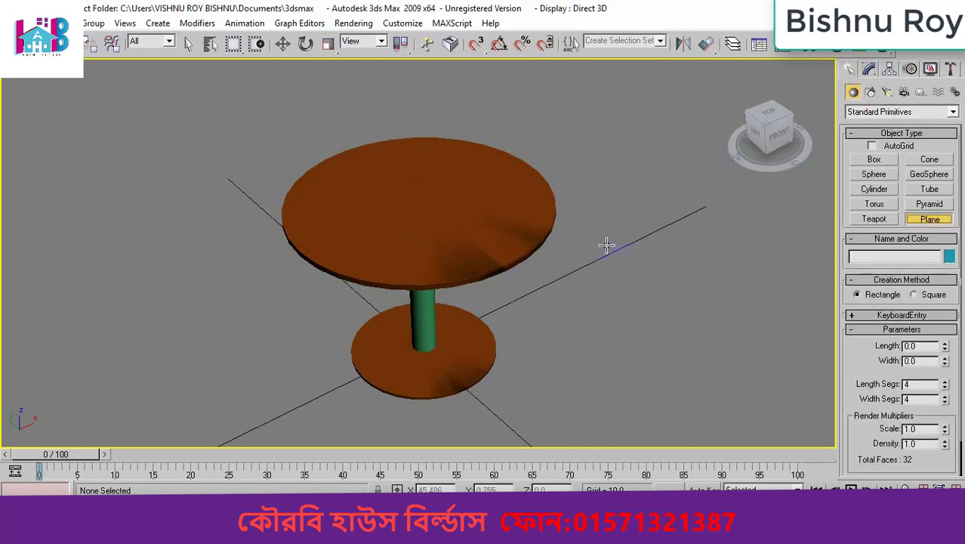
{"action": "scroll", "coordinate": [477, 260], "scroll_direction": "down", "scroll_amount": 3}
{"action": "middle_click_drag", "start_coordinate": [472, 260], "coordinate": [467, 193]}
{"action": "left_click_drag", "start_coordinate": [165, 168], "coordinate": [726, 269]}
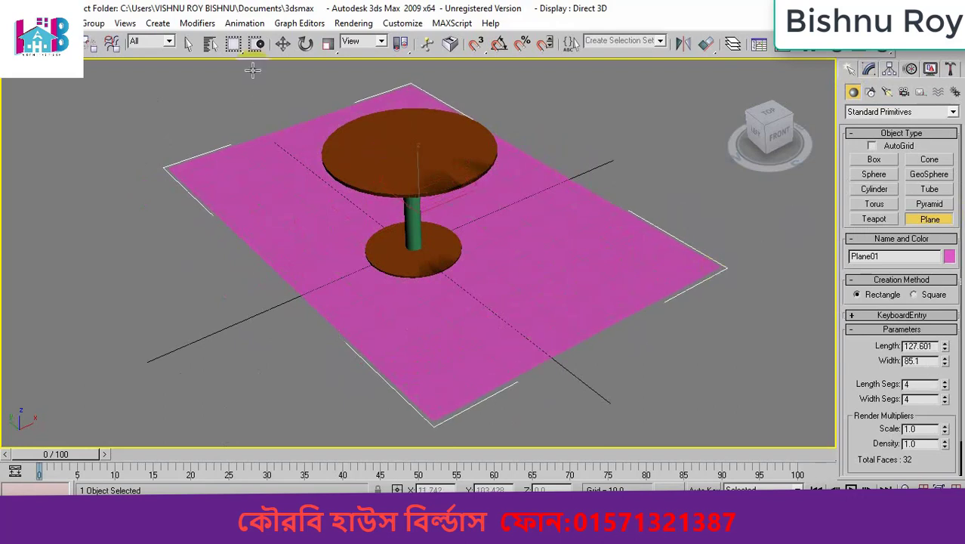
{"action": "left_click", "coordinate": [282, 44]}
{"action": "left_click", "coordinate": [479, 171]}
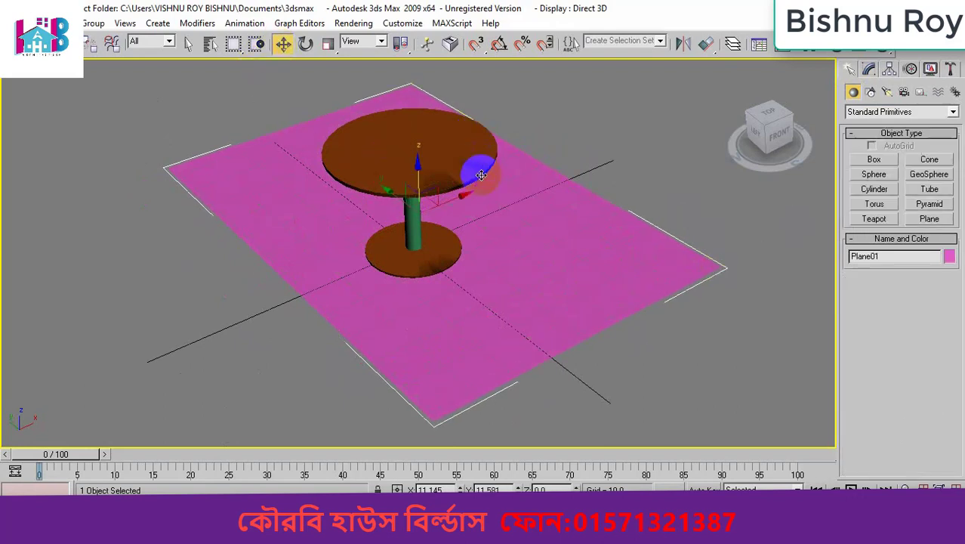
Set the plane's length and width to 60 and its length and width segments to 100 each
{"action": "left_click", "coordinate": [867, 69]}
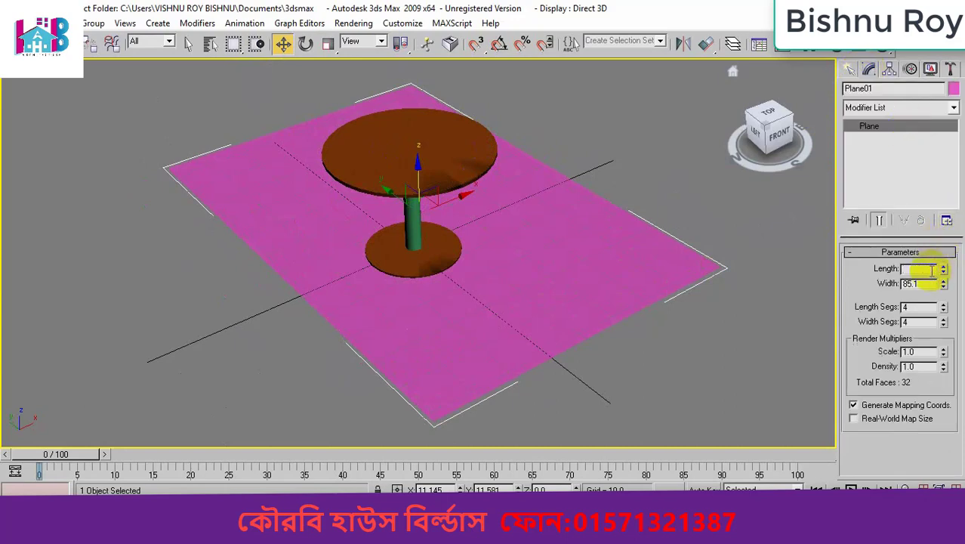
{"action": "key", "text": "Tab"}
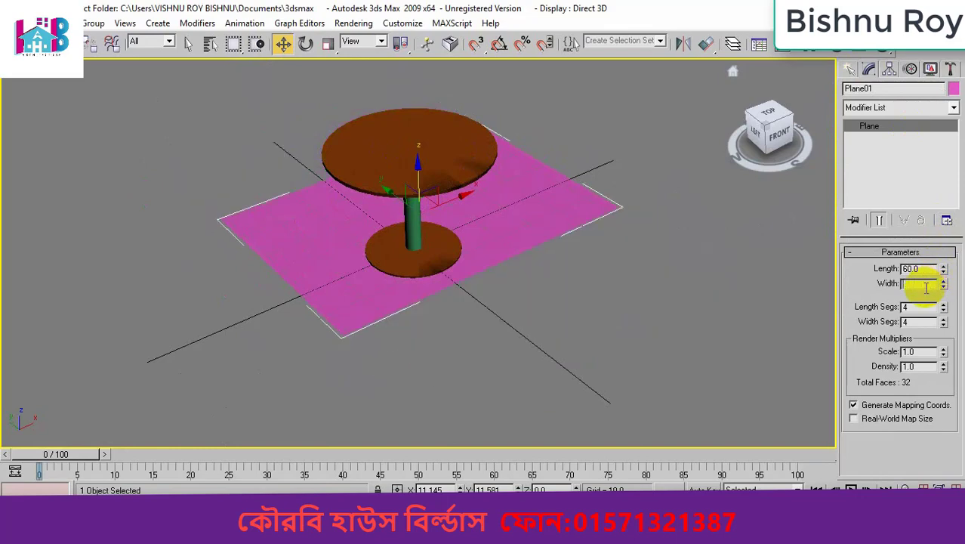
{"action": "type", "text": "60"}
{"action": "key", "text": "Tab"}
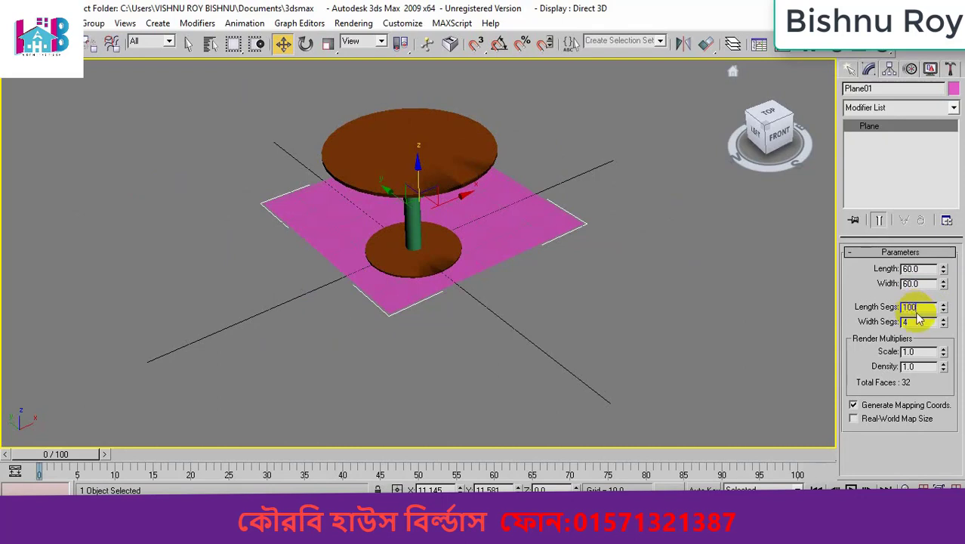
{"action": "type", "text": "100"}
{"action": "key", "text": "Tab"}
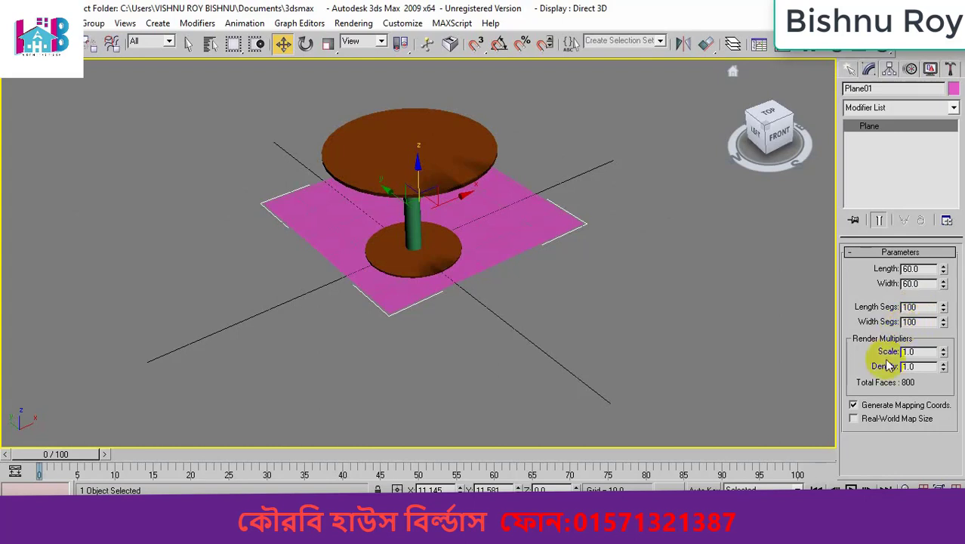
{"action": "left_click", "coordinate": [668, 354]}
Reselect the plane, centre it on the table and raise it above the round tabletop
{"action": "left_click", "coordinate": [387, 163]}
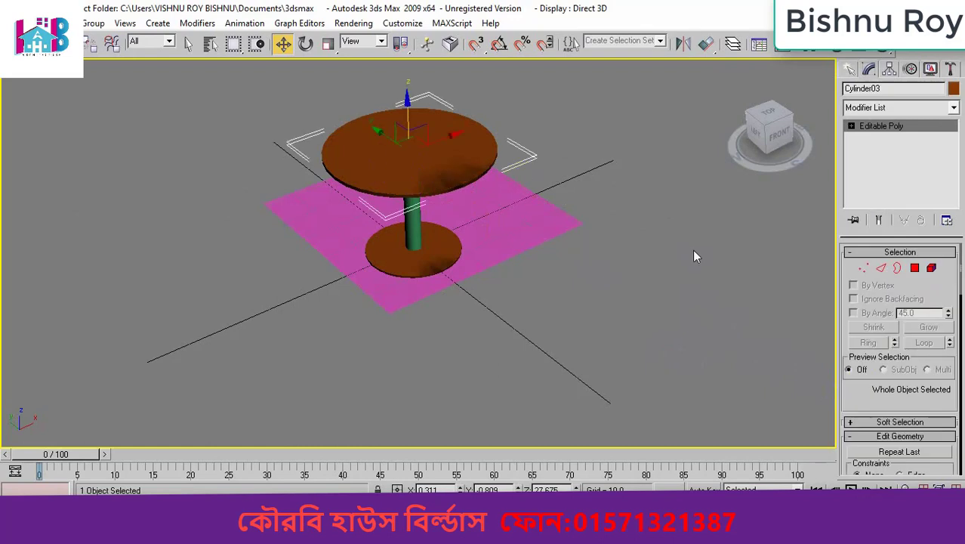
{"action": "left_click", "coordinate": [699, 313]}
{"action": "left_click", "coordinate": [506, 231]}
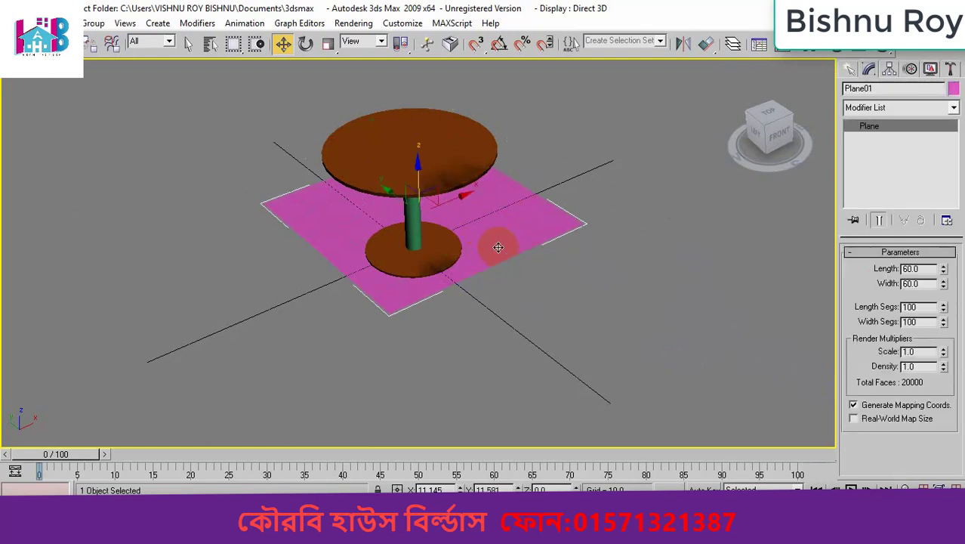
{"action": "left_click_drag", "start_coordinate": [396, 203], "coordinate": [457, 229]}
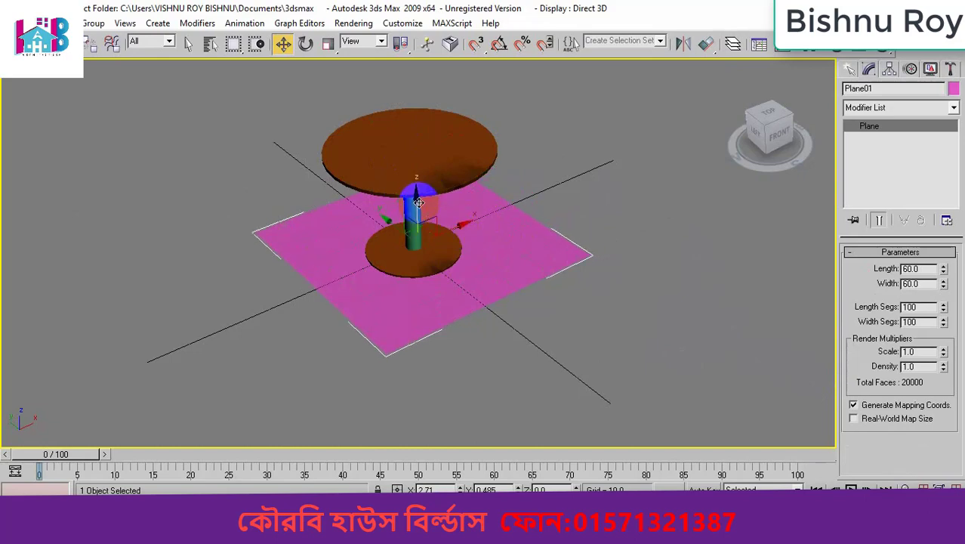
{"action": "left_click_drag", "start_coordinate": [417, 182], "coordinate": [393, 92]}
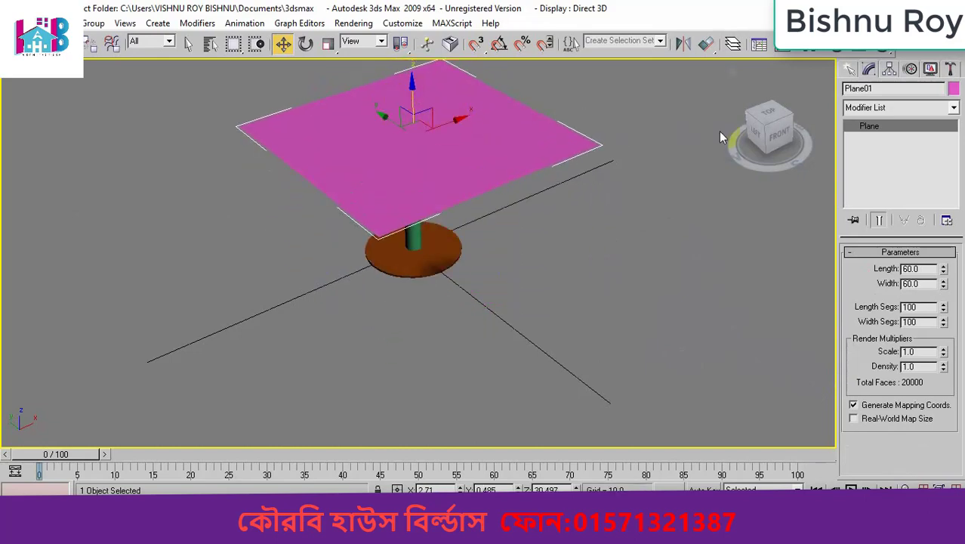
{"action": "left_click_drag", "start_coordinate": [761, 136], "coordinate": [771, 106]}
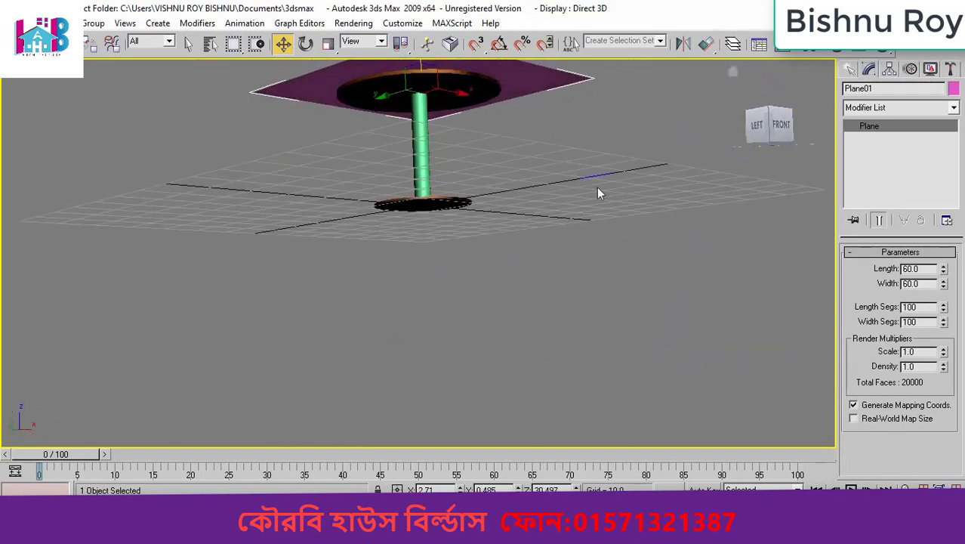
{"action": "middle_click_drag", "start_coordinate": [561, 229], "coordinate": [576, 330]}
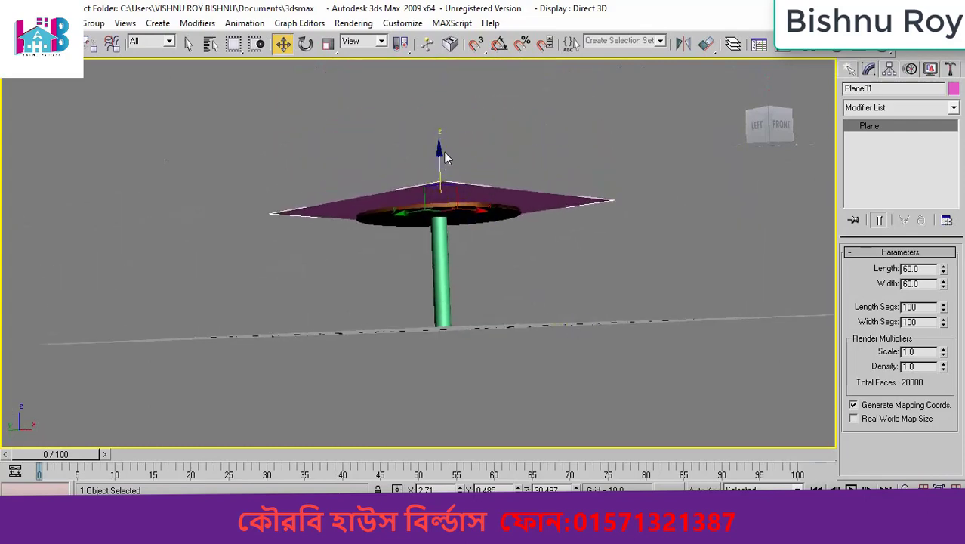
{"action": "left_click_drag", "start_coordinate": [439, 149], "coordinate": [439, 140]}
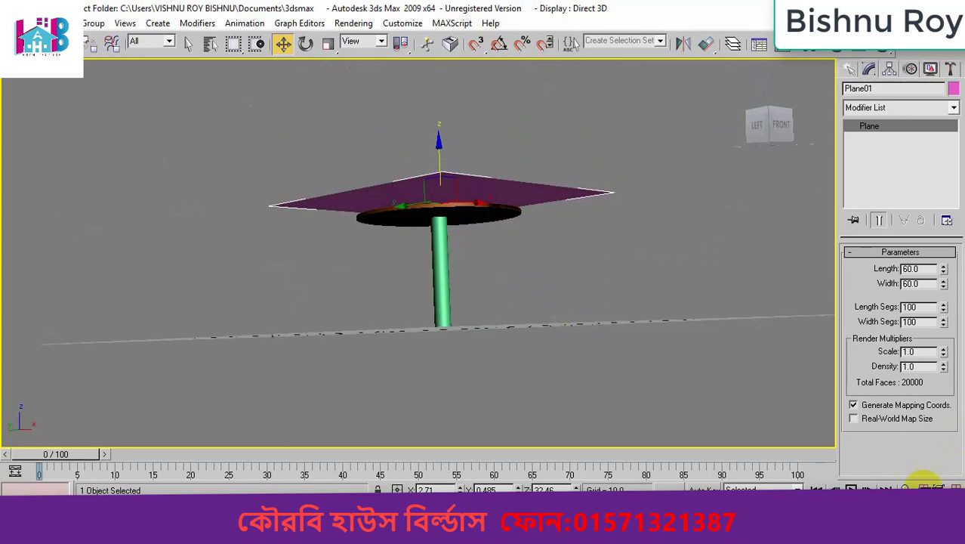
Switch to the four-viewport layout and activate the Front view
{"action": "key", "text": "alt+w"}
{"action": "middle_click", "coordinate": [575, 234]}
{"action": "left_click", "coordinate": [576, 229]}
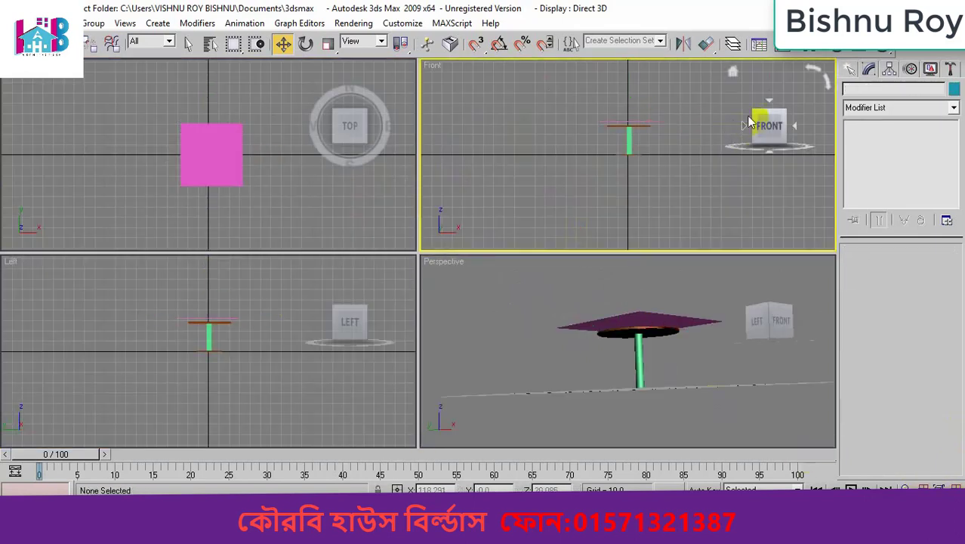
{"action": "left_click", "coordinate": [732, 71]}
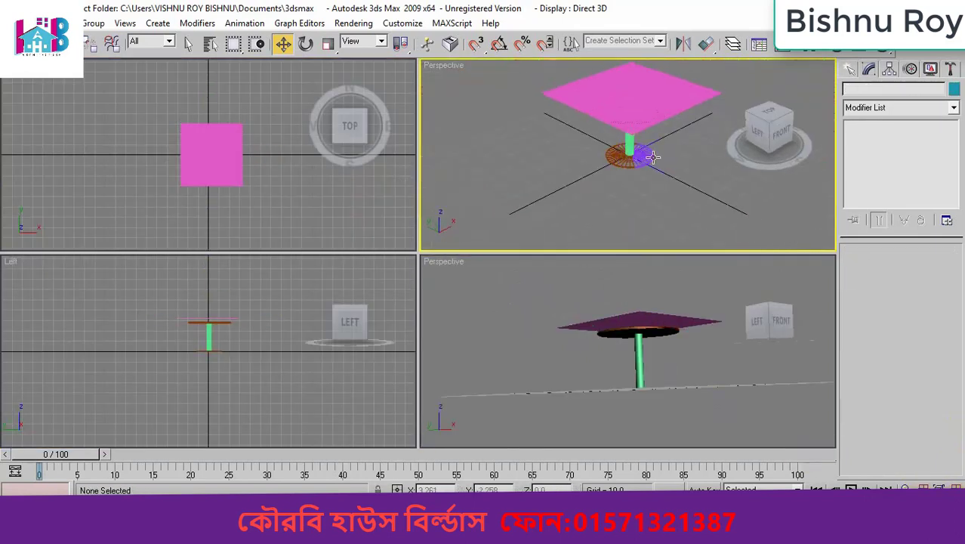
{"action": "left_click_drag", "start_coordinate": [762, 122], "coordinate": [750, 143]}
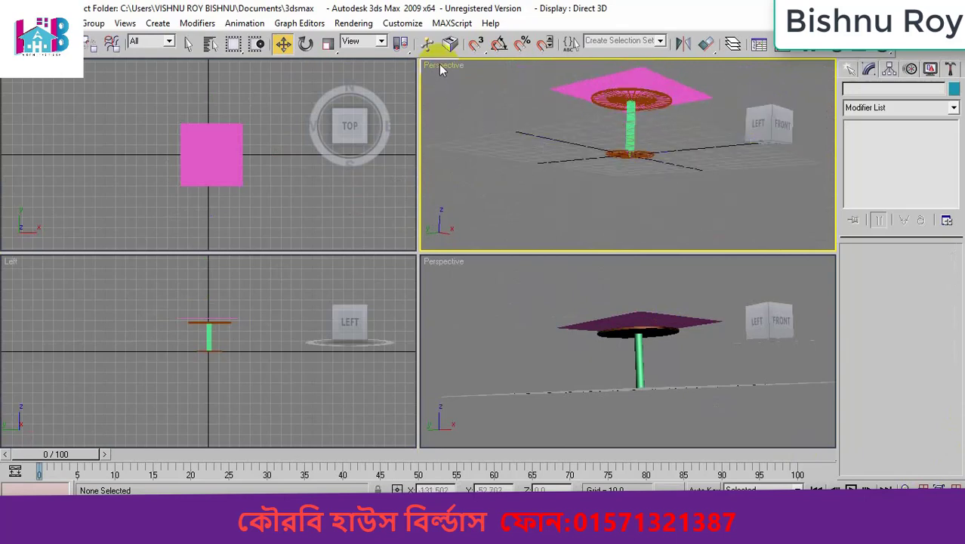
{"action": "key", "text": "f"}
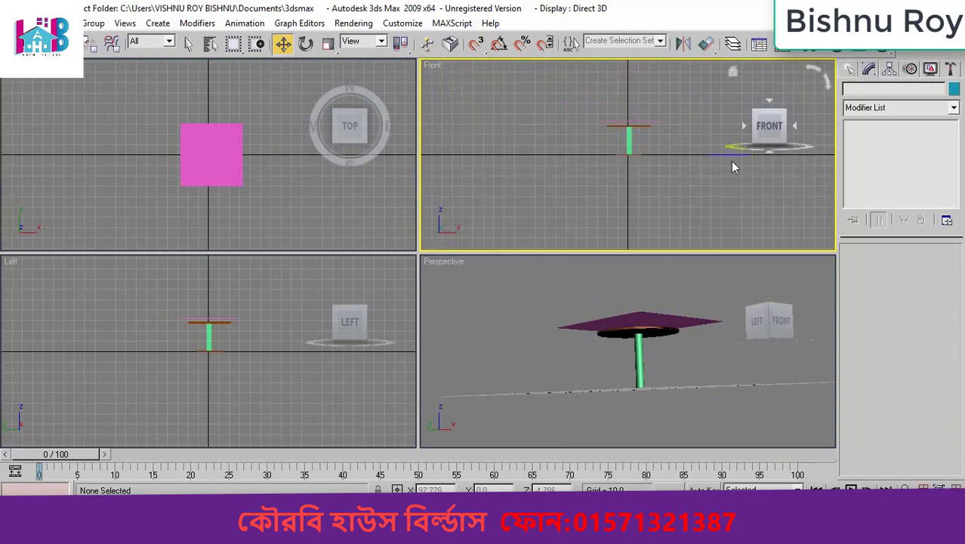
Lower the plane in the Front view until it rests just above the tabletop, and deselect it
{"action": "middle_click_drag", "start_coordinate": [647, 130], "coordinate": [596, 177]}
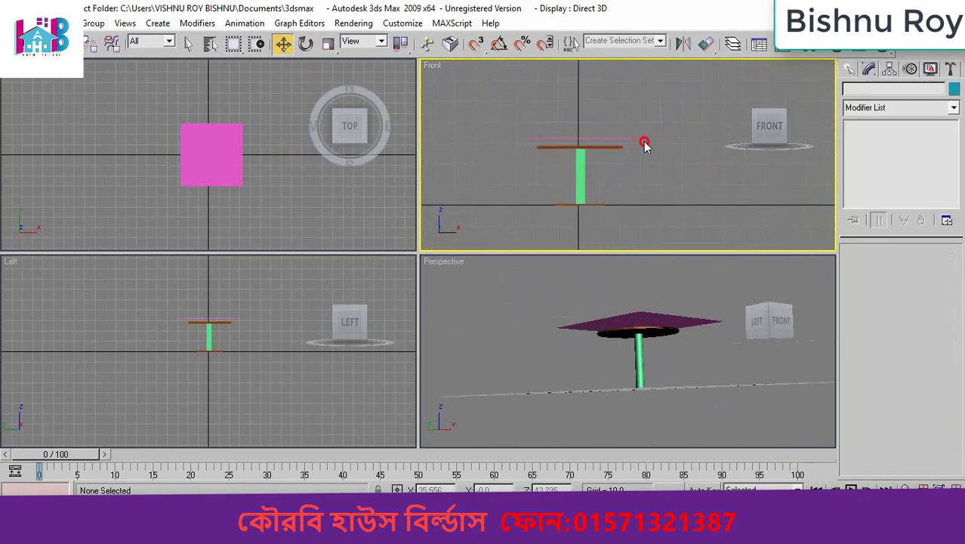
{"action": "left_click", "coordinate": [642, 142]}
{"action": "left_click_drag", "start_coordinate": [582, 88], "coordinate": [584, 95]}
{"action": "left_click", "coordinate": [680, 176]}
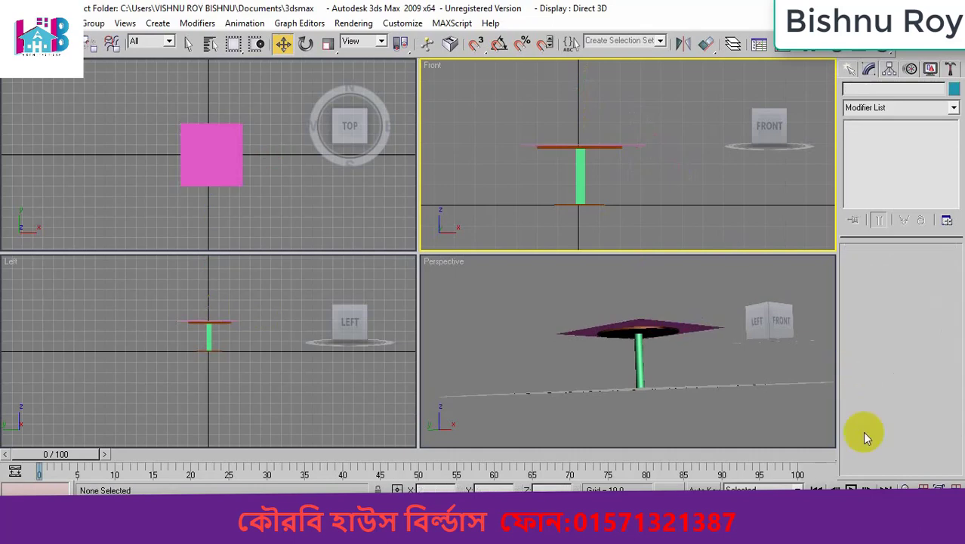
Maximize the Perspective view at its home orientation and examine the plane's position over the table
{"action": "key", "text": "alt+w"}
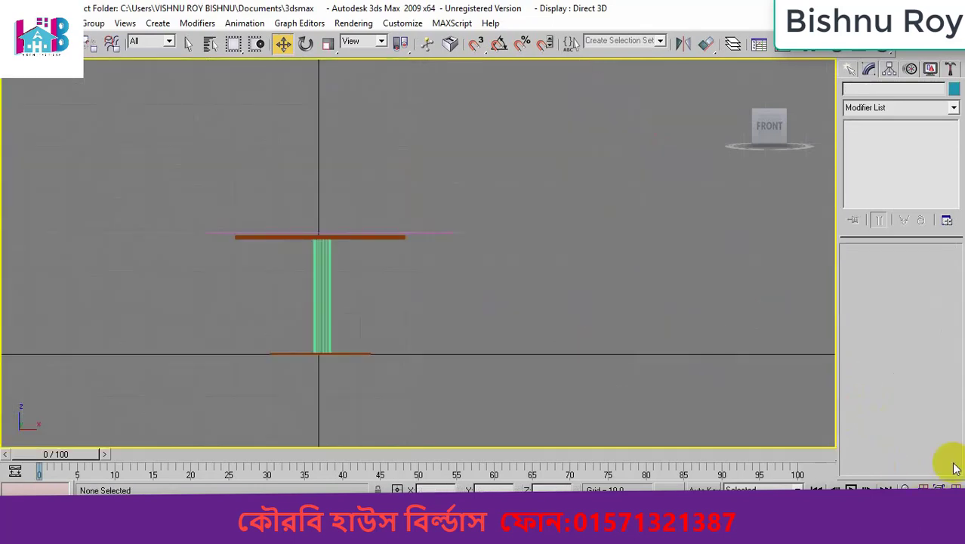
{"action": "left_click", "coordinate": [955, 505]}
{"action": "left_click", "coordinate": [750, 438]}
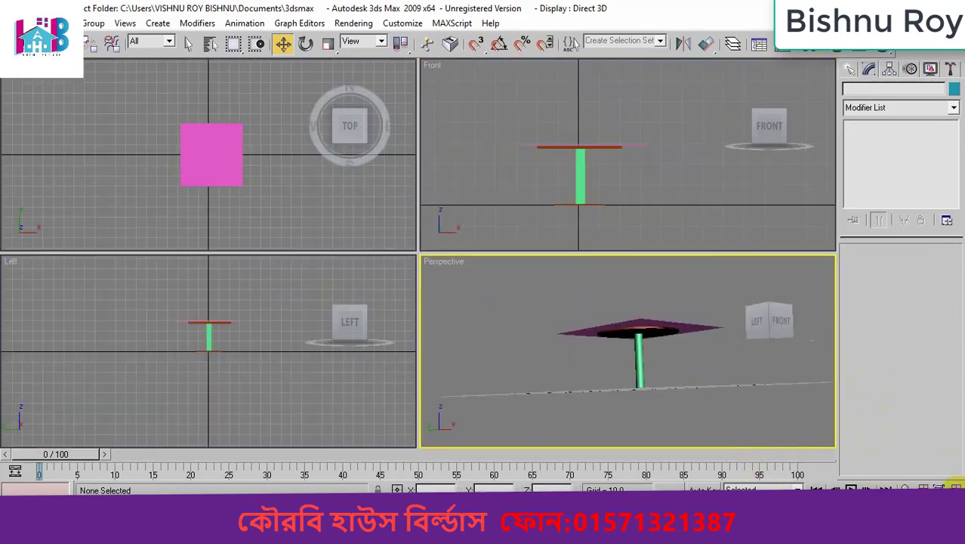
{"action": "left_click", "coordinate": [955, 489]}
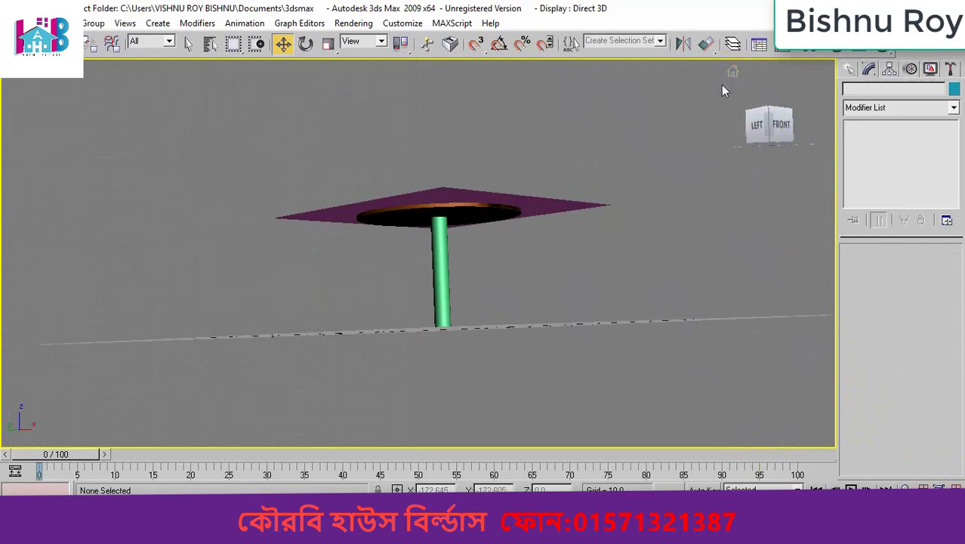
{"action": "left_click", "coordinate": [732, 72]}
{"action": "scroll", "coordinate": [516, 292], "scroll_direction": "down", "scroll_amount": 5}
{"action": "middle_click_drag", "start_coordinate": [516, 292], "coordinate": [526, 352]}
{"action": "scroll", "coordinate": [514, 339], "scroll_direction": "up", "scroll_amount": 5}
{"action": "left_click", "coordinate": [462, 291]}
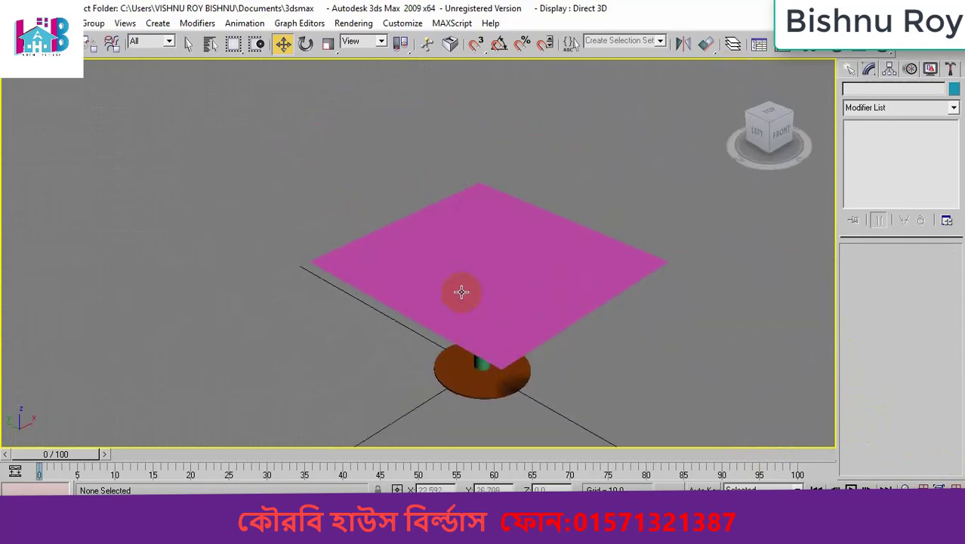
{"action": "scroll", "coordinate": [461, 292], "scroll_direction": "up", "scroll_amount": 2}
{"action": "middle_click_drag", "start_coordinate": [461, 292], "coordinate": [448, 197]}
{"action": "scroll", "coordinate": [603, 258], "scroll_direction": "down", "scroll_amount": 2}
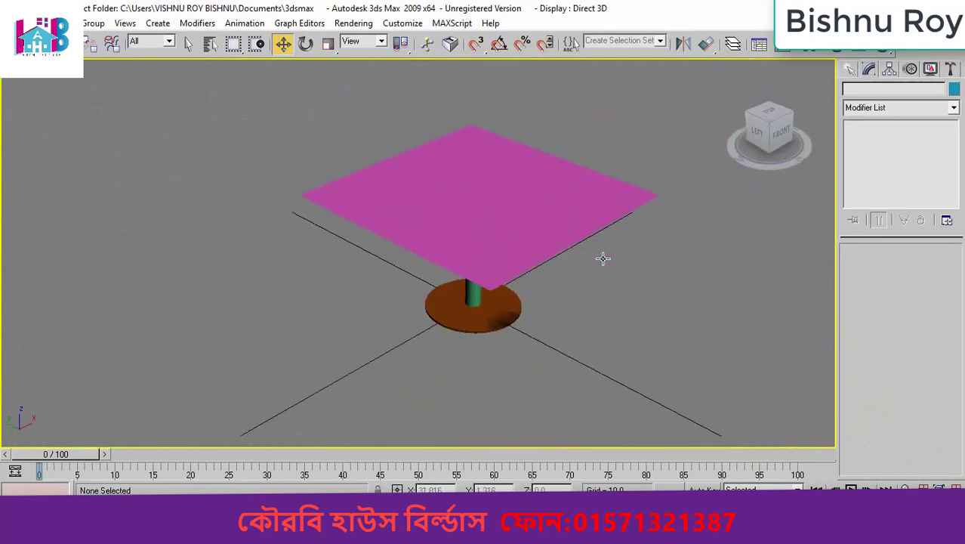
{"action": "middle_click_drag", "start_coordinate": [603, 259], "coordinate": [528, 237]}
Apply a MeshSmooth modifier to the plane above the table and deselect it
{"action": "left_click", "coordinate": [445, 216]}
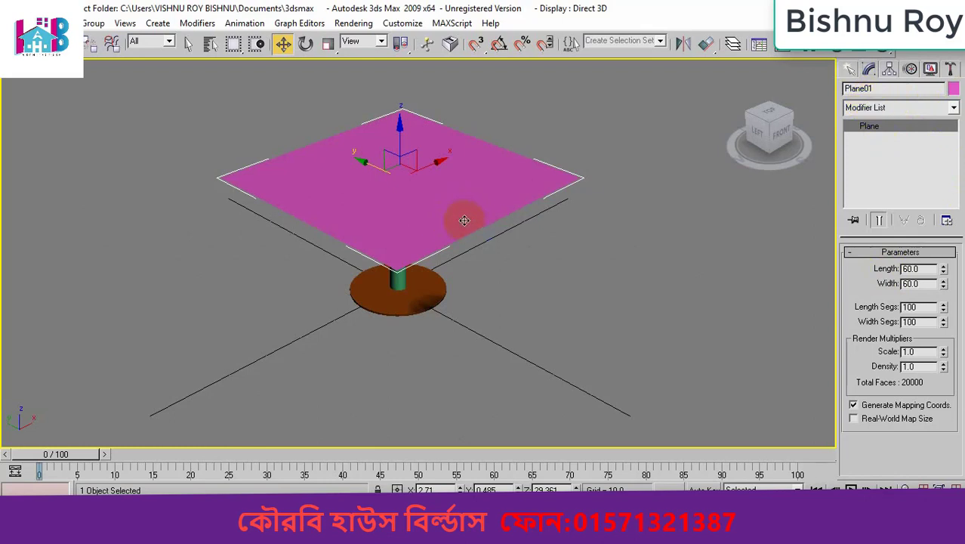
{"action": "right_click", "coordinate": [440, 190]}
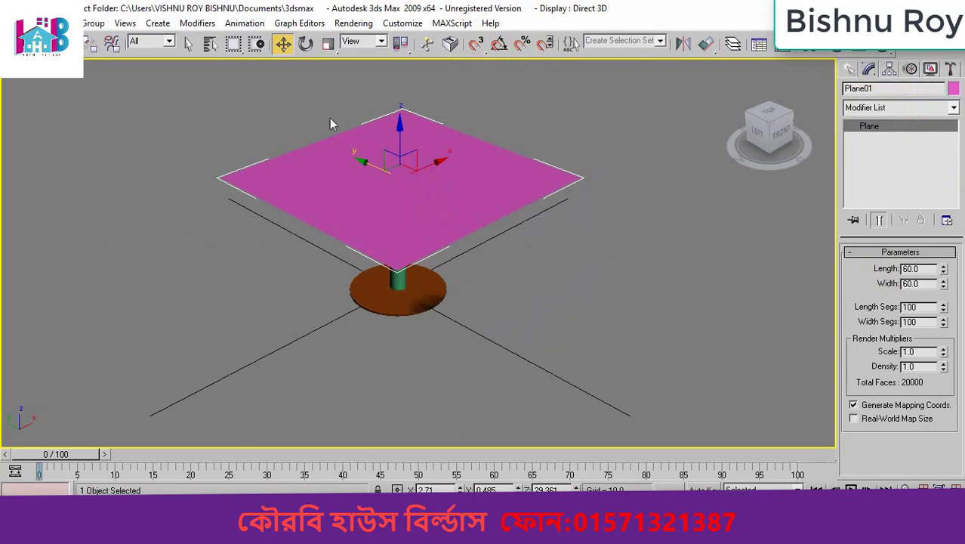
{"action": "left_click", "coordinate": [891, 109]}
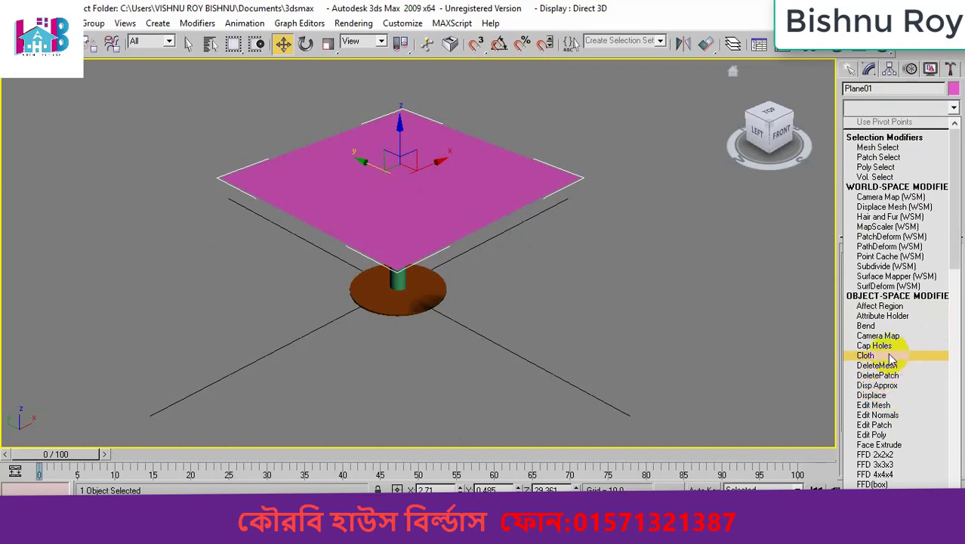
{"action": "key", "text": "m"}
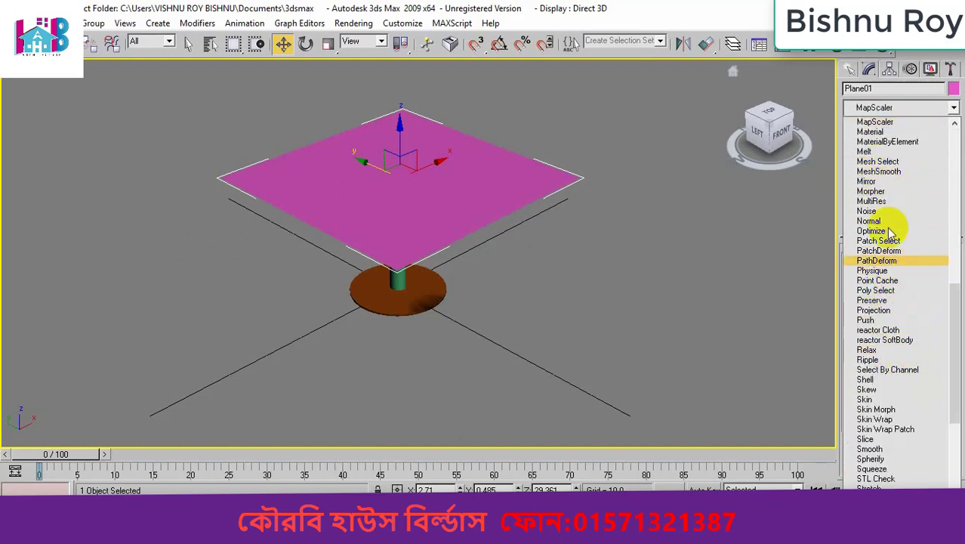
{"action": "left_click", "coordinate": [884, 172]}
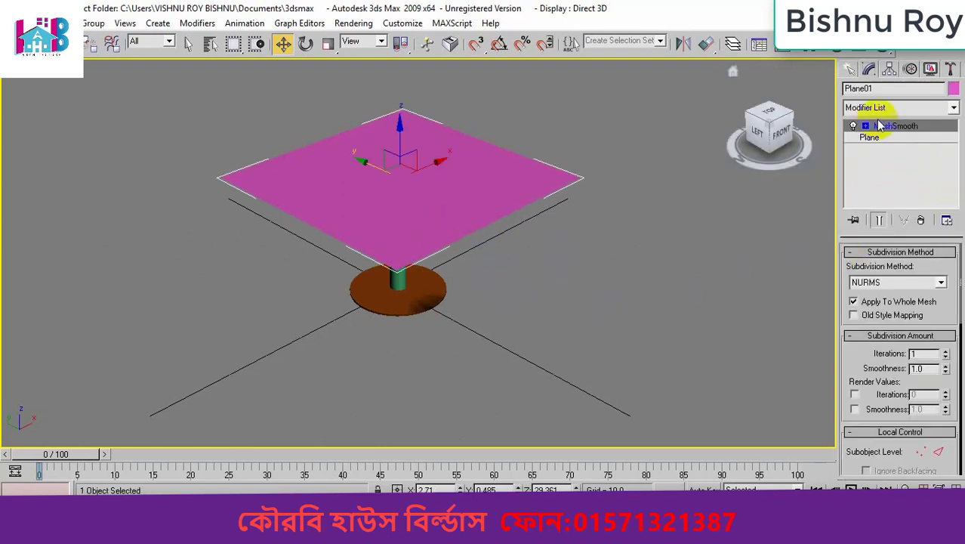
{"action": "left_click", "coordinate": [801, 268]}
{"action": "left_click", "coordinate": [850, 68]}
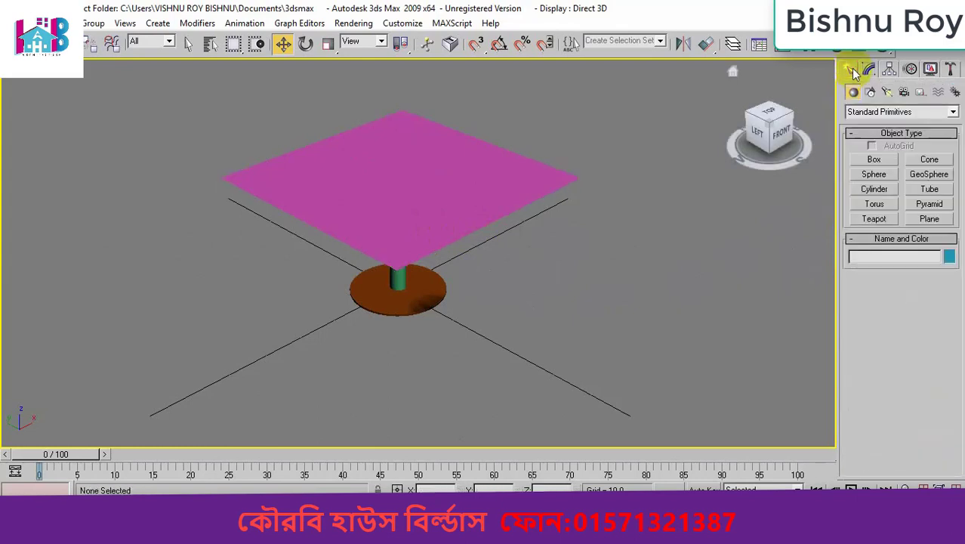
{"action": "left_click", "coordinate": [861, 114]}
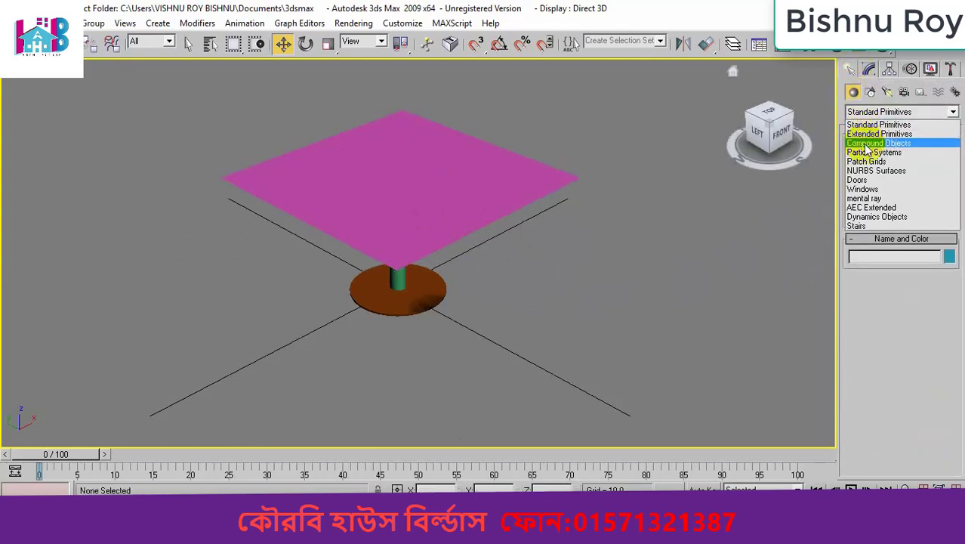
{"action": "left_click", "coordinate": [866, 144]}
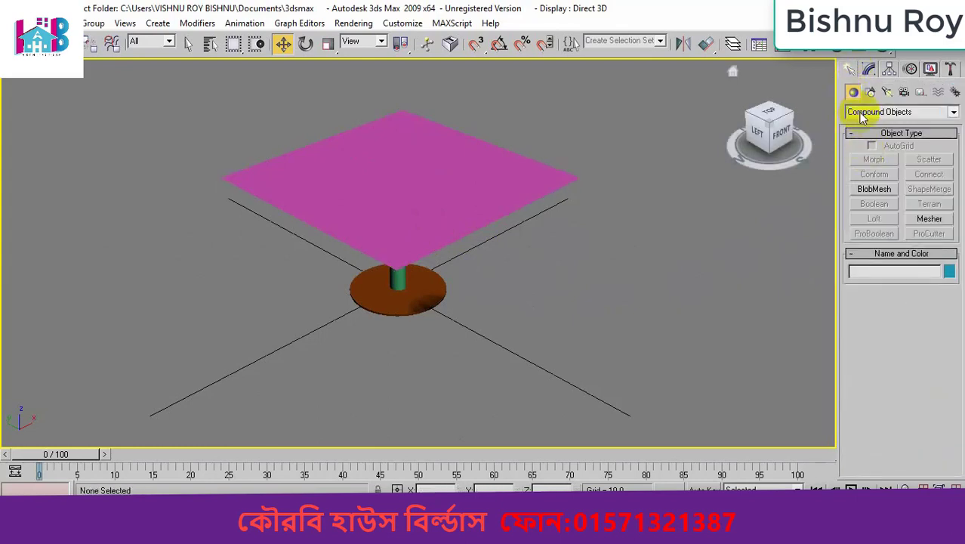
{"action": "left_click", "coordinate": [863, 113]}
{"action": "left_click", "coordinate": [868, 135]}
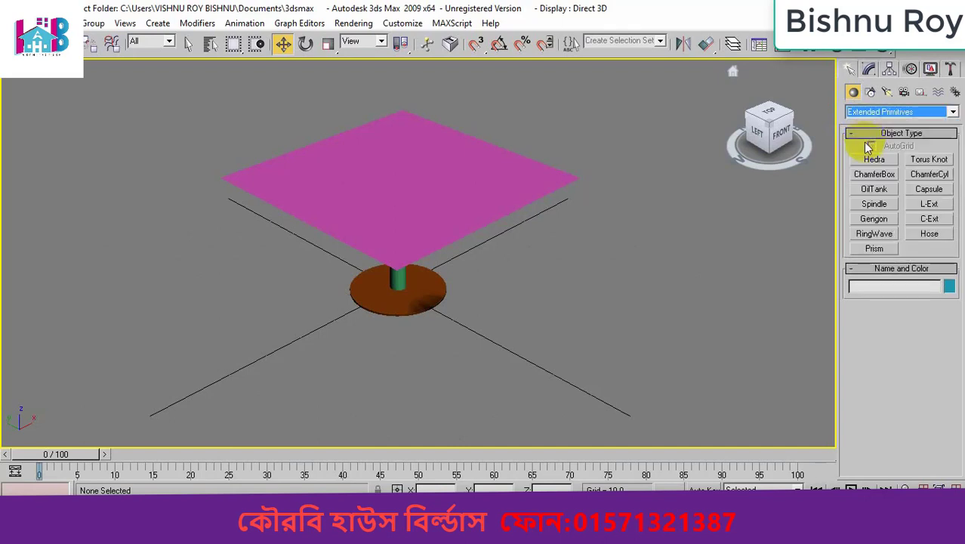
{"action": "left_click", "coordinate": [860, 111]}
{"action": "left_click", "coordinate": [865, 126]}
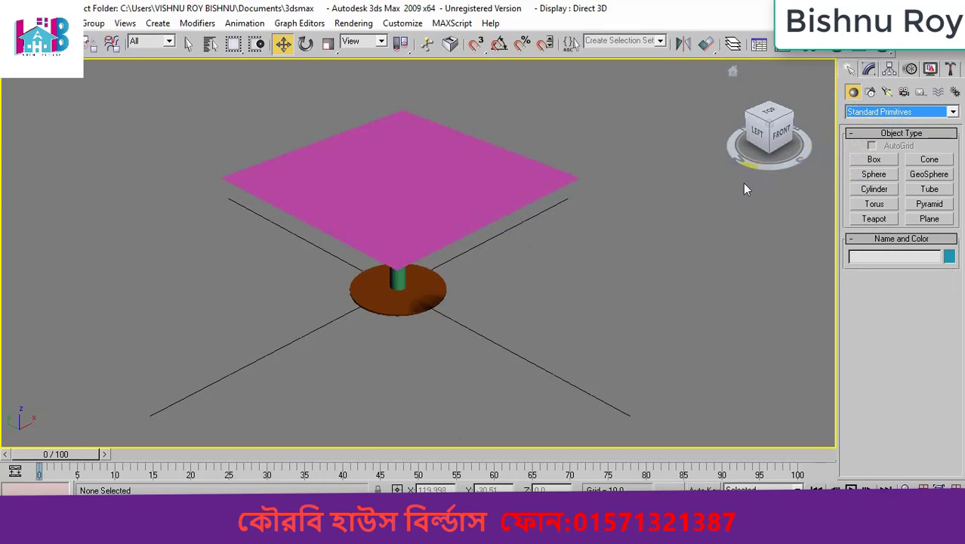
Reselect the smoothed plane above the table and add a Cloth modifier to it
{"action": "left_click", "coordinate": [452, 215]}
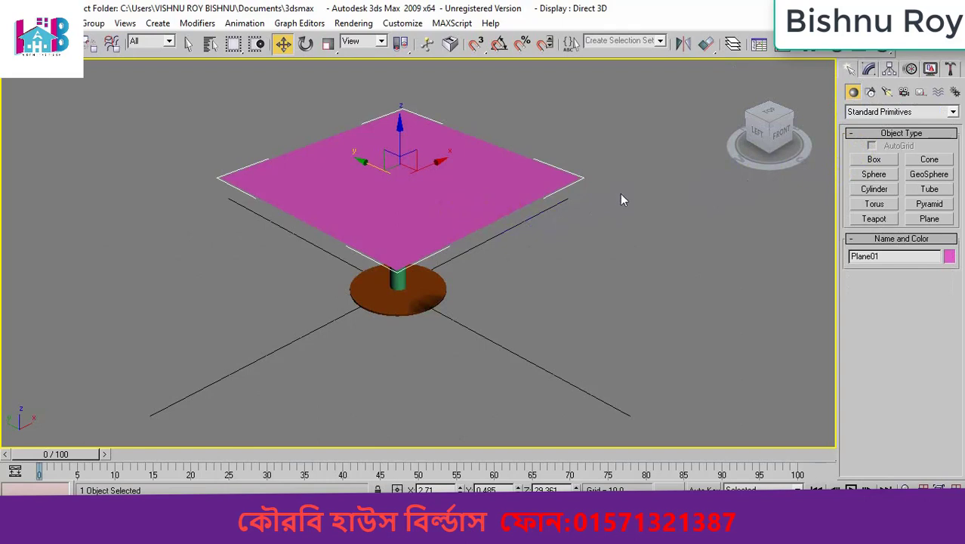
{"action": "left_click", "coordinate": [868, 70]}
{"action": "left_click", "coordinate": [891, 108]}
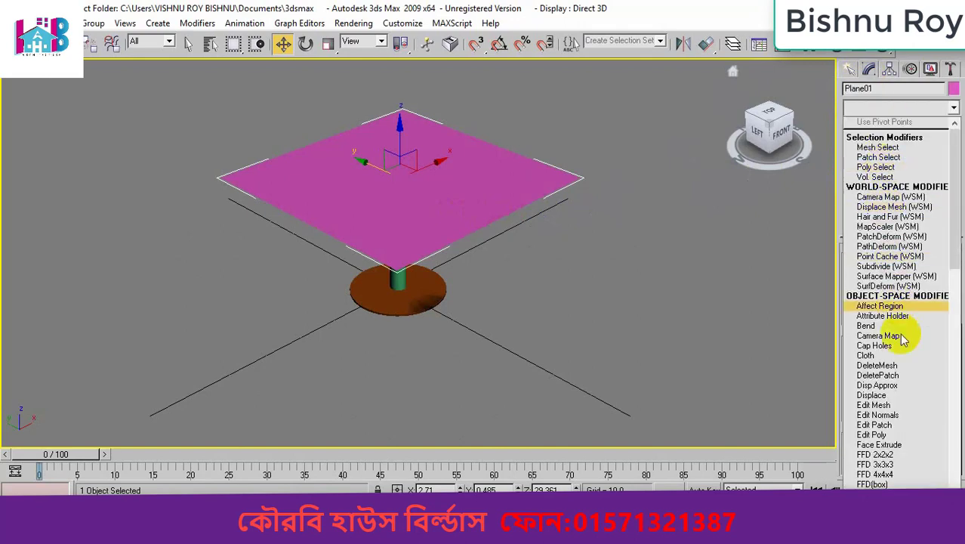
{"action": "left_click", "coordinate": [872, 355]}
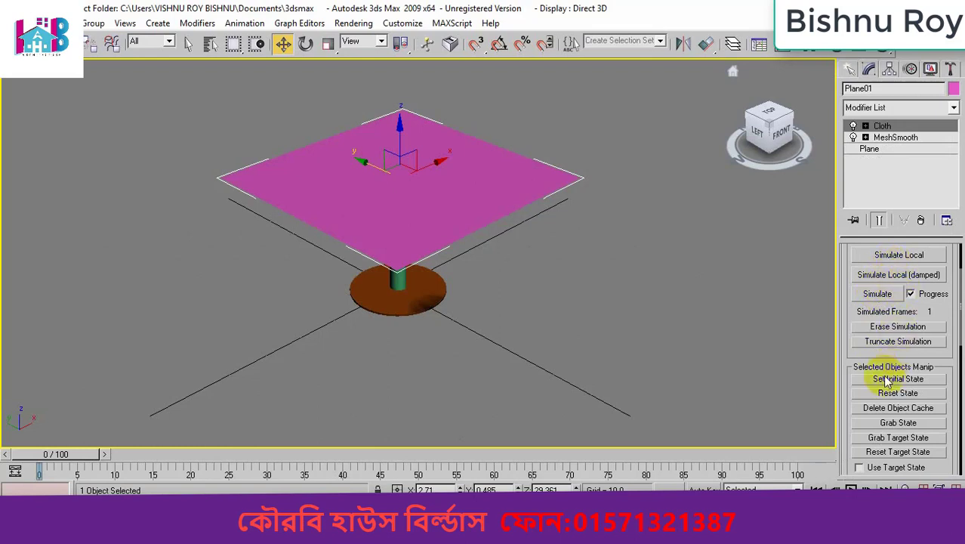
Open the Cloth modifier's object properties and add Cylinder03 to the simulation
{"action": "scroll", "coordinate": [899, 302], "scroll_direction": "up", "scroll_amount": 3}
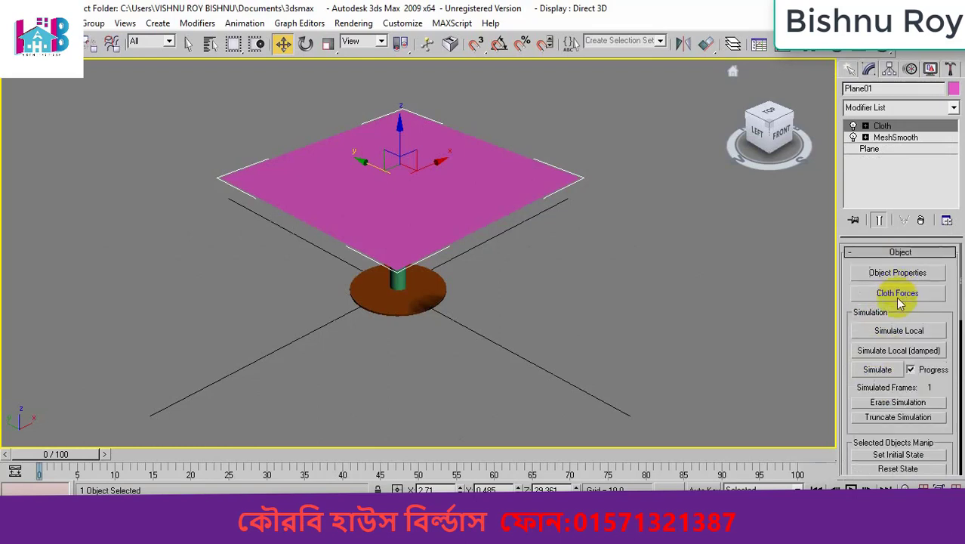
{"action": "left_click", "coordinate": [897, 272]}
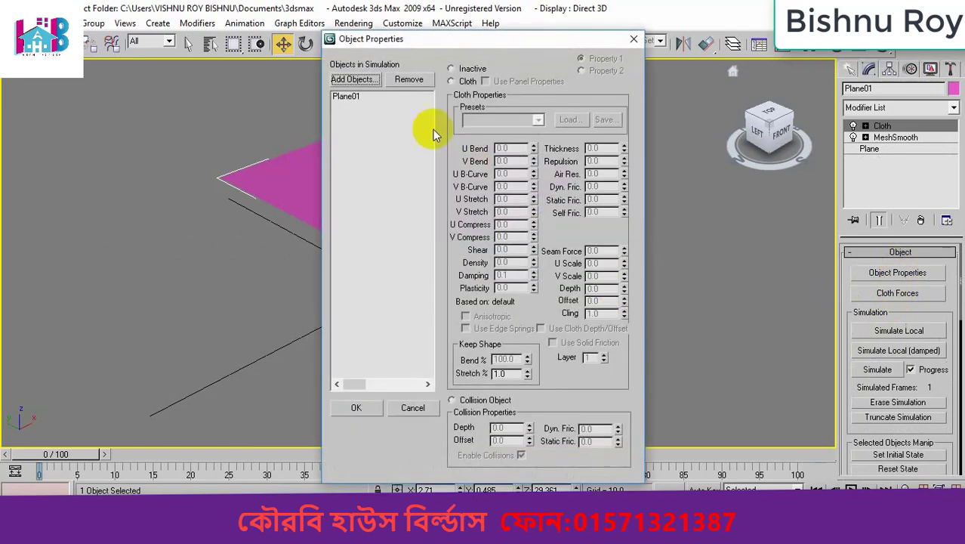
{"action": "left_click", "coordinate": [352, 79]}
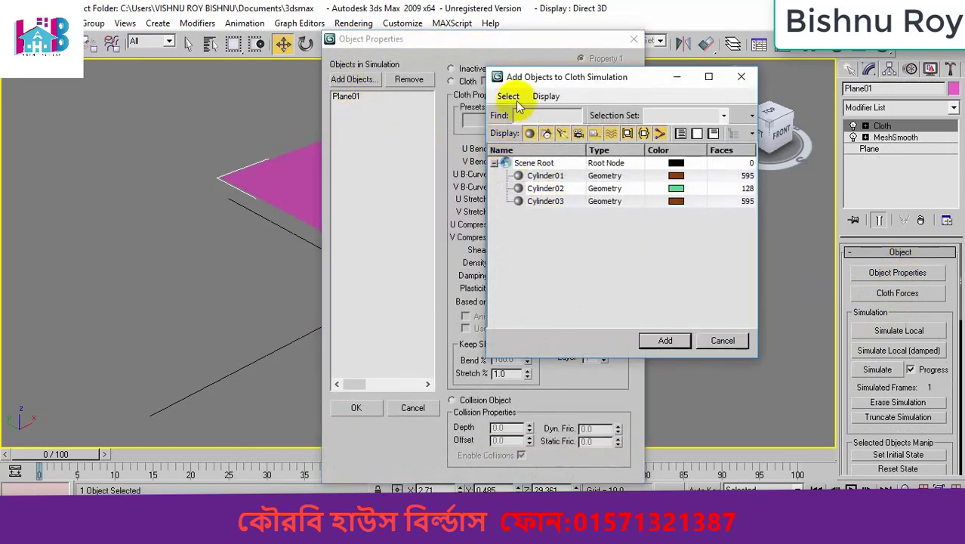
{"action": "left_click", "coordinate": [540, 202]}
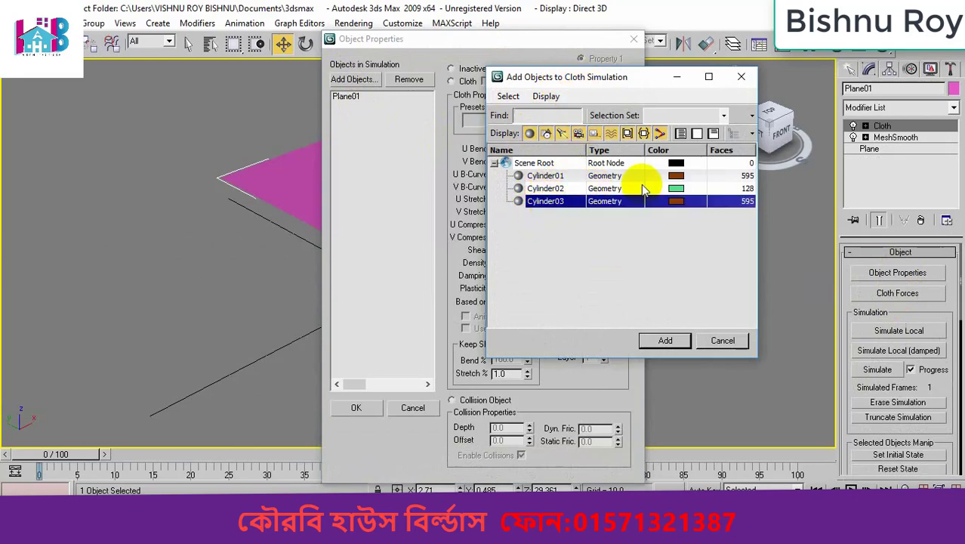
{"action": "left_click", "coordinate": [666, 340]}
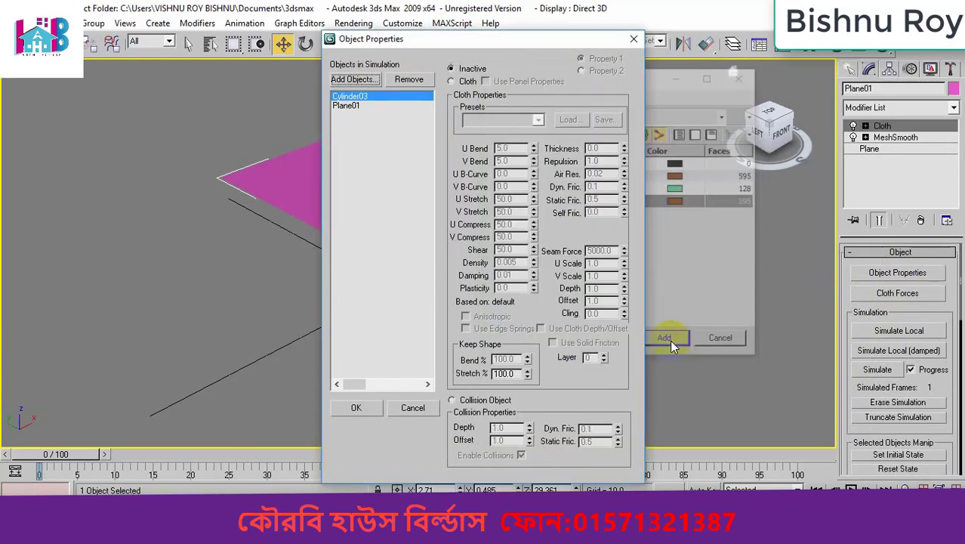
{"action": "left_click", "coordinate": [451, 81]}
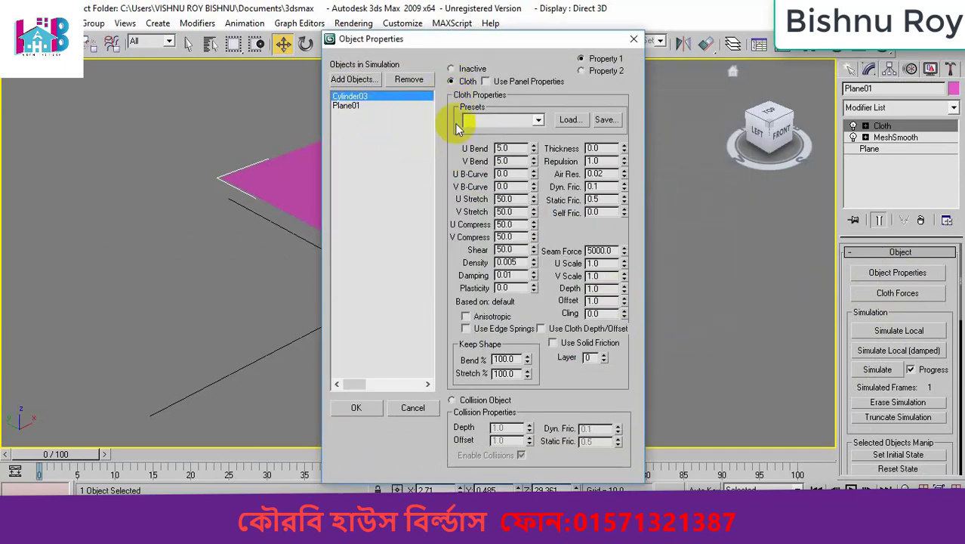
Define Plane01 as Cloth in the simulation and assign it the Cotton preset
{"action": "left_click", "coordinate": [349, 106]}
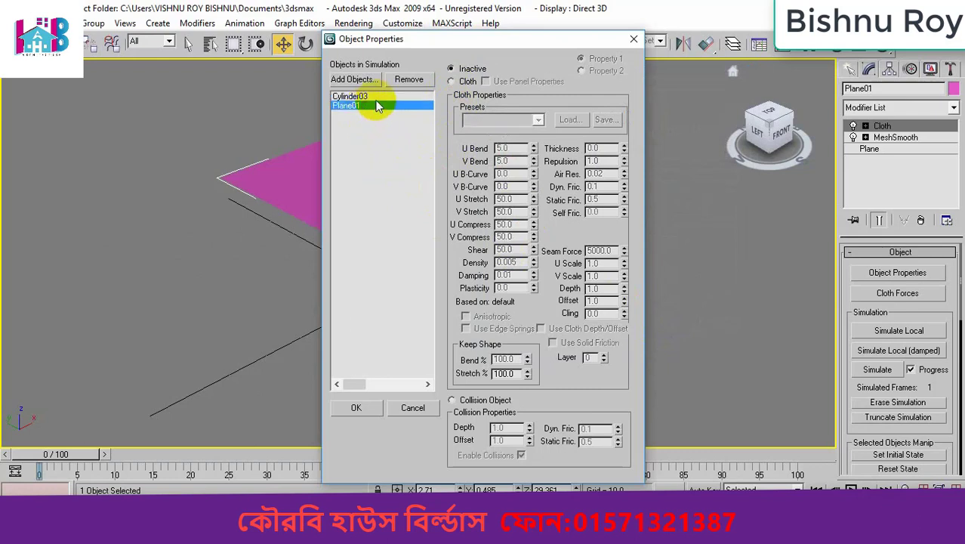
{"action": "left_click", "coordinate": [452, 81]}
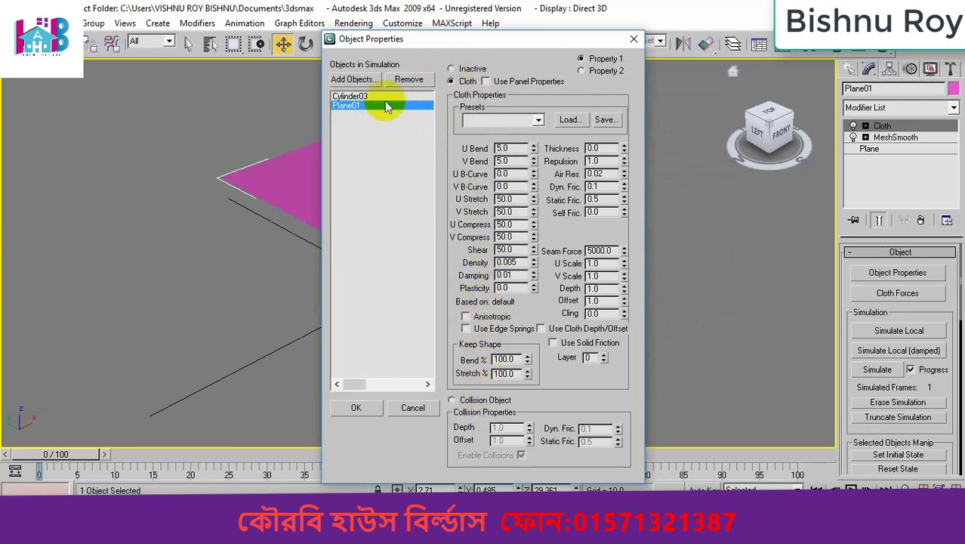
{"action": "left_click", "coordinate": [540, 121]}
{"action": "left_click", "coordinate": [511, 148]}
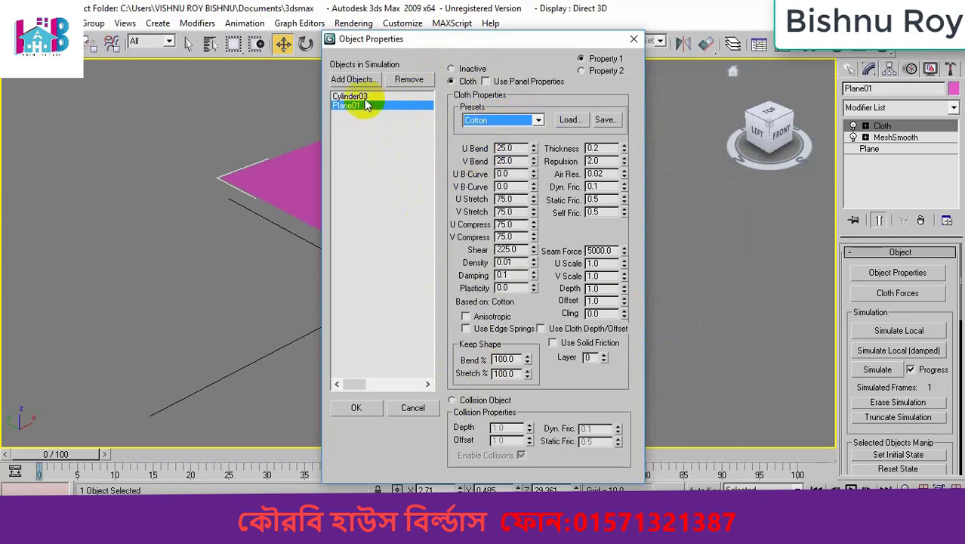
Make Cylinder03 a Collision Object in the cloth simulation and accept the object properties
{"action": "left_click", "coordinate": [361, 96]}
{"action": "left_click", "coordinate": [451, 69]}
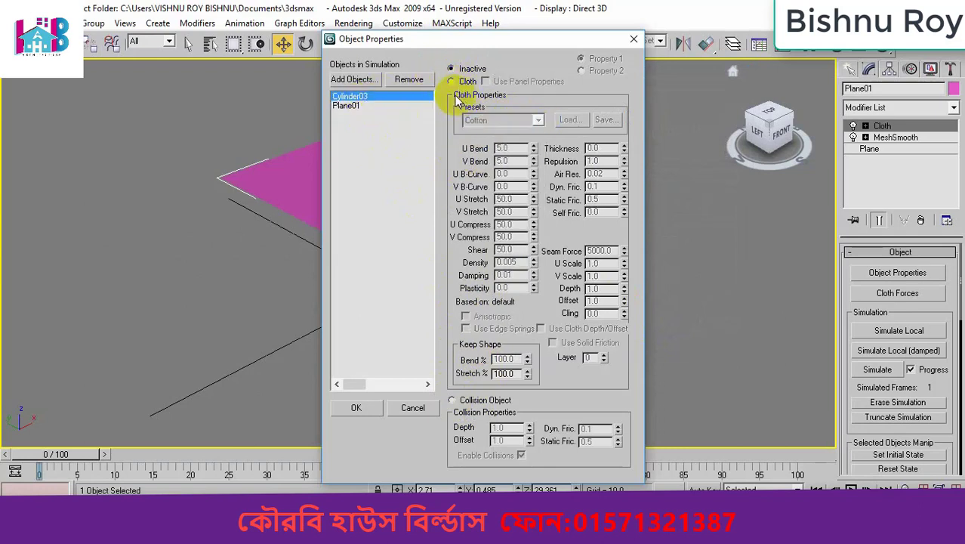
{"action": "left_click", "coordinate": [452, 401]}
{"action": "left_click", "coordinate": [357, 409]}
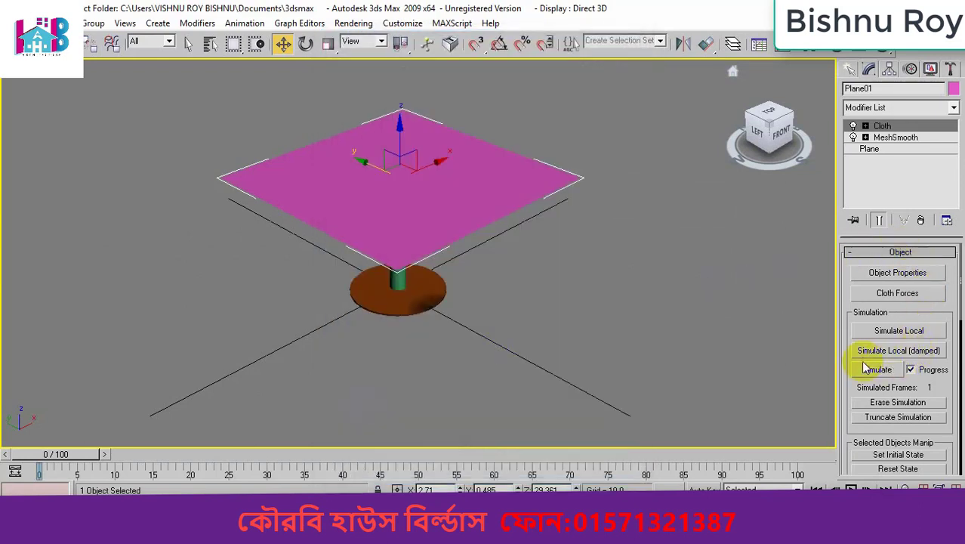
Enable Self Collision in the Cloth modifier's simulation parameters
{"action": "scroll", "coordinate": [888, 332], "scroll_direction": "down", "scroll_amount": 8}
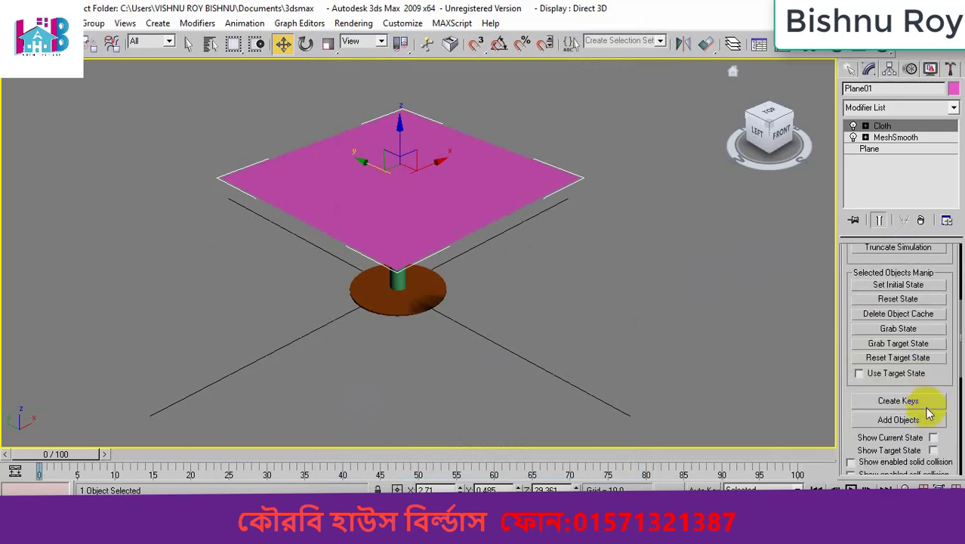
{"action": "scroll", "coordinate": [918, 428], "scroll_direction": "down", "scroll_amount": 8}
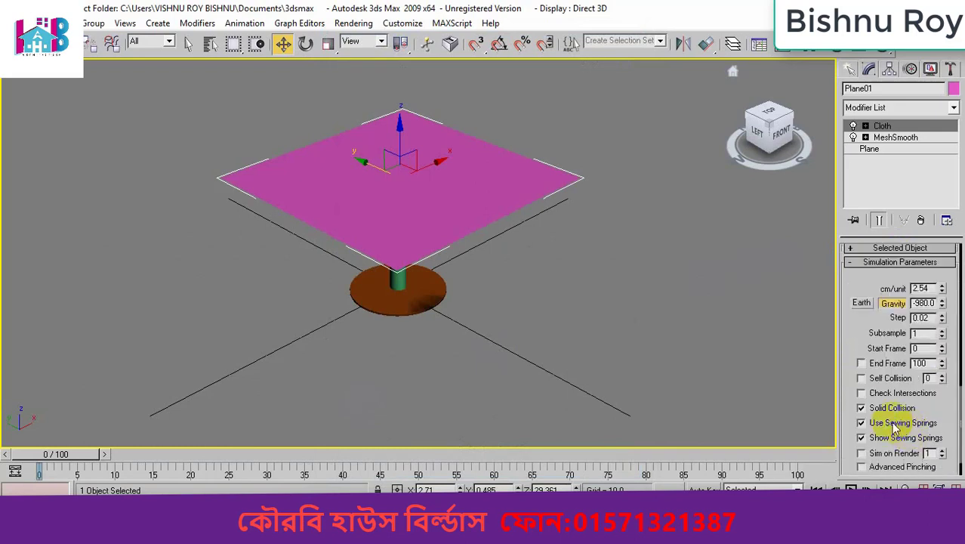
{"action": "left_click", "coordinate": [861, 378]}
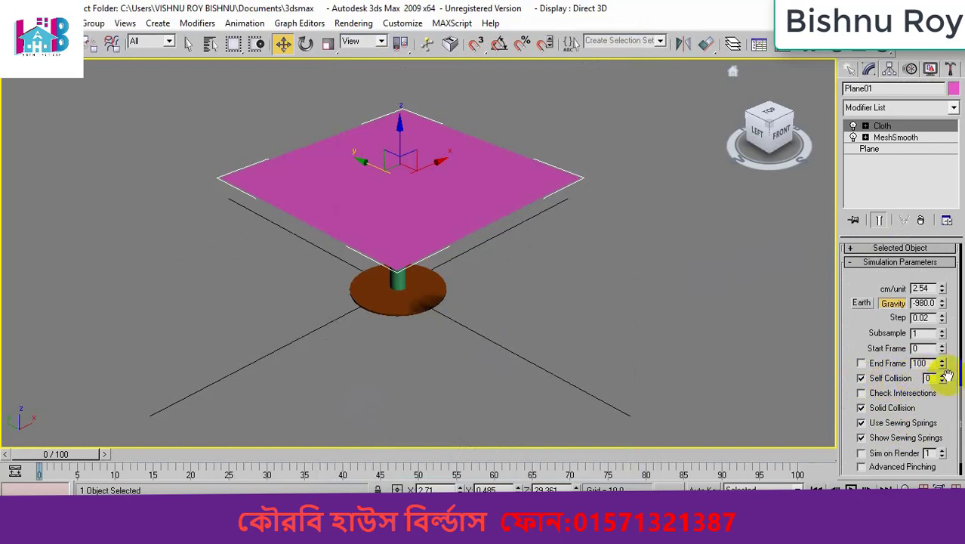
Simulate the cloth draping over the tabletop and stop the simulation at frame 10
{"action": "scroll", "coordinate": [860, 310], "scroll_direction": "up", "scroll_amount": 10}
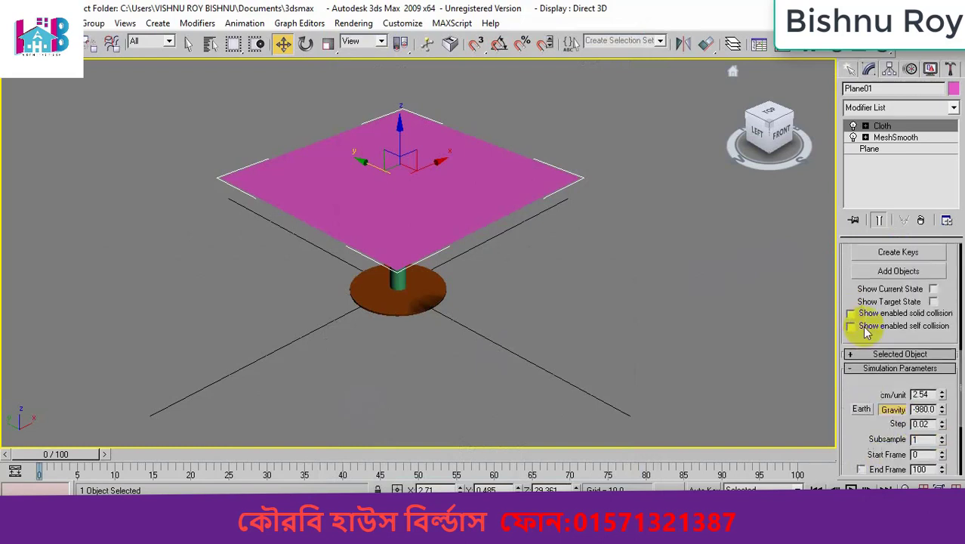
{"action": "scroll", "coordinate": [867, 338], "scroll_direction": "up", "scroll_amount": 3}
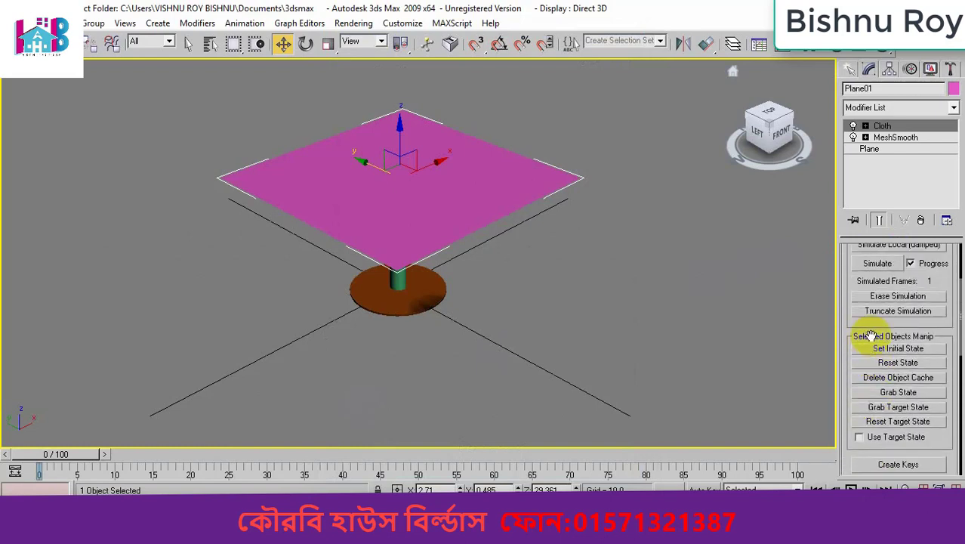
{"action": "left_click", "coordinate": [878, 263]}
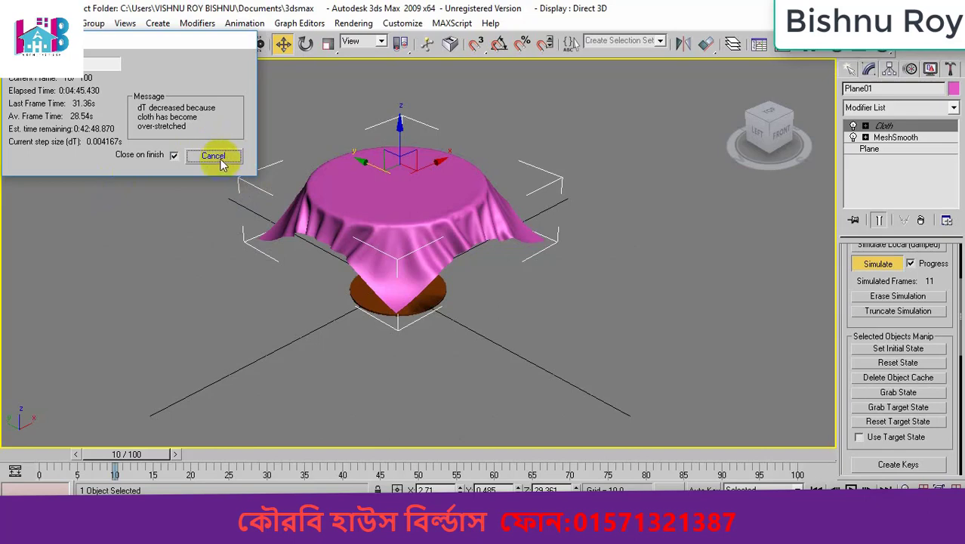
{"action": "left_click", "coordinate": [214, 156]}
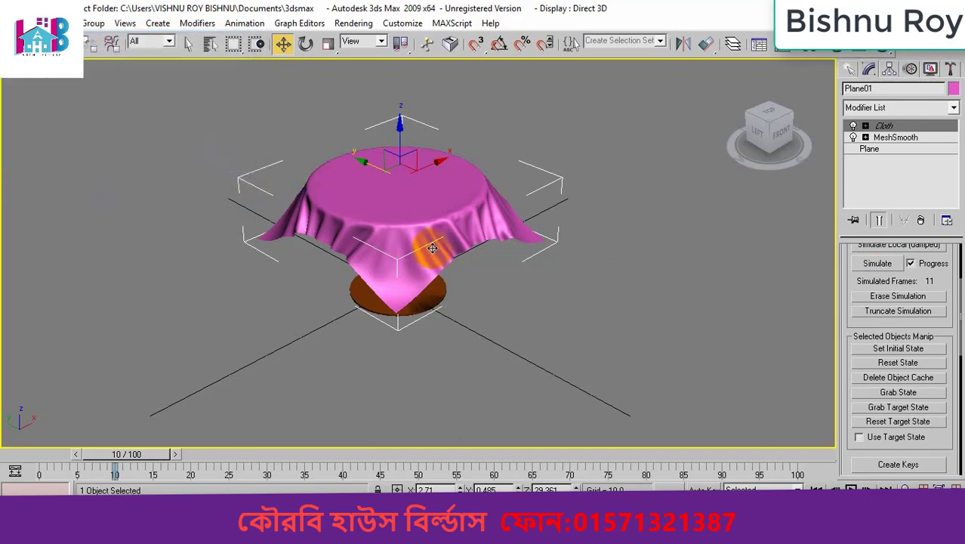
Examine the draped tablecloth's folds and surface up close from above and from the side
{"action": "scroll", "coordinate": [432, 247], "scroll_direction": "up", "scroll_amount": 4}
{"action": "scroll", "coordinate": [432, 247], "scroll_direction": "down", "scroll_amount": 5}
{"action": "scroll", "coordinate": [412, 249], "scroll_direction": "up", "scroll_amount": 5}
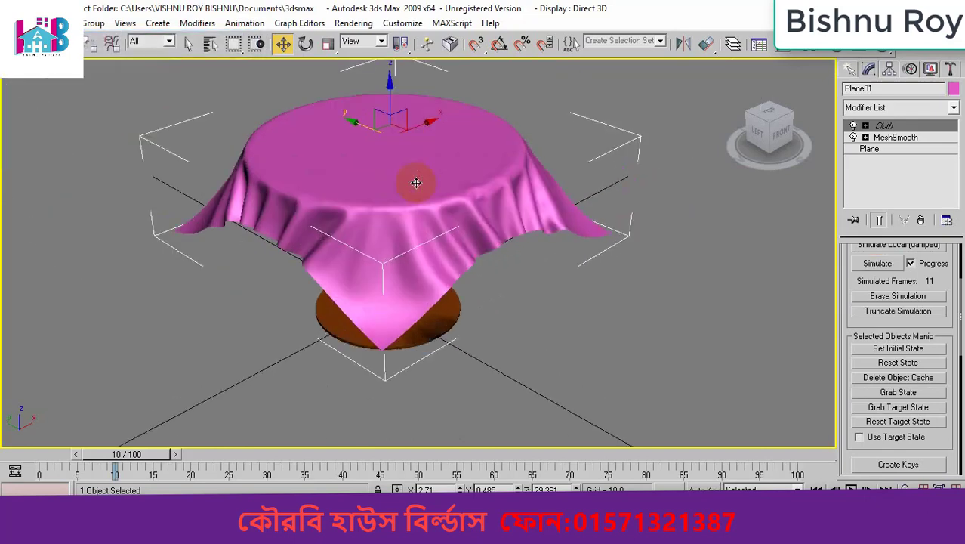
{"action": "middle_click_drag", "start_coordinate": [410, 250], "coordinate": [433, 164]}
{"action": "scroll", "coordinate": [436, 162], "scroll_direction": "down", "scroll_amount": 3}
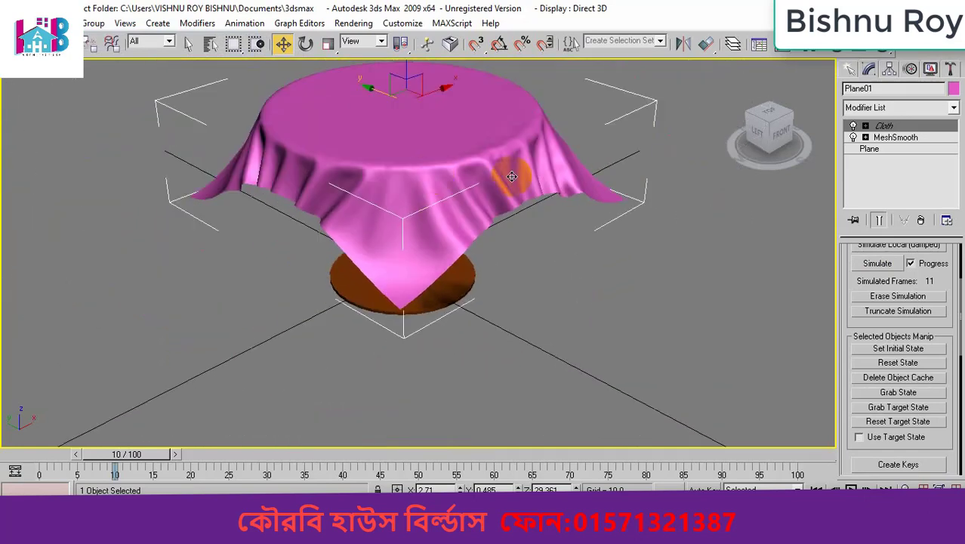
{"action": "mouse_move", "coordinate": [763, 139]}
{"action": "left_mouse_down"}
{"action": "mouse_move", "coordinate": [758, 82]}
{"action": "mouse_move", "coordinate": [753, 146]}
{"action": "left_mouse_up"}
{"action": "middle_click_drag", "start_coordinate": [455, 153], "coordinate": [483, 244]}
{"action": "scroll", "coordinate": [467, 223], "scroll_direction": "up", "scroll_amount": 3}
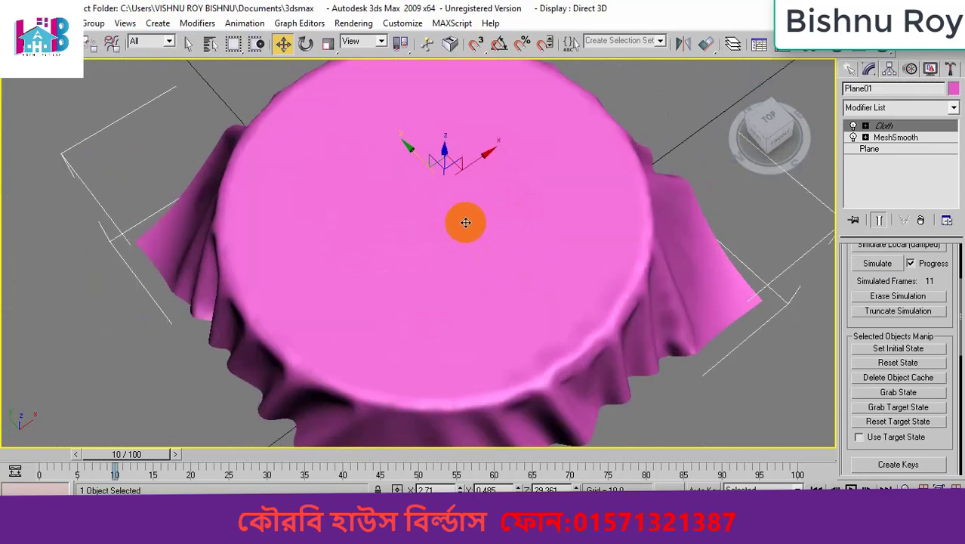
{"action": "left_click_drag", "start_coordinate": [764, 128], "coordinate": [761, 94]}
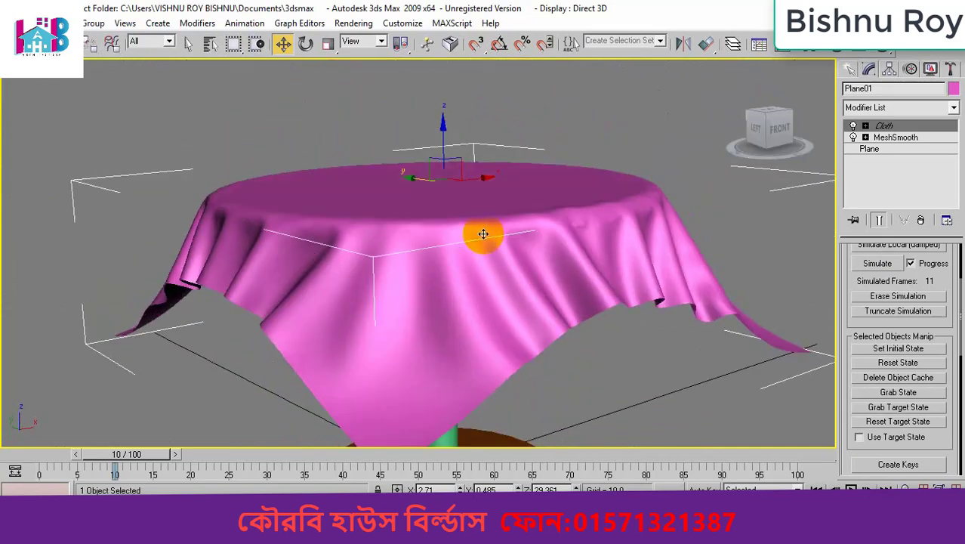
Examine the whole table with its draped cloth from a distance and from a higher angle
{"action": "scroll", "coordinate": [482, 233], "scroll_direction": "down", "scroll_amount": 4}
{"action": "middle_click_drag", "start_coordinate": [483, 233], "coordinate": [477, 200]}
{"action": "scroll", "coordinate": [459, 225], "scroll_direction": "up", "scroll_amount": 3}
{"action": "scroll", "coordinate": [442, 222], "scroll_direction": "down", "scroll_amount": 3}
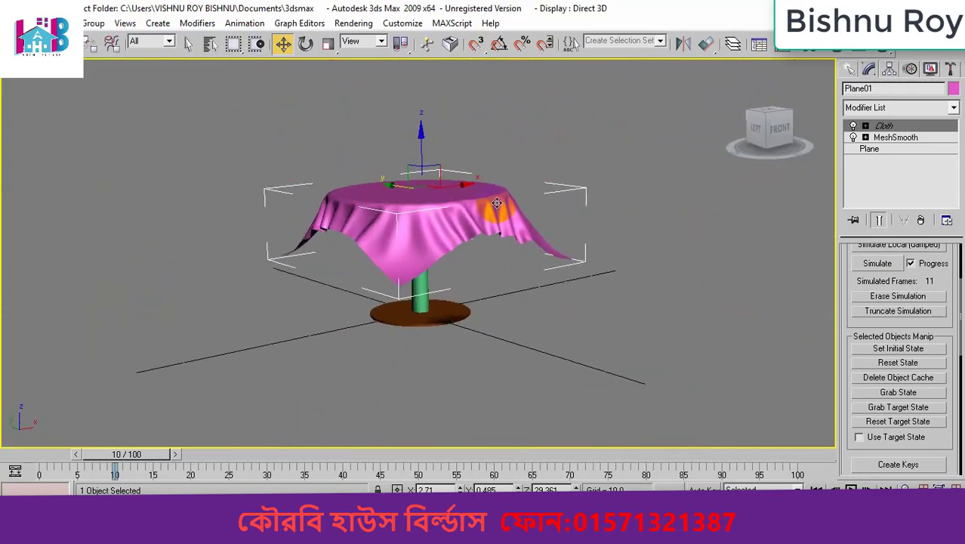
{"action": "left_click_drag", "start_coordinate": [757, 118], "coordinate": [758, 131]}
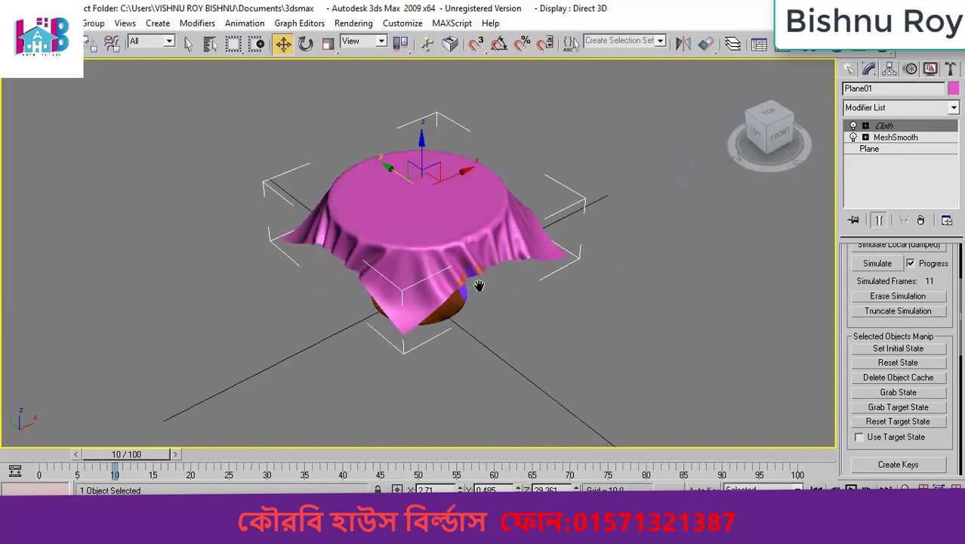
{"action": "middle_click_drag", "start_coordinate": [478, 284], "coordinate": [497, 279]}
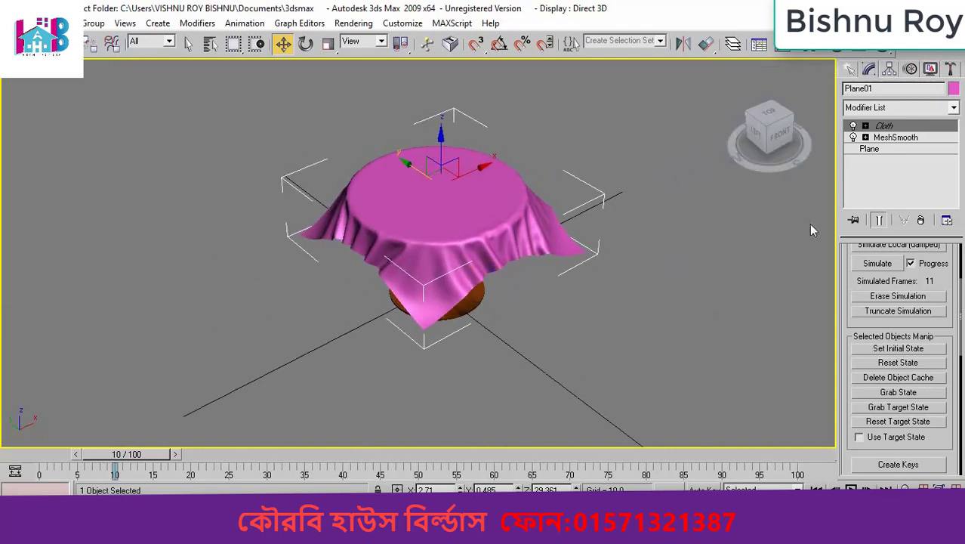
Look through the Compound Objects and Particle Systems geometry categories and return to Extended Primitives
{"action": "left_click", "coordinate": [849, 69]}
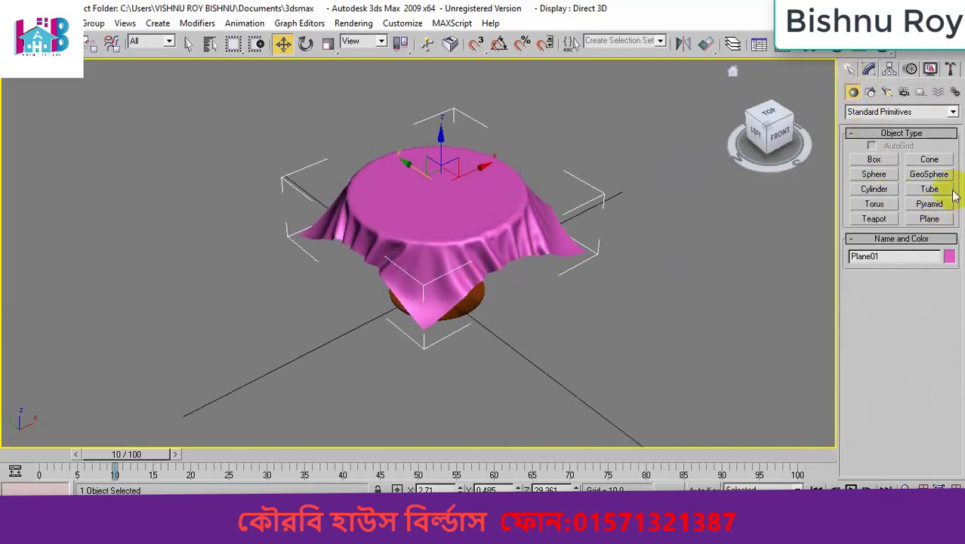
{"action": "left_click", "coordinate": [874, 218]}
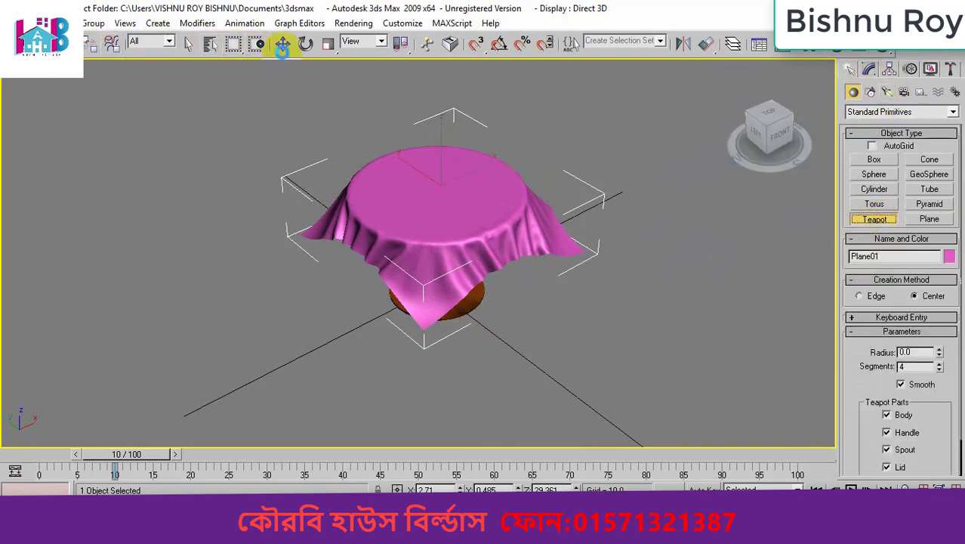
{"action": "left_click", "coordinate": [286, 46]}
{"action": "left_click", "coordinate": [903, 112]}
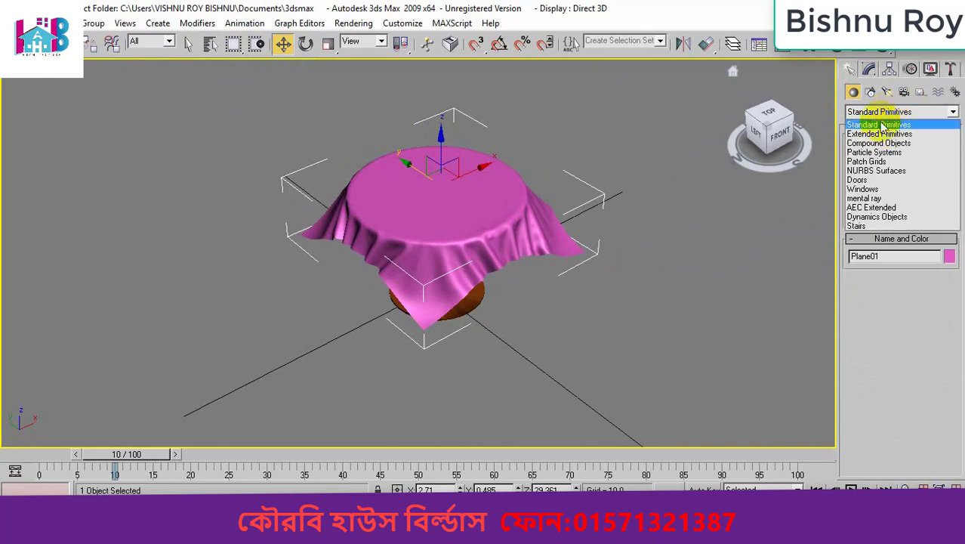
{"action": "left_click", "coordinate": [878, 143]}
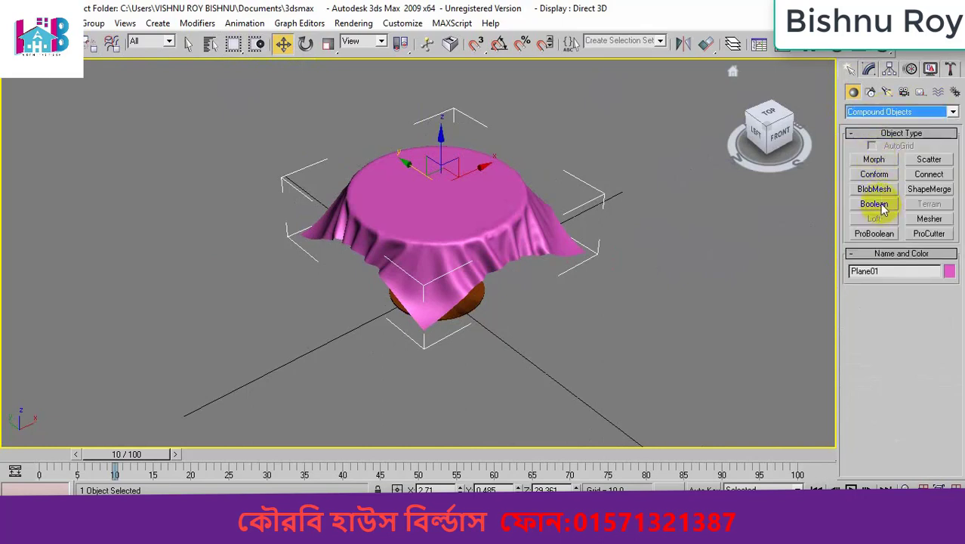
{"action": "left_click", "coordinate": [863, 111]}
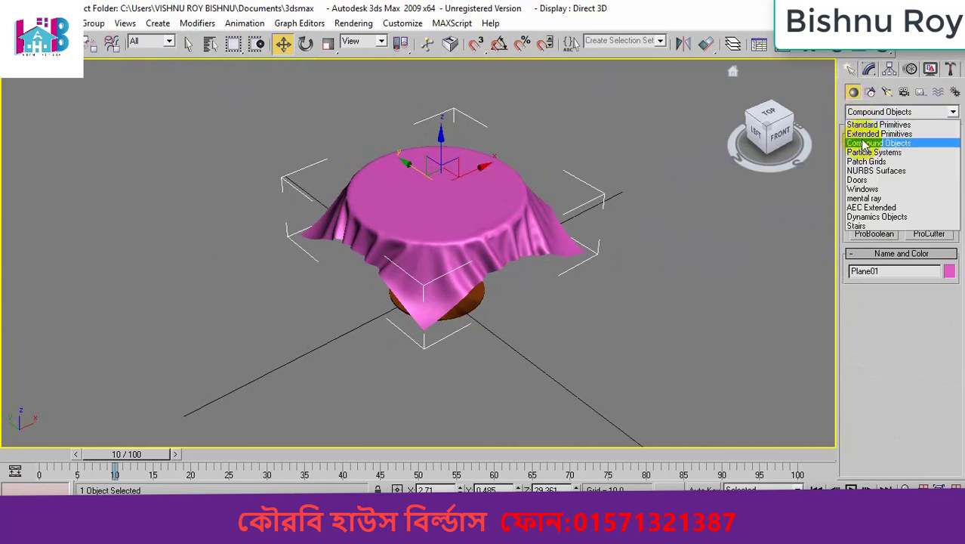
{"action": "left_click", "coordinate": [863, 133]}
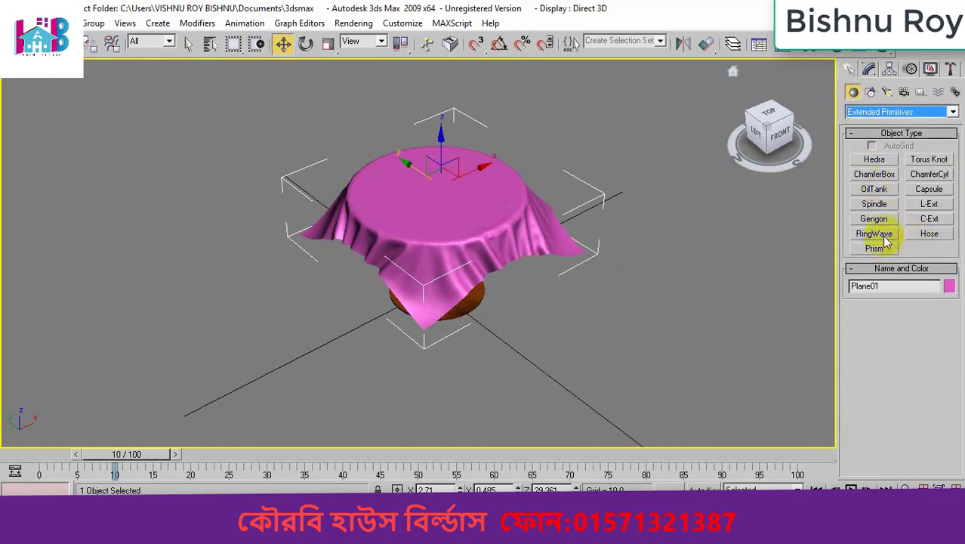
{"action": "left_click", "coordinate": [853, 92]}
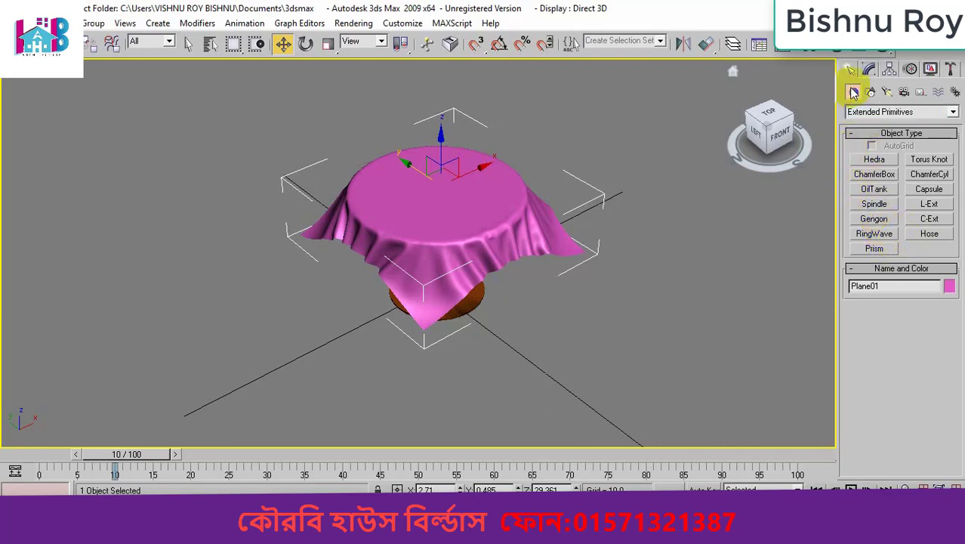
{"action": "left_click", "coordinate": [861, 112]}
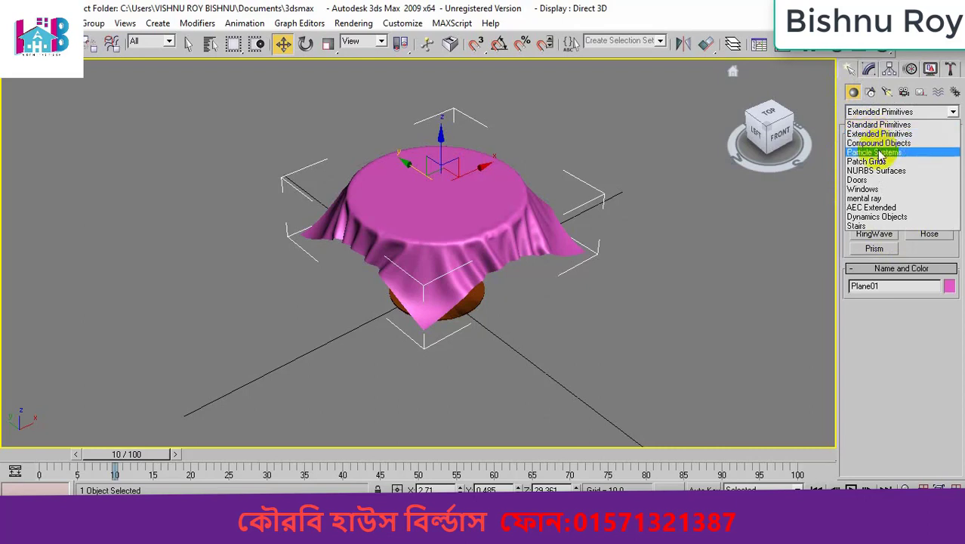
{"action": "left_click", "coordinate": [876, 152]}
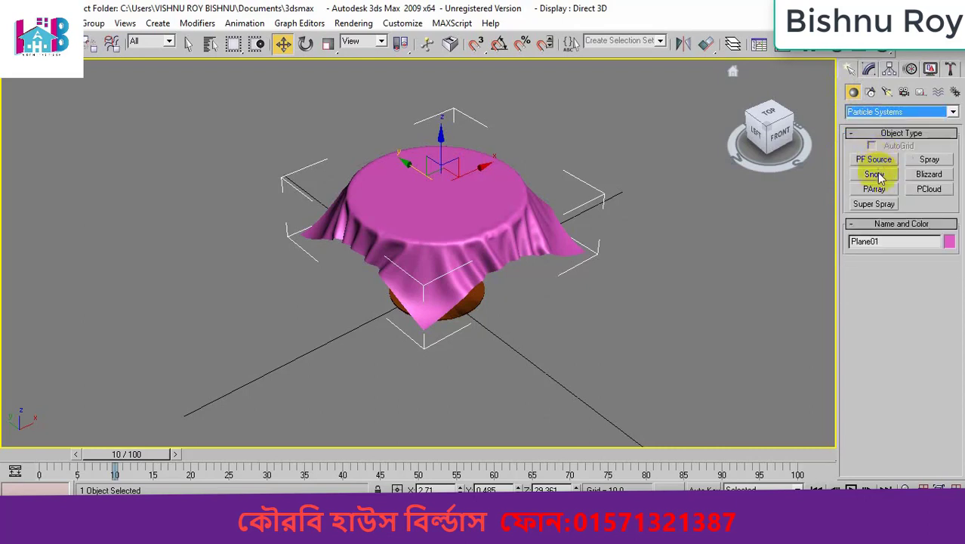
{"action": "left_click", "coordinate": [865, 113]}
{"action": "left_click", "coordinate": [870, 143]}
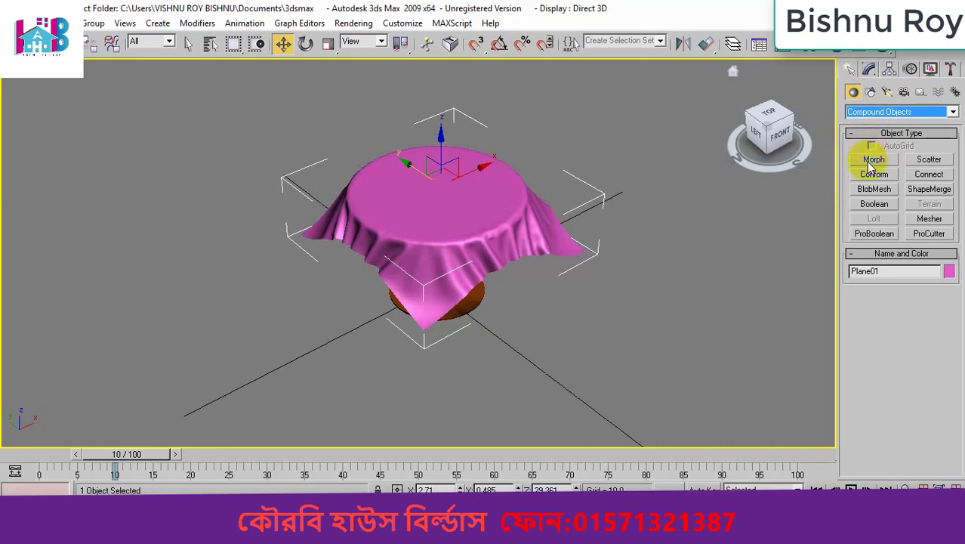
{"action": "left_click", "coordinate": [861, 113]}
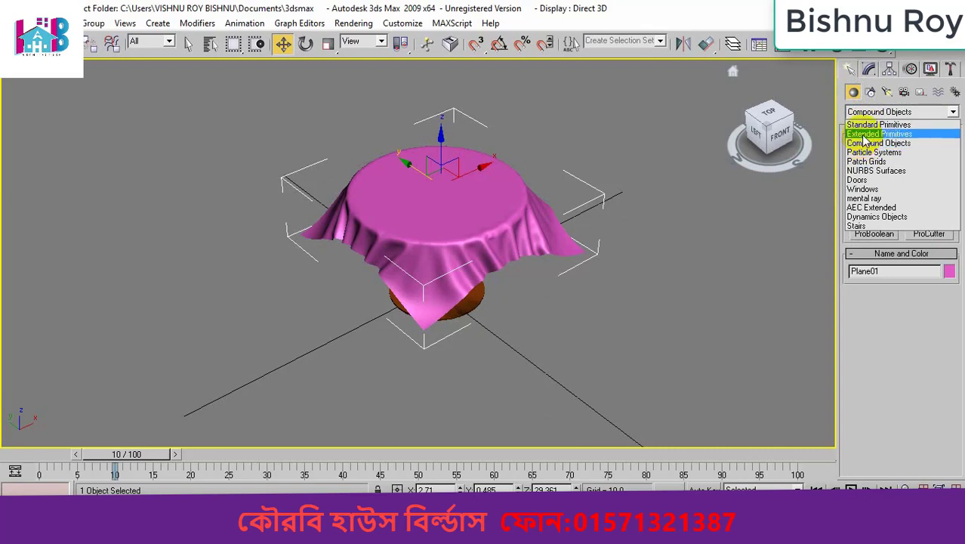
{"action": "left_click", "coordinate": [865, 134]}
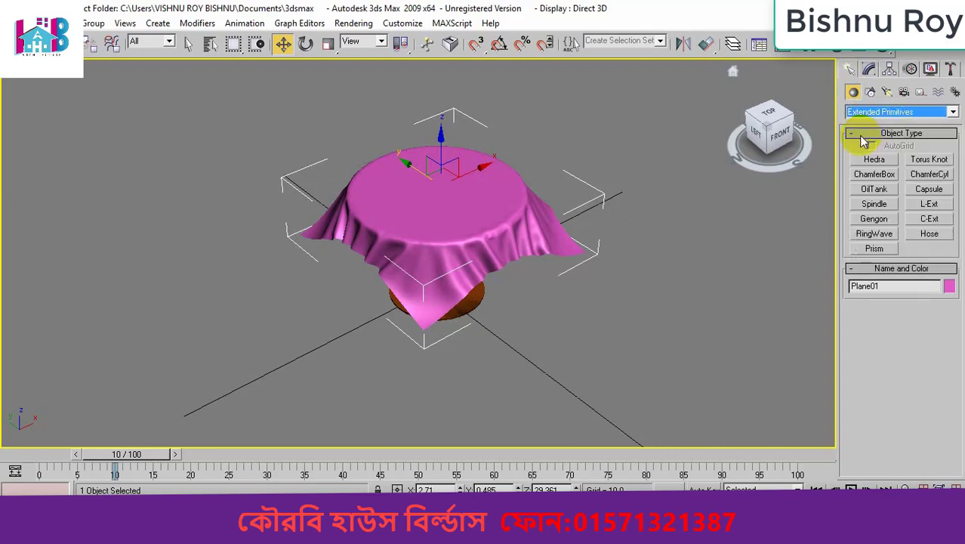
Try placing a small Hose primitive on the floor beside the table and delete it
{"action": "left_click", "coordinate": [930, 234]}
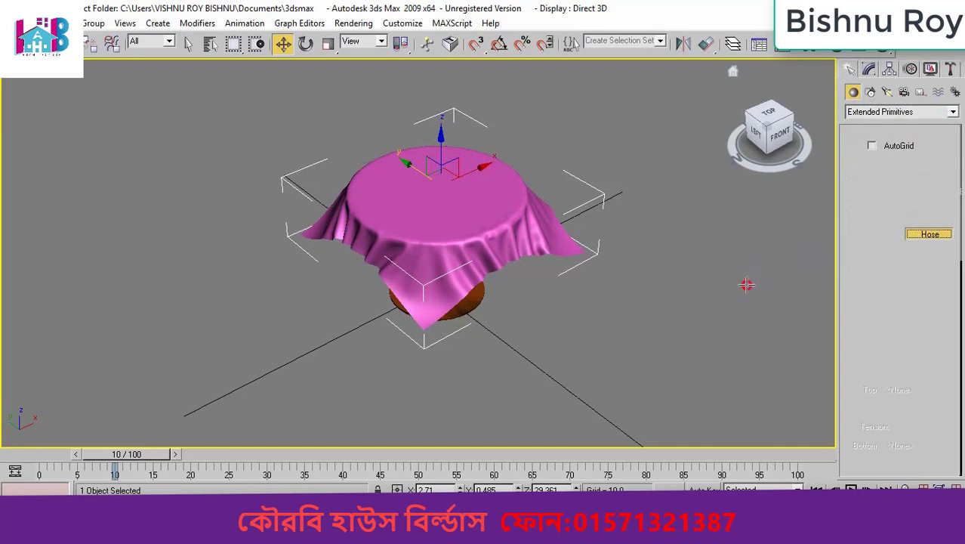
{"action": "left_click_drag", "start_coordinate": [747, 284], "coordinate": [779, 279]}
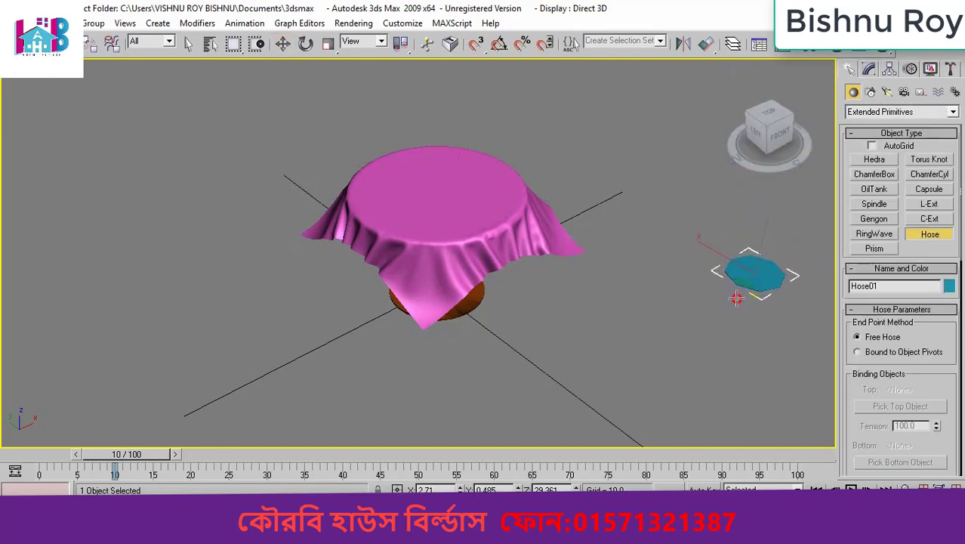
{"action": "left_click", "coordinate": [751, 276]}
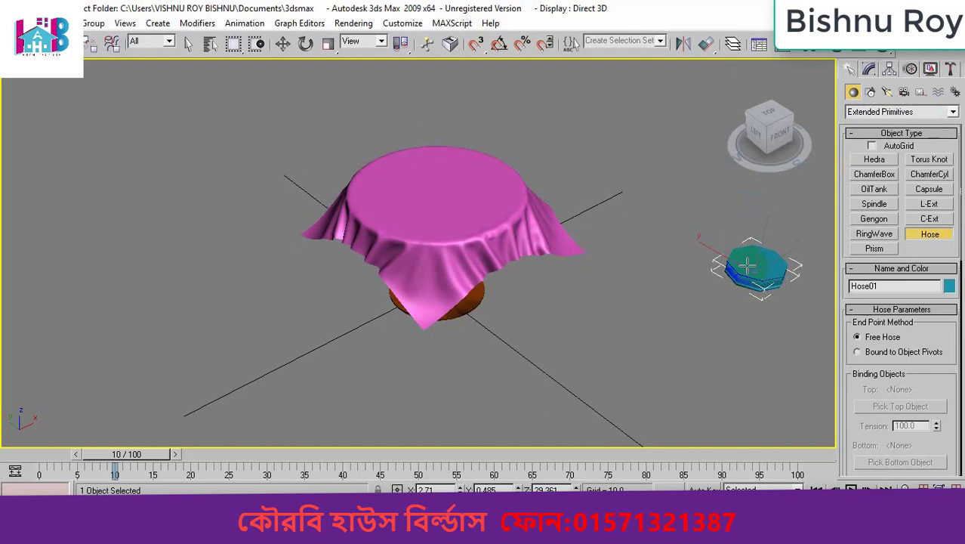
{"action": "key", "text": "Delete"}
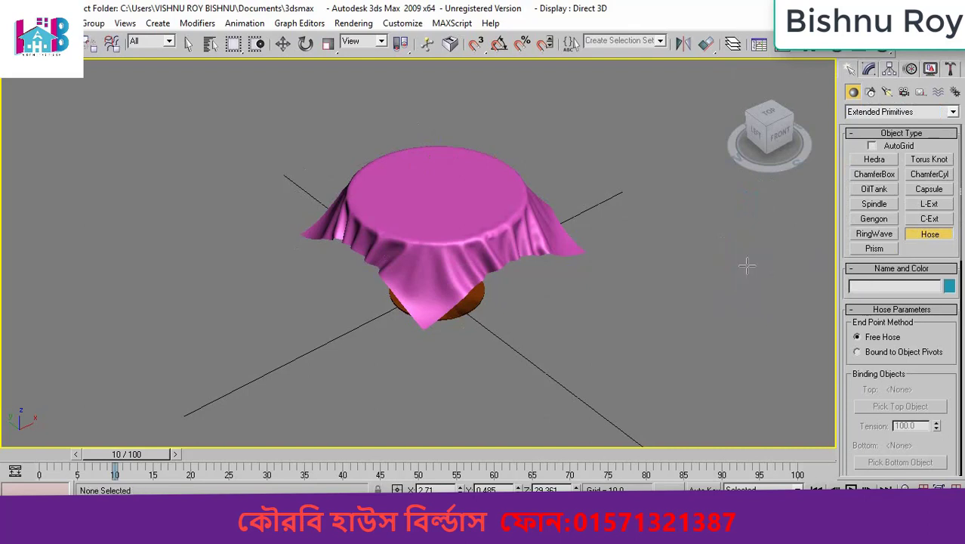
Create a RingWave on the floor beside the table with a radius of about 13.1 and a ring width of about 5
{"action": "left_click", "coordinate": [875, 234]}
{"action": "left_click", "coordinate": [704, 314]}
{"action": "left_click_drag", "start_coordinate": [705, 317], "coordinate": [696, 340]}
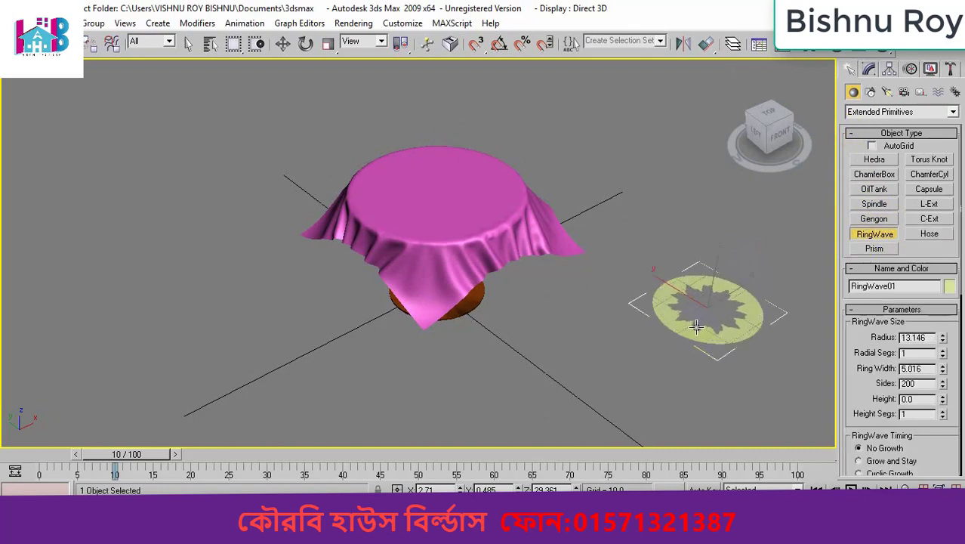
Raise the RingWave to the top surface of the tablecloth and align it over the table's middle in the Front view
{"action": "left_click", "coordinate": [283, 43]}
{"action": "left_click_drag", "start_coordinate": [662, 282], "coordinate": [416, 169]}
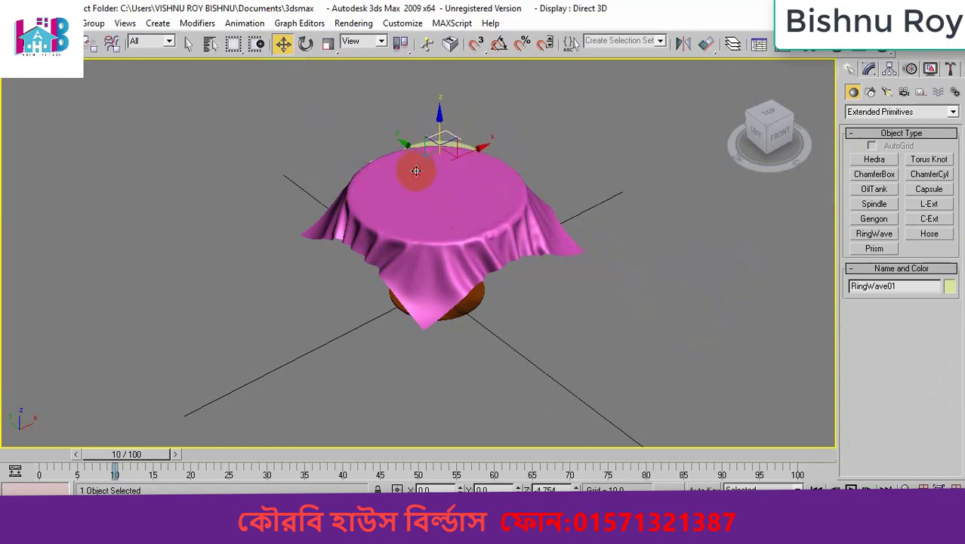
{"action": "key", "text": "alt+w"}
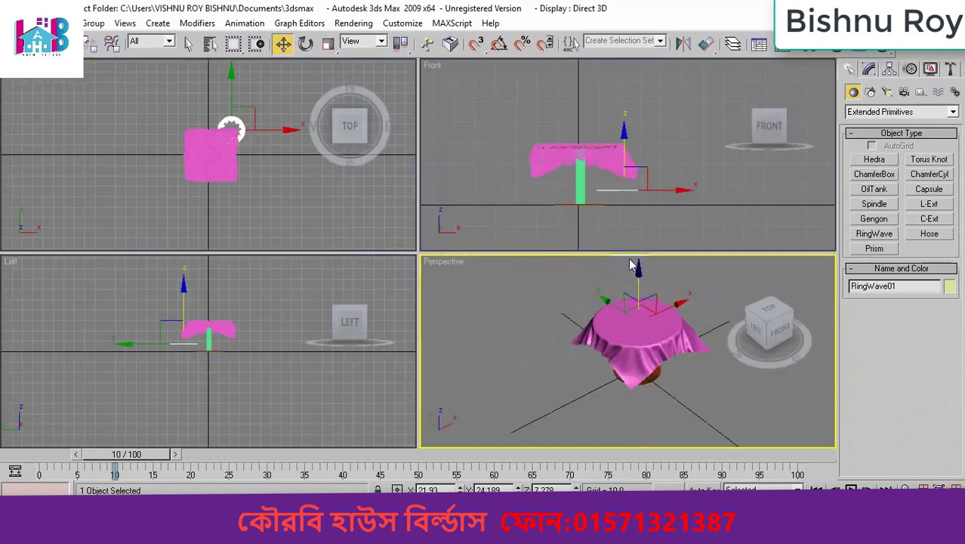
{"action": "left_click", "coordinate": [636, 231]}
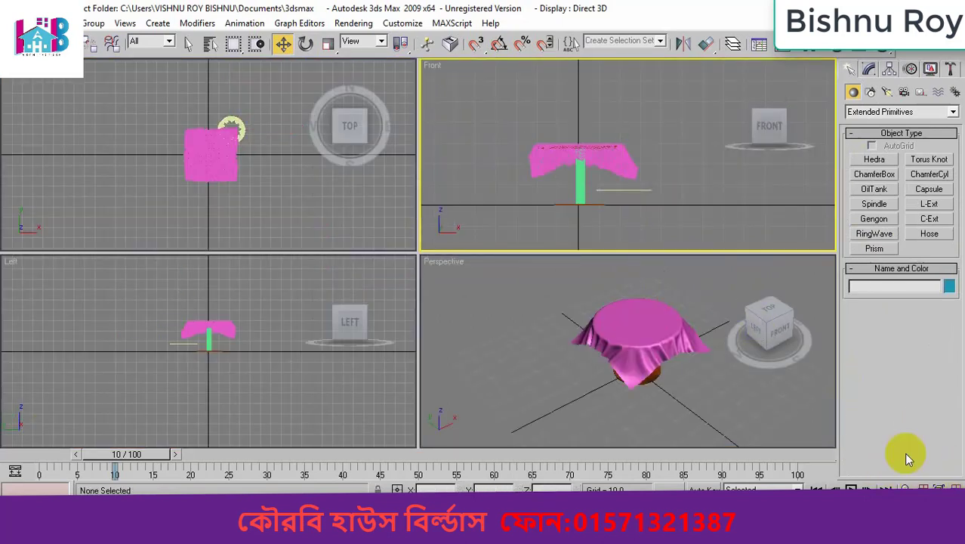
{"action": "key", "text": "alt+w"}
{"action": "scroll", "coordinate": [549, 252], "scroll_direction": "up", "scroll_amount": 3}
{"action": "left_click", "coordinate": [535, 297]}
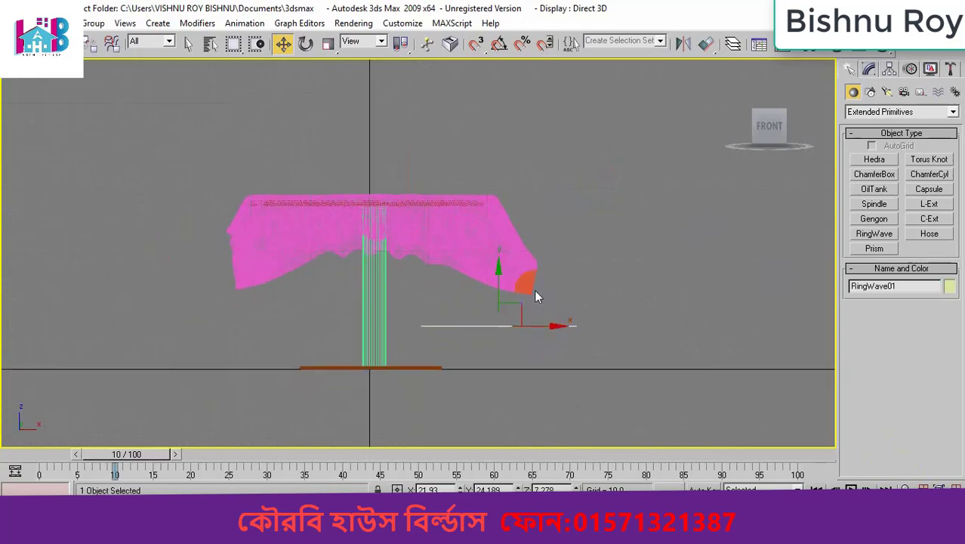
{"action": "left_click_drag", "start_coordinate": [535, 297], "coordinate": [421, 142]}
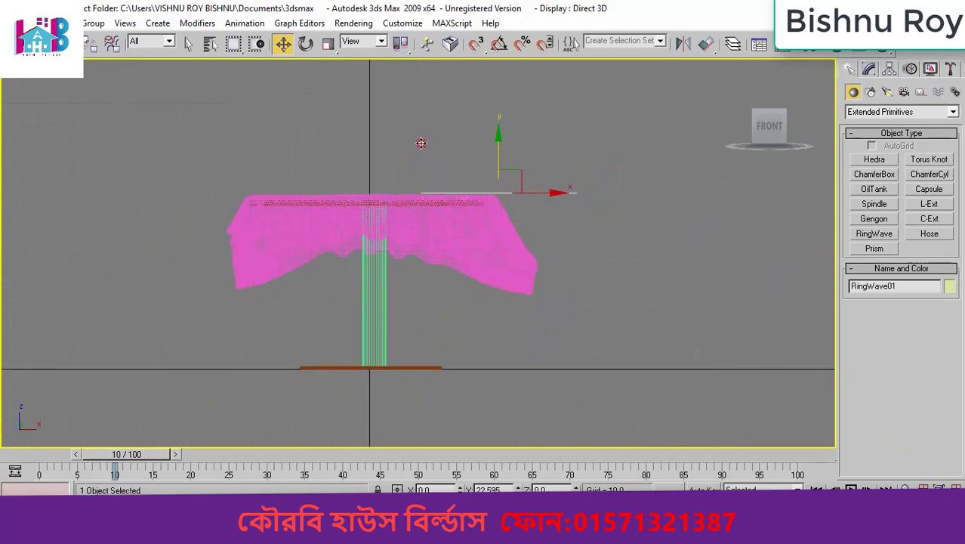
{"action": "left_click_drag", "start_coordinate": [556, 192], "coordinate": [435, 200]}
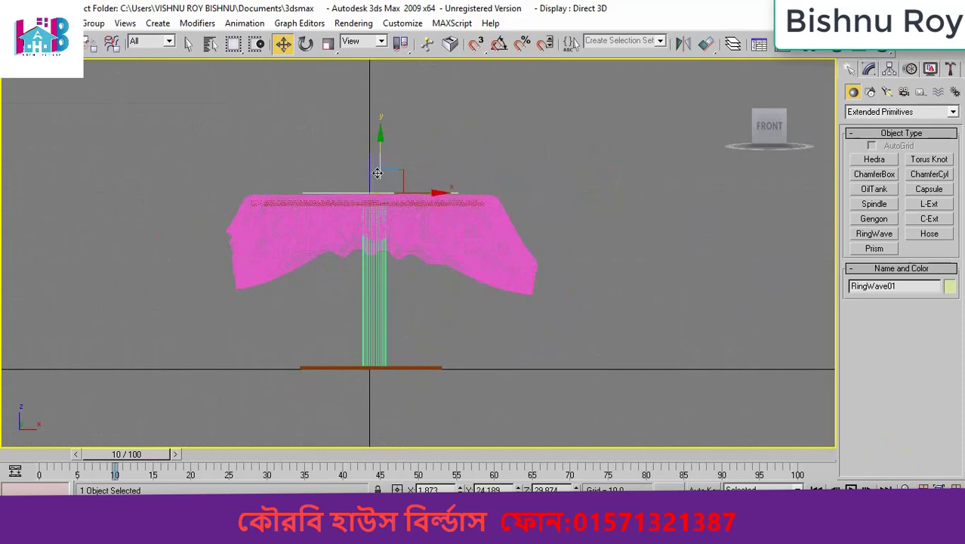
{"action": "left_click_drag", "start_coordinate": [374, 171], "coordinate": [392, 171]}
{"action": "left_click", "coordinate": [695, 277]}
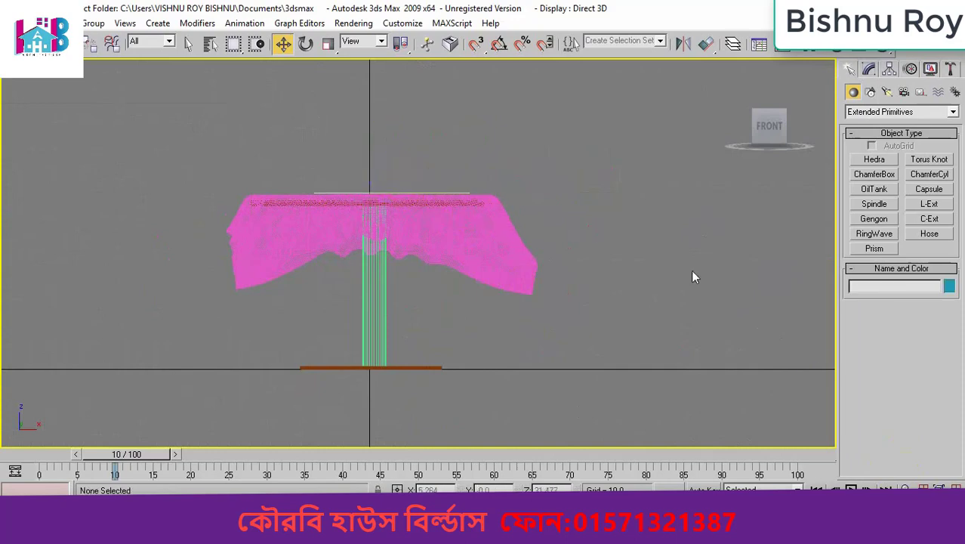
Slide the RingWave along the table's depth in the Left view so it sits over the tabletop's centre
{"action": "key", "text": "alt+w"}
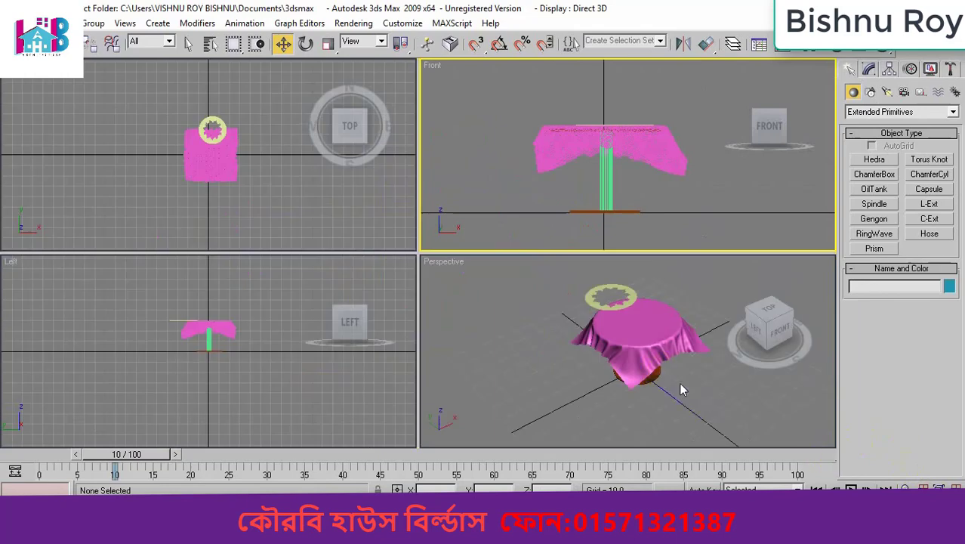
{"action": "right_click", "coordinate": [620, 305]}
{"action": "left_click", "coordinate": [621, 302]}
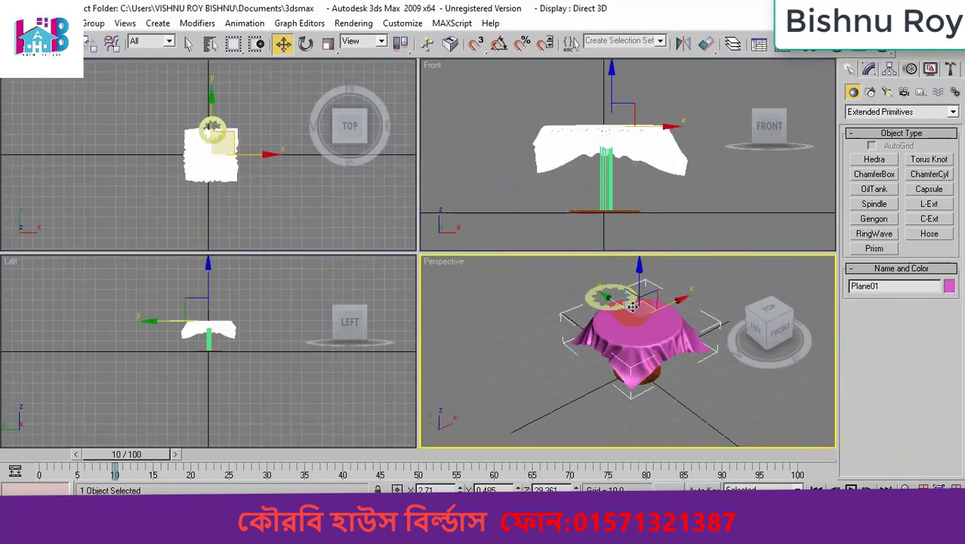
{"action": "left_click_drag", "start_coordinate": [623, 306], "coordinate": [631, 305]}
{"action": "key", "text": "ctrl+d"}
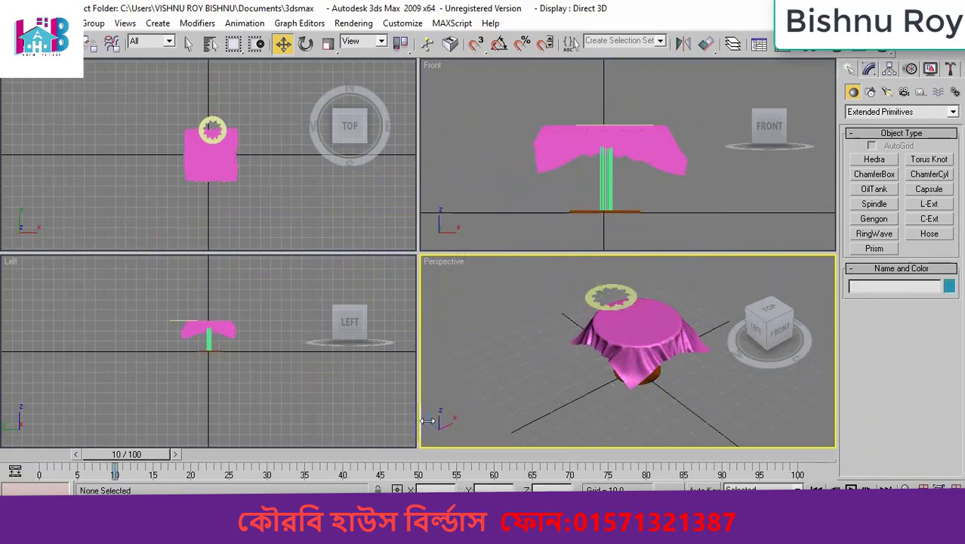
{"action": "left_click", "coordinate": [172, 330]}
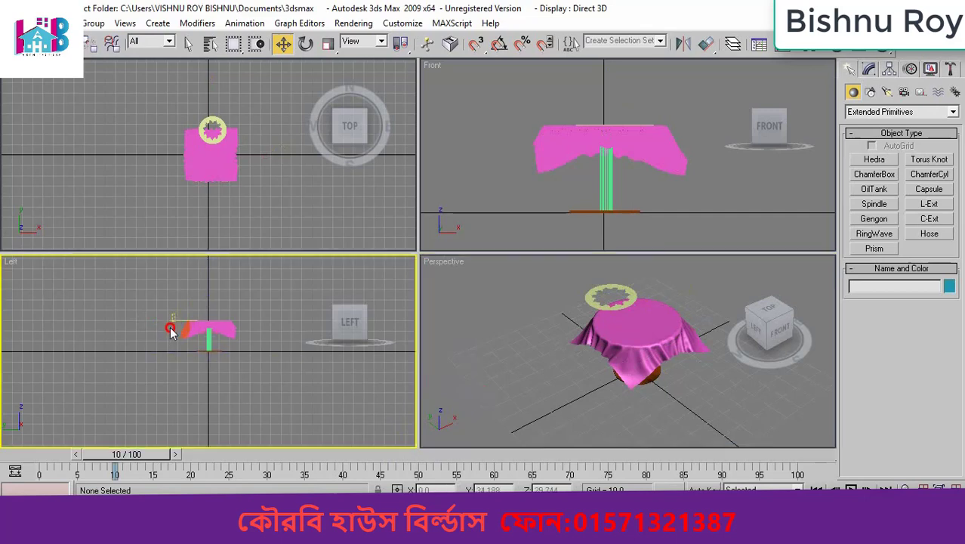
{"action": "left_click", "coordinate": [177, 332]}
{"action": "left_click_drag", "start_coordinate": [244, 329], "coordinate": [264, 323]}
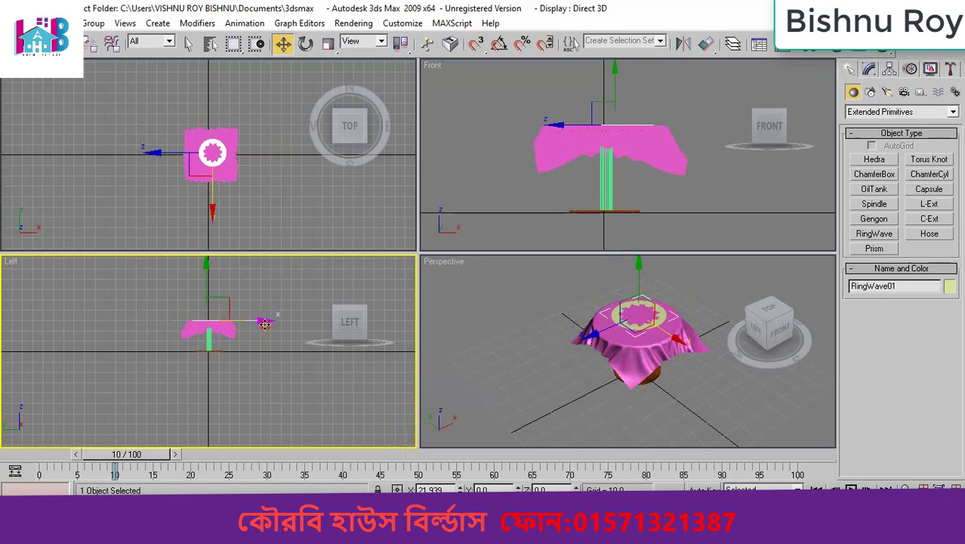
Nudge the RingWave sideways to X about 2.4 and lift it about 0.84 above the tablecloth
{"action": "left_click", "coordinate": [211, 206]}
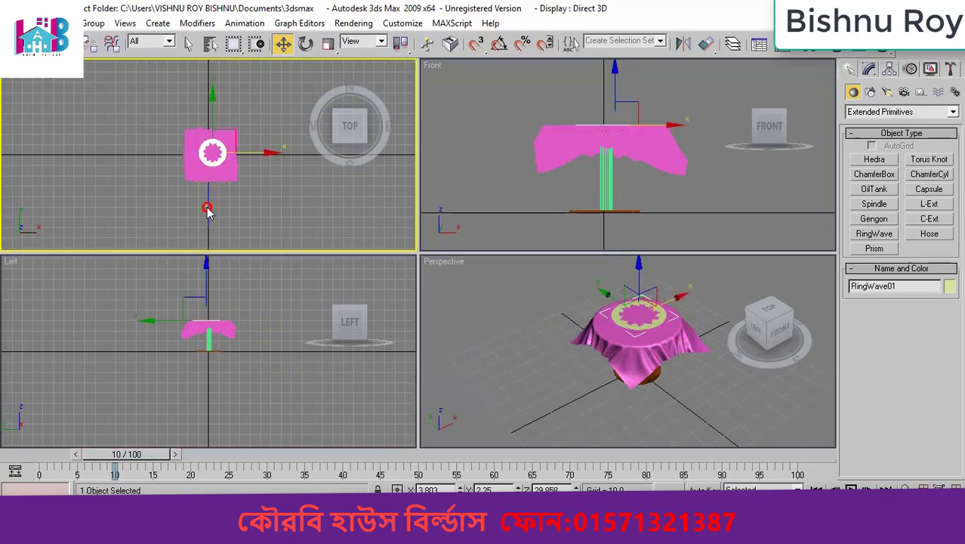
{"action": "left_click", "coordinate": [278, 147]}
{"action": "left_click", "coordinate": [215, 156]}
{"action": "left_click_drag", "start_coordinate": [270, 153], "coordinate": [274, 162]}
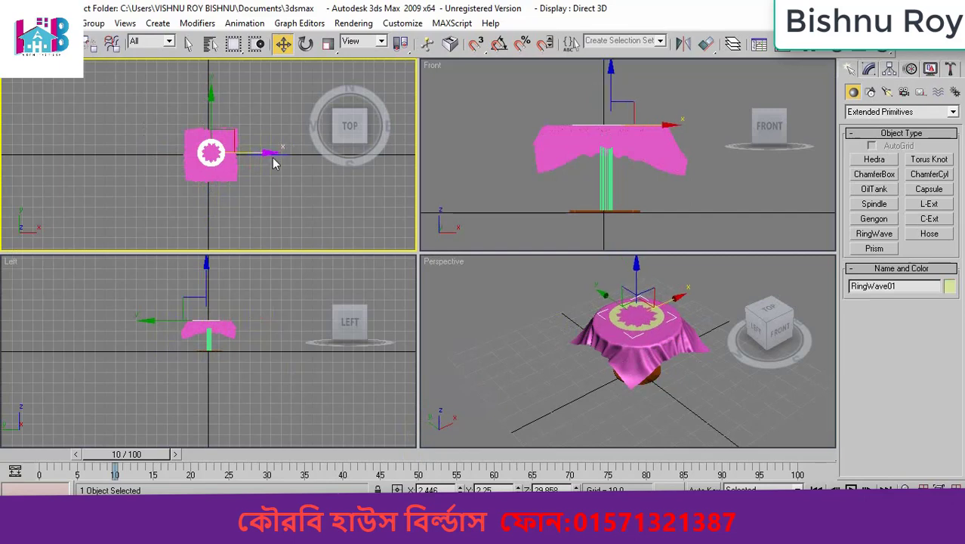
{"action": "left_click", "coordinate": [635, 263]}
{"action": "left_click_drag", "start_coordinate": [636, 266], "coordinate": [626, 266]}
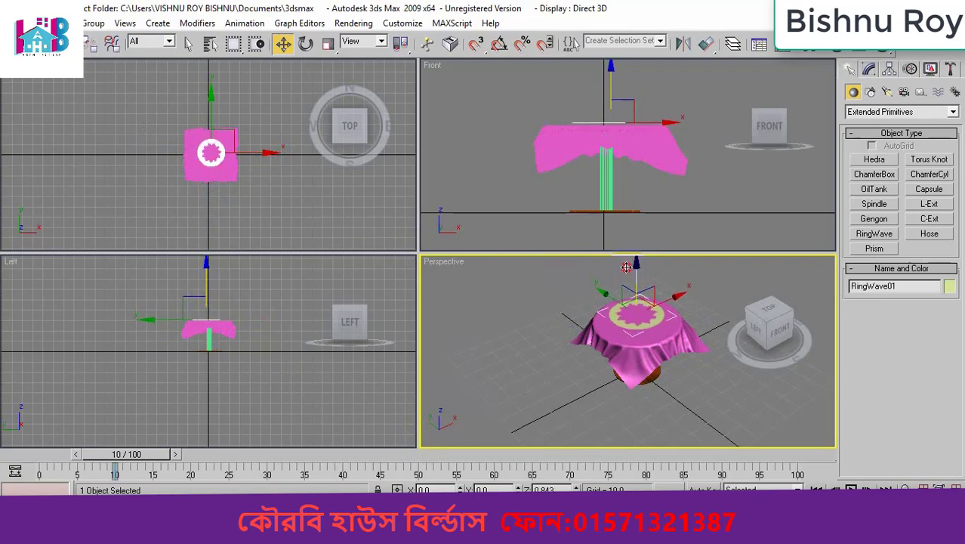
Shift the RingWave across the tablecloth in an enlarged Perspective view so it sits centred on the tabletop
{"action": "left_click", "coordinate": [777, 383]}
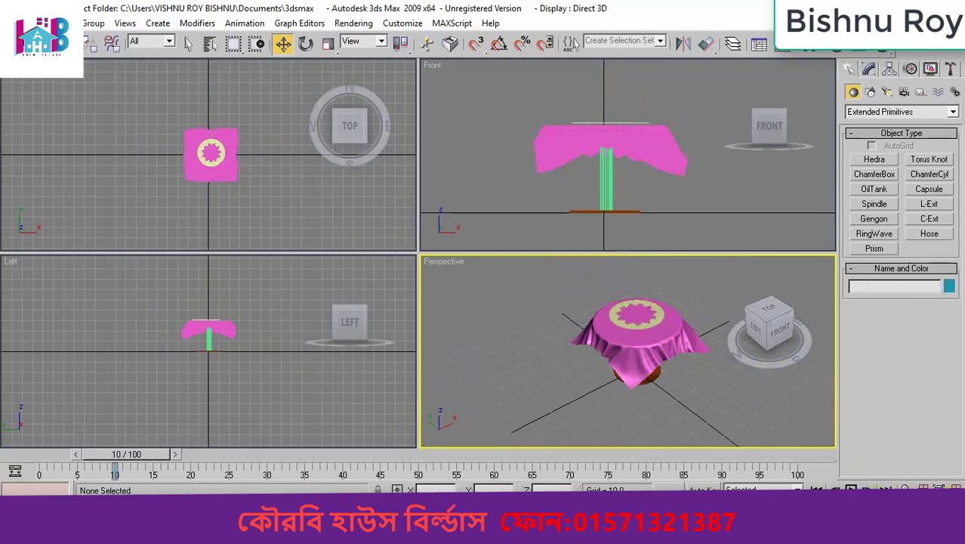
{"action": "left_click", "coordinate": [955, 507]}
{"action": "middle_click_drag", "start_coordinate": [582, 308], "coordinate": [603, 333]}
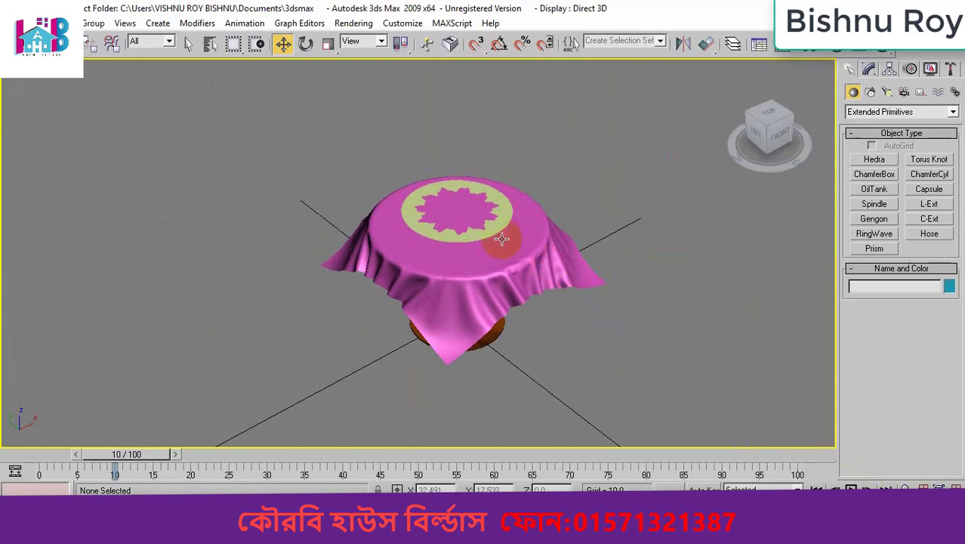
{"action": "left_click", "coordinate": [492, 231]}
{"action": "left_click_drag", "start_coordinate": [476, 198], "coordinate": [438, 199]}
{"action": "left_click", "coordinate": [597, 334]}
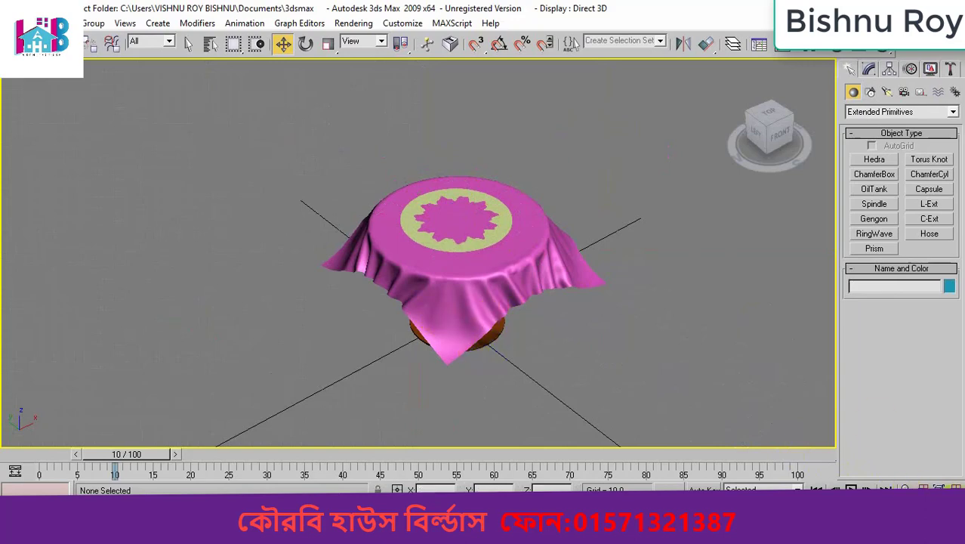
Draw a Line spline of a chair's side profile beside the table in the Front view, with slanted back, floor base, front leg and seat
{"action": "key", "text": "alt+w"}
{"action": "left_click", "coordinate": [495, 221]}
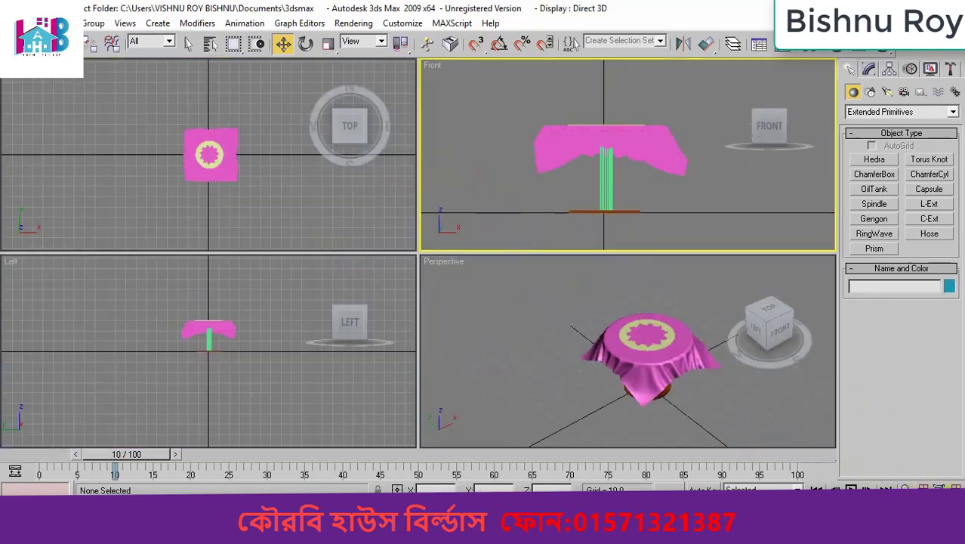
{"action": "key", "text": "alt+w"}
{"action": "middle_click_drag", "start_coordinate": [539, 390], "coordinate": [638, 433]}
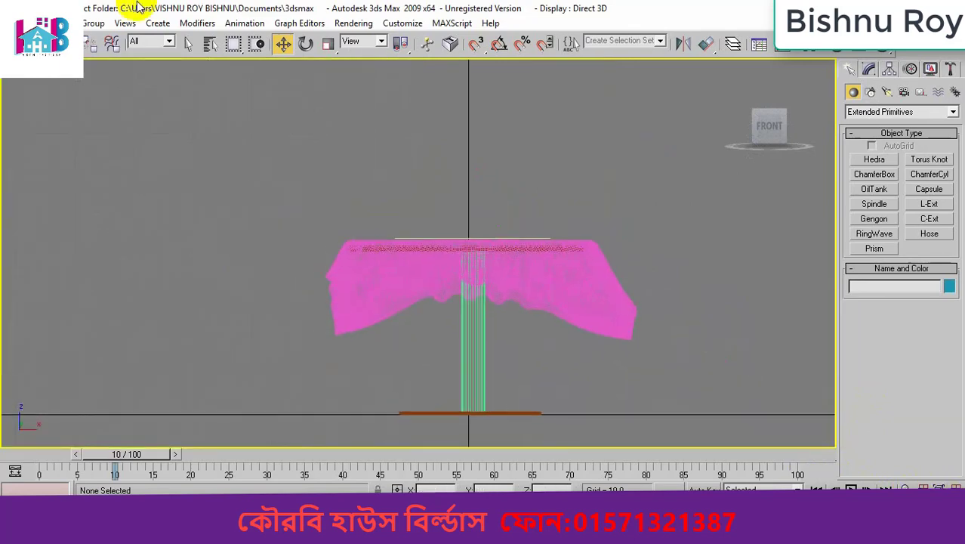
{"action": "scroll", "coordinate": [284, 231], "scroll_direction": "down", "scroll_amount": 3}
{"action": "middle_click_drag", "start_coordinate": [330, 247], "coordinate": [373, 226]}
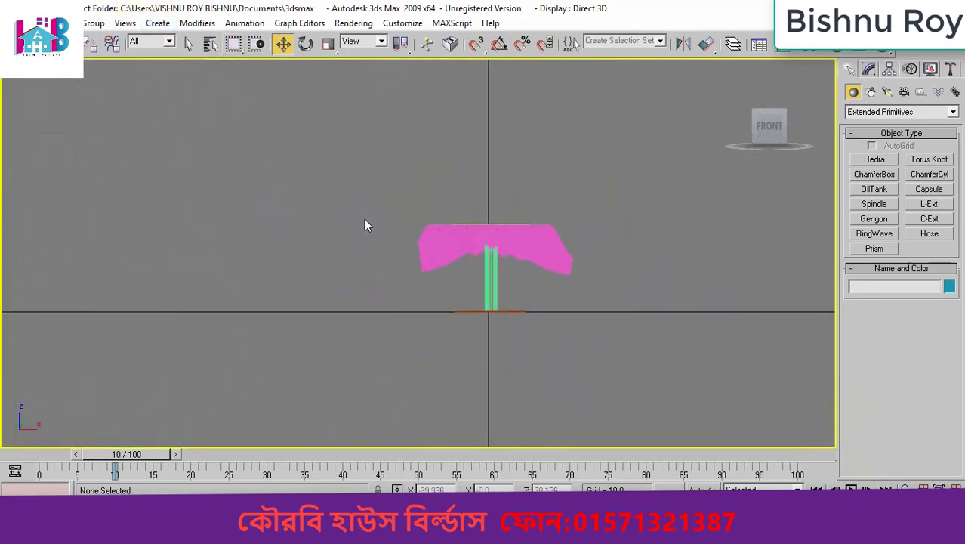
{"action": "left_click", "coordinate": [862, 113]}
{"action": "scroll", "coordinate": [862, 120], "scroll_direction": "up", "scroll_amount": 3}
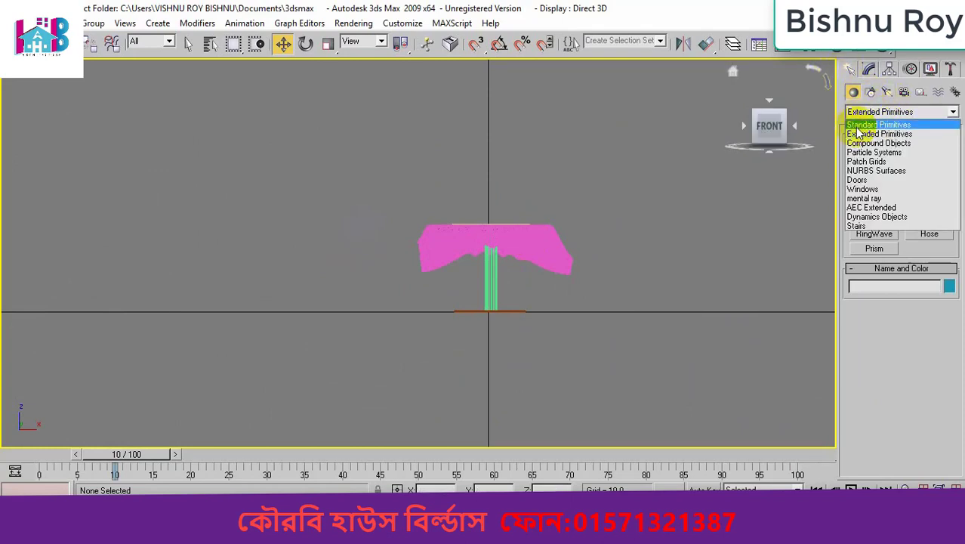
{"action": "left_click", "coordinate": [853, 123]}
{"action": "left_click", "coordinate": [870, 92]}
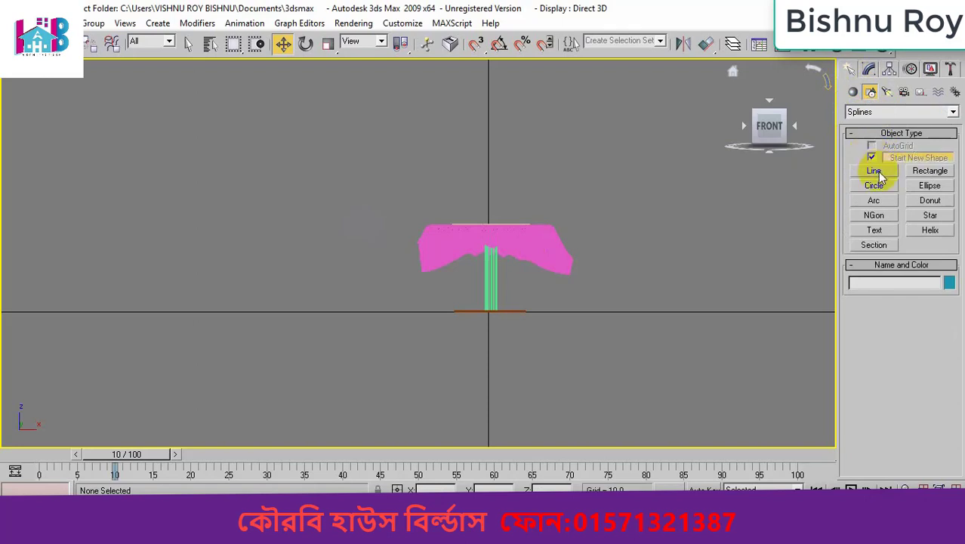
{"action": "left_click", "coordinate": [874, 171]}
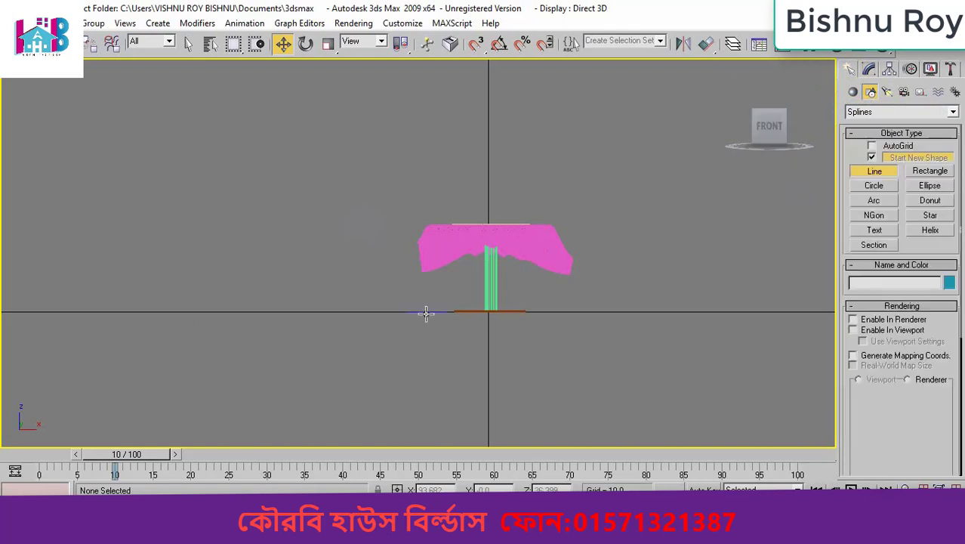
{"action": "left_click", "coordinate": [230, 130]}
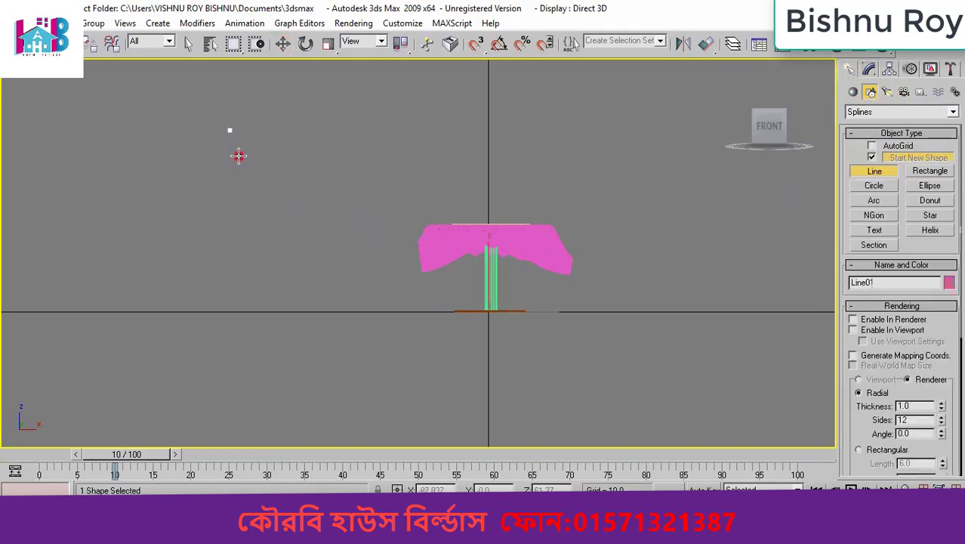
{"action": "left_click", "coordinate": [275, 311]}
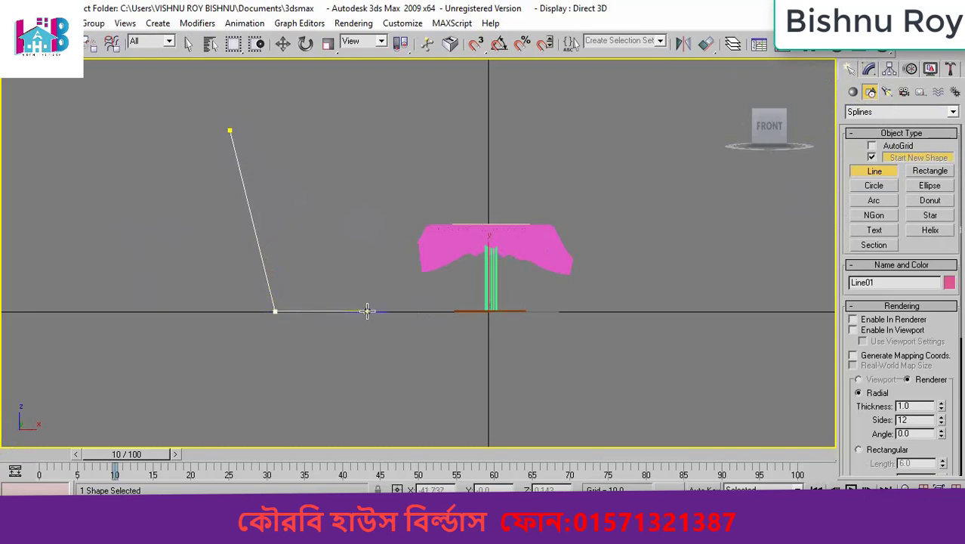
{"action": "left_click", "coordinate": [381, 311]}
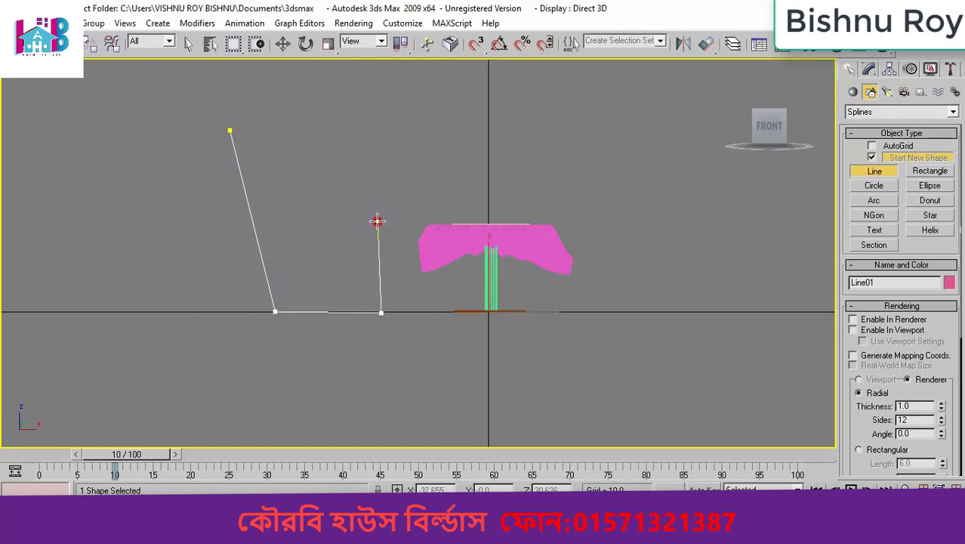
{"action": "left_click", "coordinate": [251, 220]}
{"action": "right_click", "coordinate": [250, 244]}
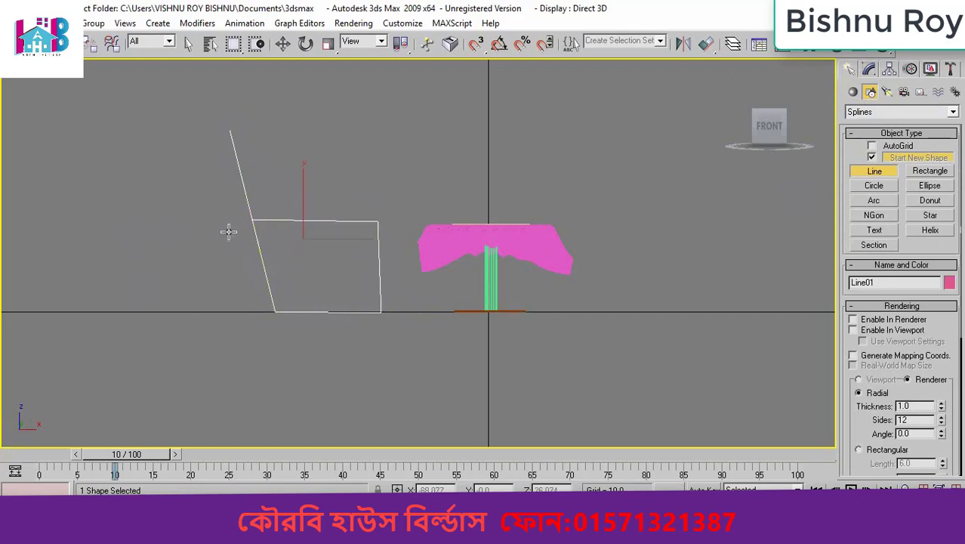
{"action": "left_click", "coordinate": [283, 44]}
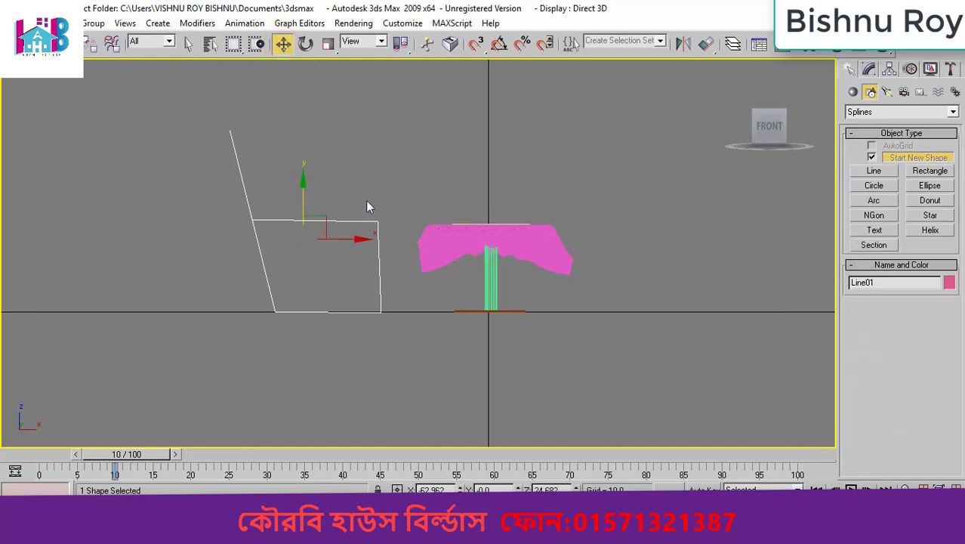
Set the chair profile line's radial rendering sides to 6
{"action": "left_click", "coordinate": [869, 70]}
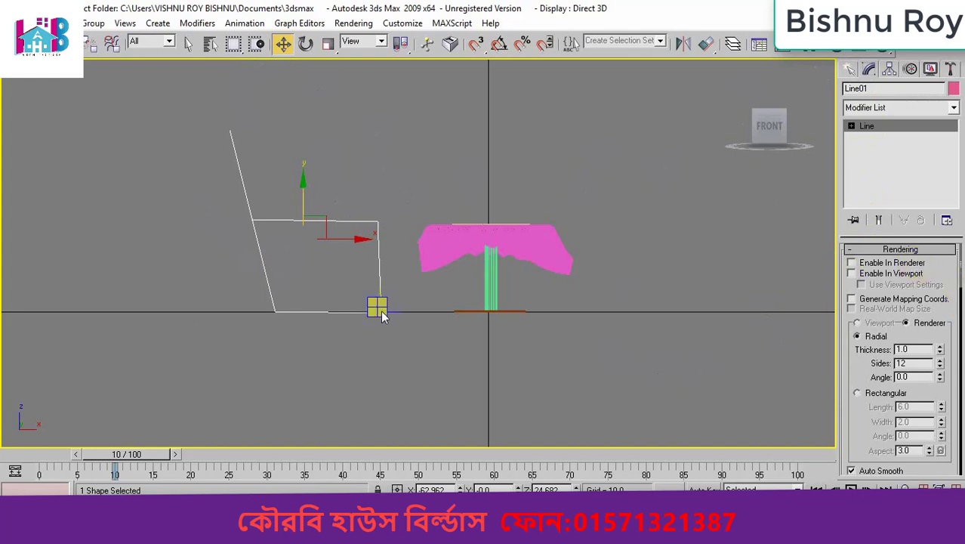
{"action": "right_click", "coordinate": [379, 369]}
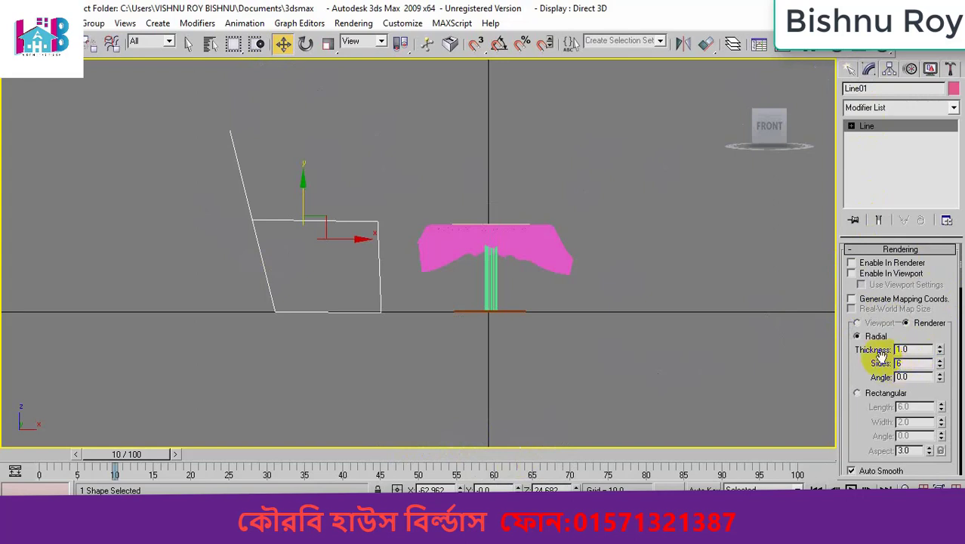
{"action": "scroll", "coordinate": [868, 278], "scroll_direction": "up", "scroll_amount": 1}
{"action": "scroll", "coordinate": [868, 280], "scroll_direction": "down", "scroll_amount": 1}
{"action": "scroll", "coordinate": [868, 282], "scroll_direction": "up", "scroll_amount": 1}
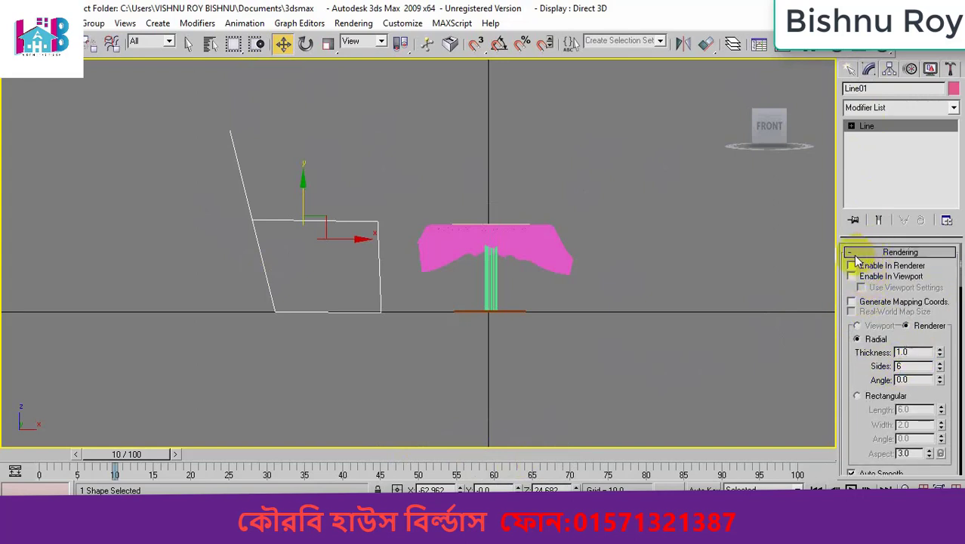
Fillet the vertex where the chair profile's slanted back meets the floor to form a wide curve
{"action": "left_click", "coordinate": [847, 254]}
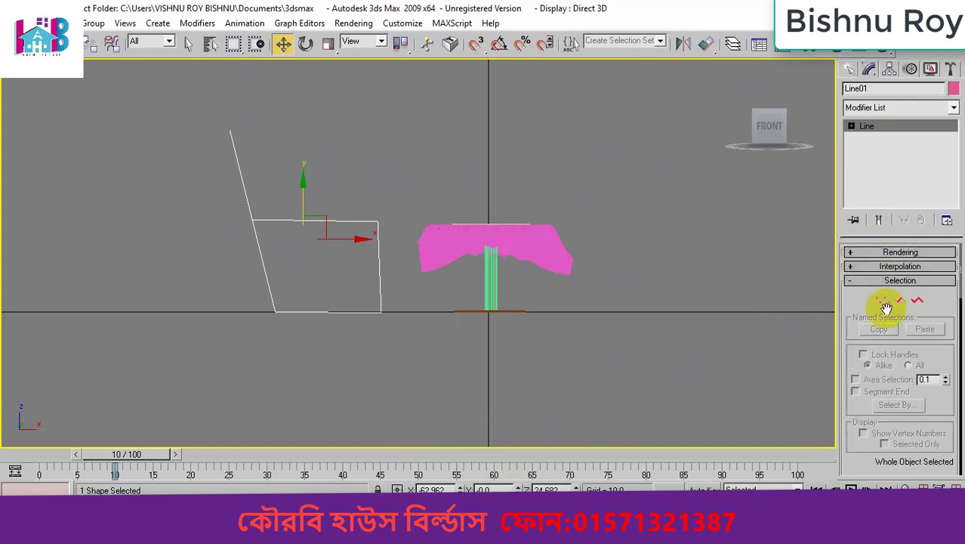
{"action": "scroll", "coordinate": [882, 298], "scroll_direction": "down", "scroll_amount": 2}
{"action": "scroll", "coordinate": [886, 298], "scroll_direction": "up", "scroll_amount": 1}
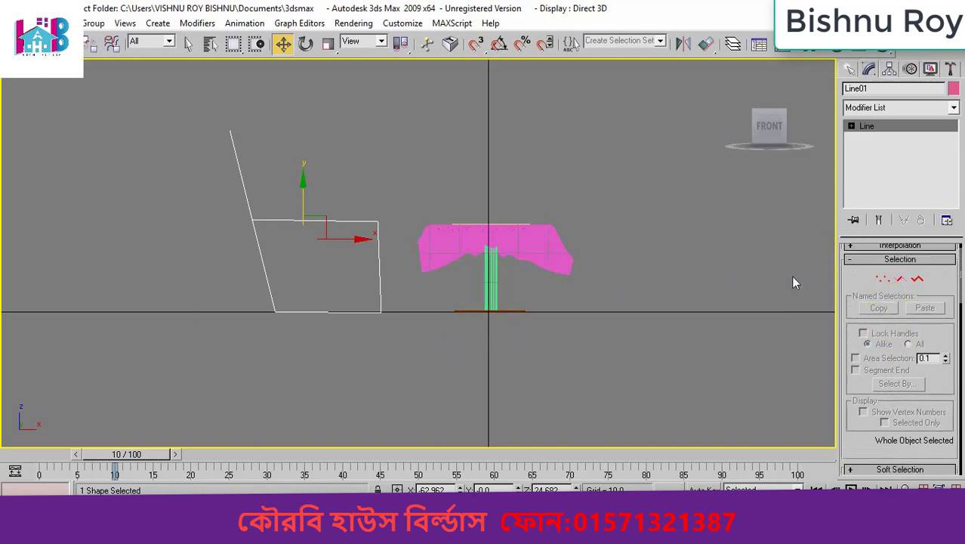
{"action": "left_click", "coordinate": [880, 279]}
{"action": "scroll", "coordinate": [884, 384], "scroll_direction": "down", "scroll_amount": 3}
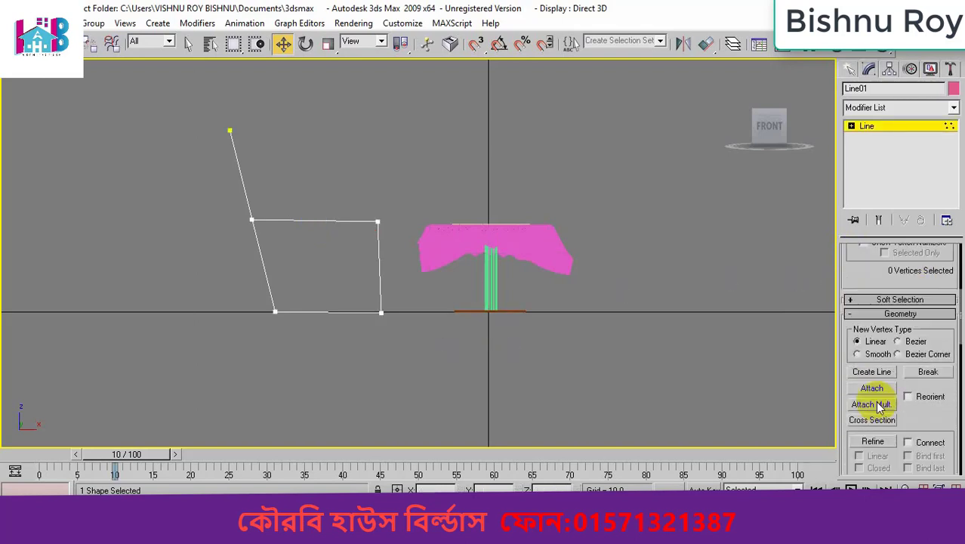
{"action": "scroll", "coordinate": [880, 404], "scroll_direction": "down", "scroll_amount": 5}
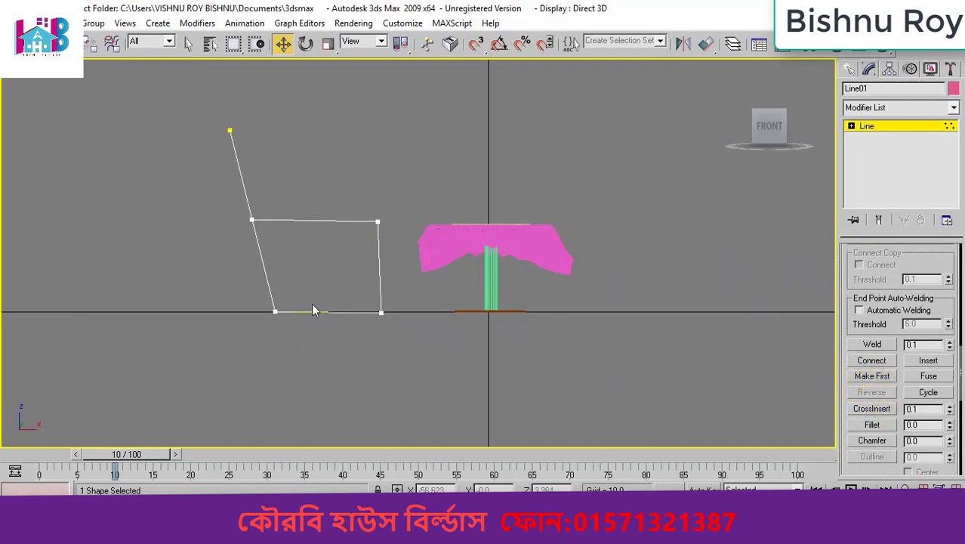
{"action": "left_click", "coordinate": [275, 311]}
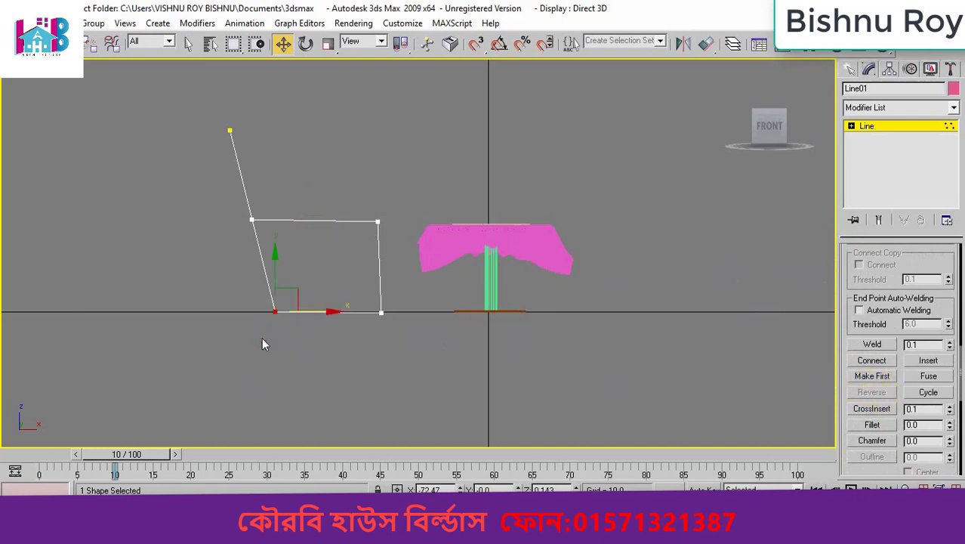
{"action": "left_click", "coordinate": [878, 425]}
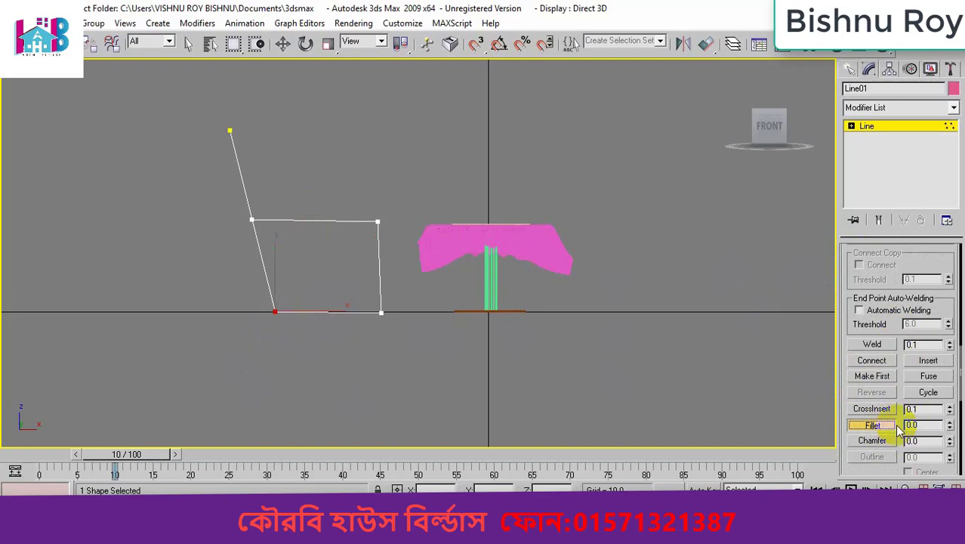
{"action": "left_click", "coordinate": [950, 426]}
{"action": "left_click_drag", "start_coordinate": [951, 421], "coordinate": [941, 400]}
Fillet the vertices at the foot of the chair profile's front leg to slightly round that floor corner
{"action": "left_click_drag", "start_coordinate": [417, 300], "coordinate": [371, 340]}
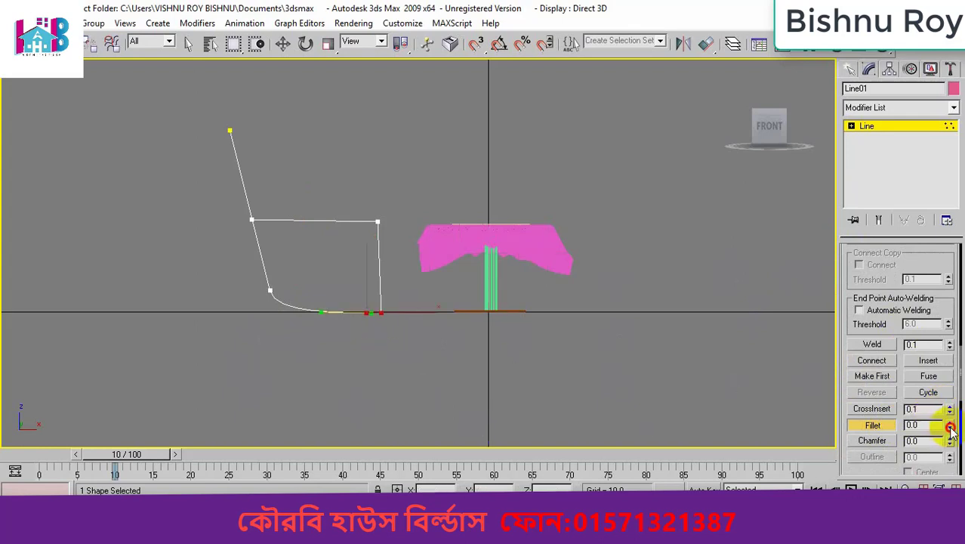
{"action": "mouse_move", "coordinate": [951, 427]}
{"action": "left_mouse_down"}
{"action": "mouse_move", "coordinate": [931, 379]}
{"action": "mouse_move", "coordinate": [945, 423]}
{"action": "left_mouse_up"}
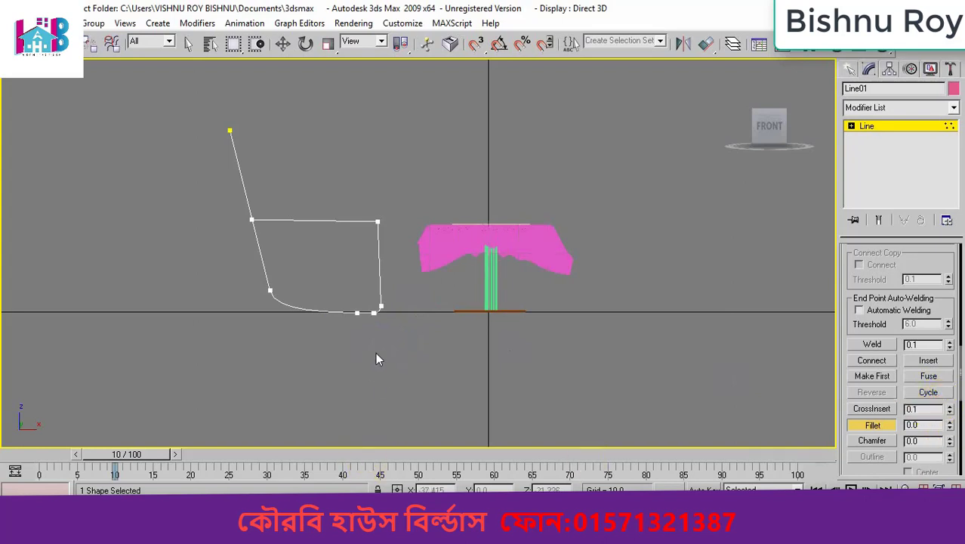
{"action": "left_click_drag", "start_coordinate": [394, 285], "coordinate": [365, 335]}
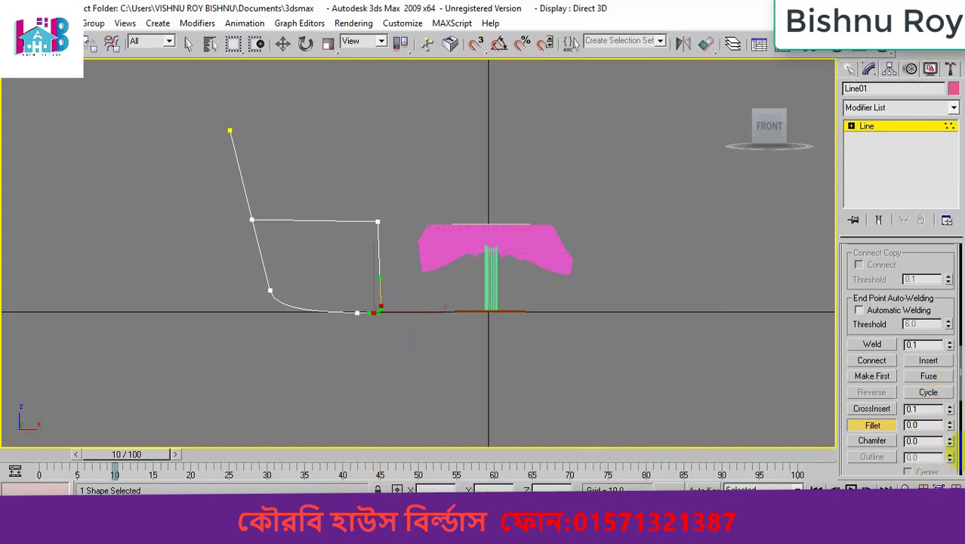
{"action": "mouse_move", "coordinate": [951, 427]}
{"action": "left_mouse_down"}
{"action": "mouse_move", "coordinate": [938, 392]}
{"action": "mouse_move", "coordinate": [951, 443]}
{"action": "left_mouse_up"}
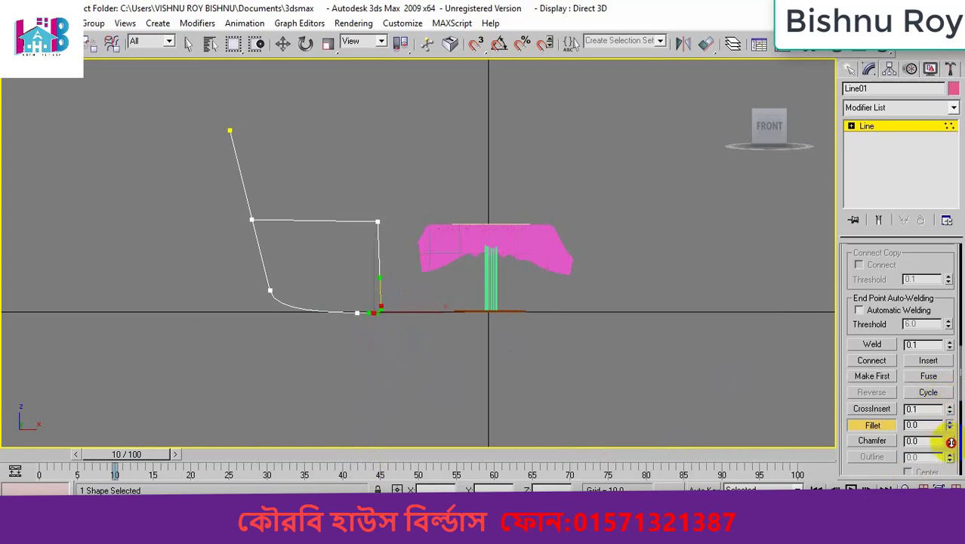
{"action": "left_click", "coordinate": [366, 382]}
Fillet the vertex at the seat's front upper corner to form a large round, and leave vertex editing
{"action": "left_click", "coordinate": [379, 219]}
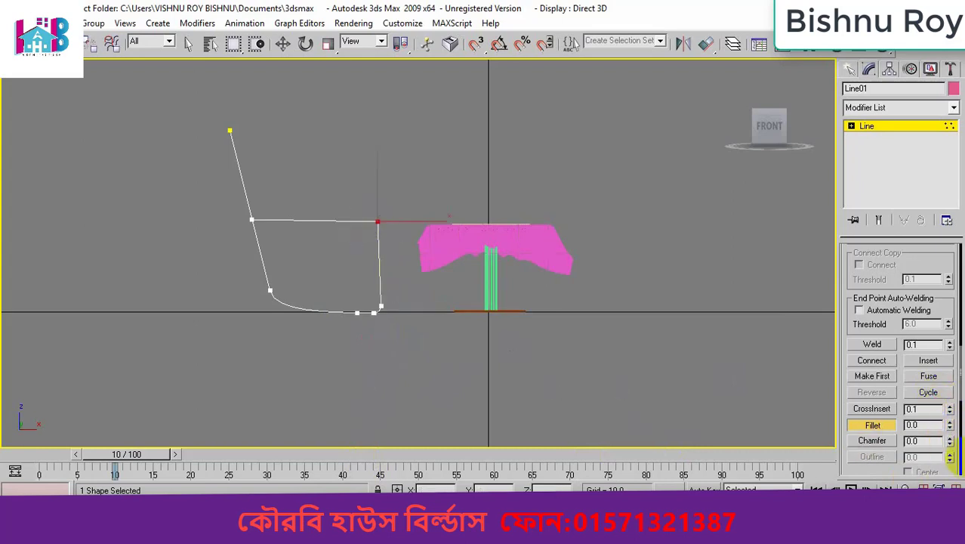
{"action": "mouse_move", "coordinate": [950, 427]}
{"action": "left_mouse_down"}
{"action": "mouse_move", "coordinate": [945, 407]}
{"action": "mouse_move", "coordinate": [951, 417]}
{"action": "left_mouse_up"}
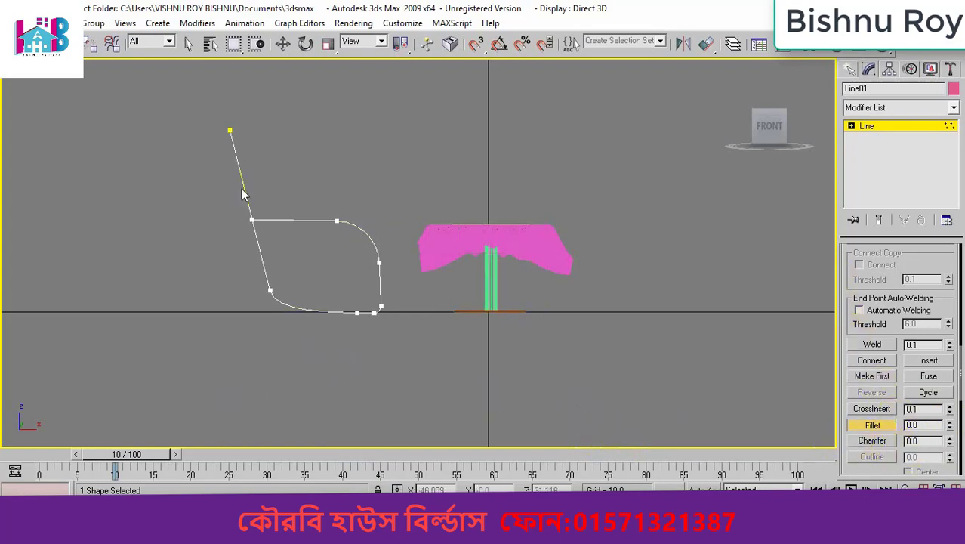
{"action": "left_click", "coordinate": [852, 126]}
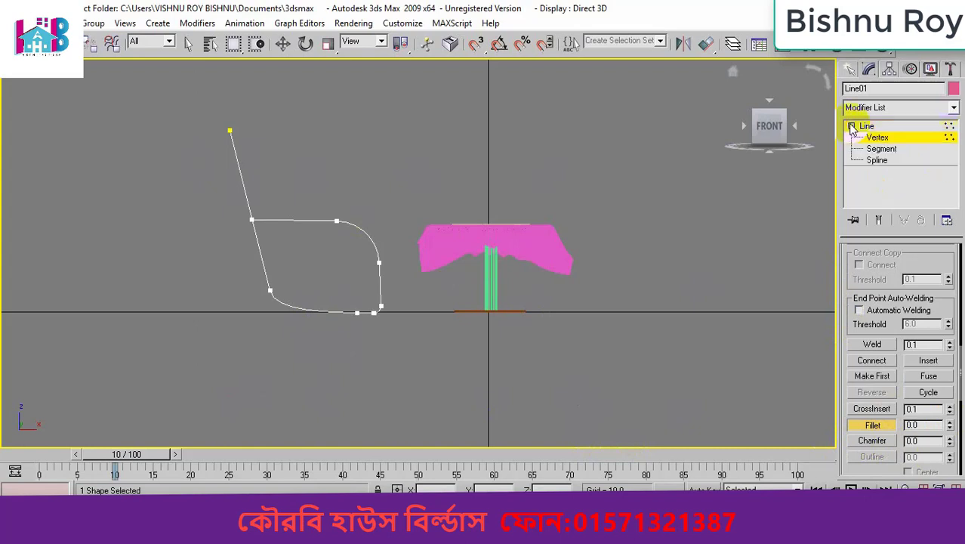
{"action": "left_click", "coordinate": [861, 139]}
{"action": "key", "text": "w"}
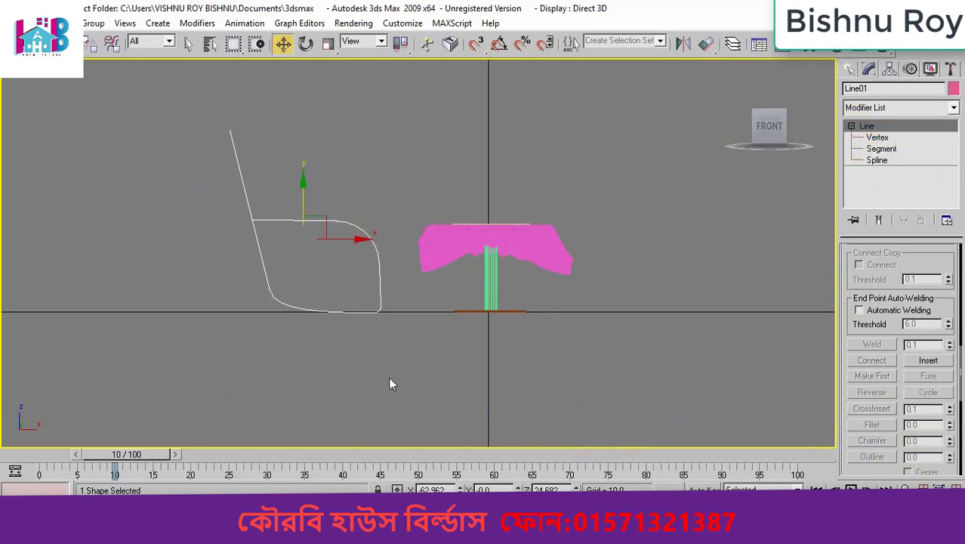
Enable the chair profile line's rendering in the viewport and raise its radial thickness to 1.67
{"action": "left_click", "coordinate": [507, 347]}
{"action": "left_click_drag", "start_coordinate": [345, 187], "coordinate": [287, 254]}
{"action": "scroll", "coordinate": [920, 301], "scroll_direction": "up", "scroll_amount": 6}
{"action": "scroll", "coordinate": [887, 295], "scroll_direction": "up", "scroll_amount": 5}
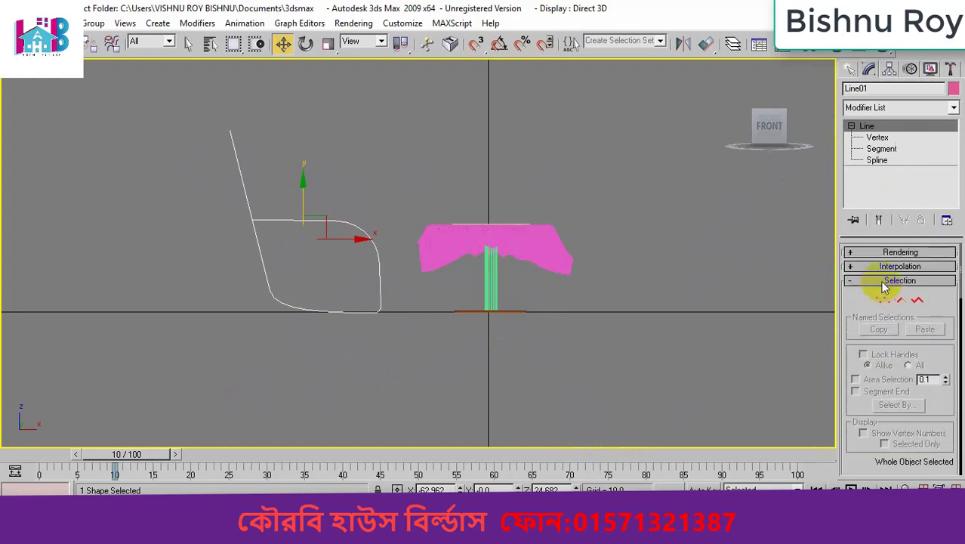
{"action": "left_click", "coordinate": [853, 254]}
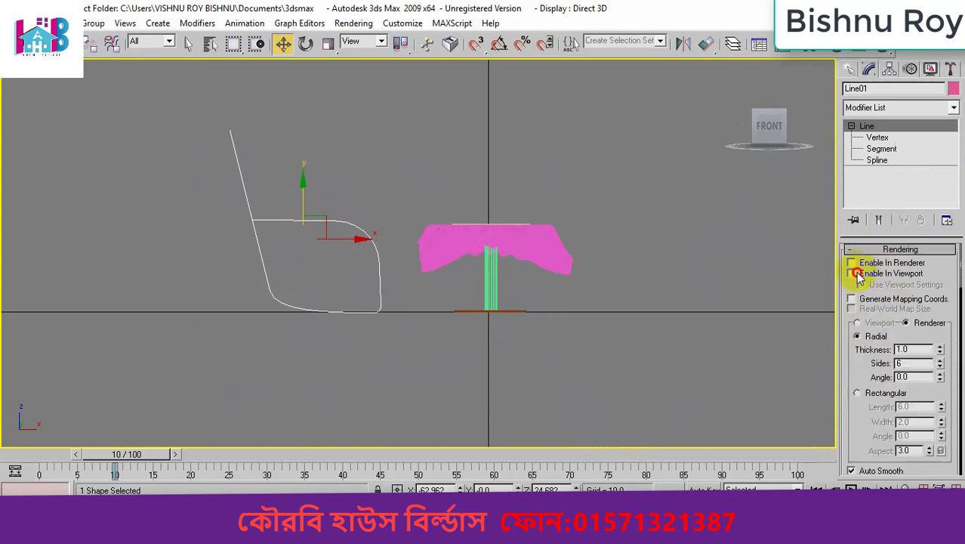
{"action": "left_click", "coordinate": [857, 274]}
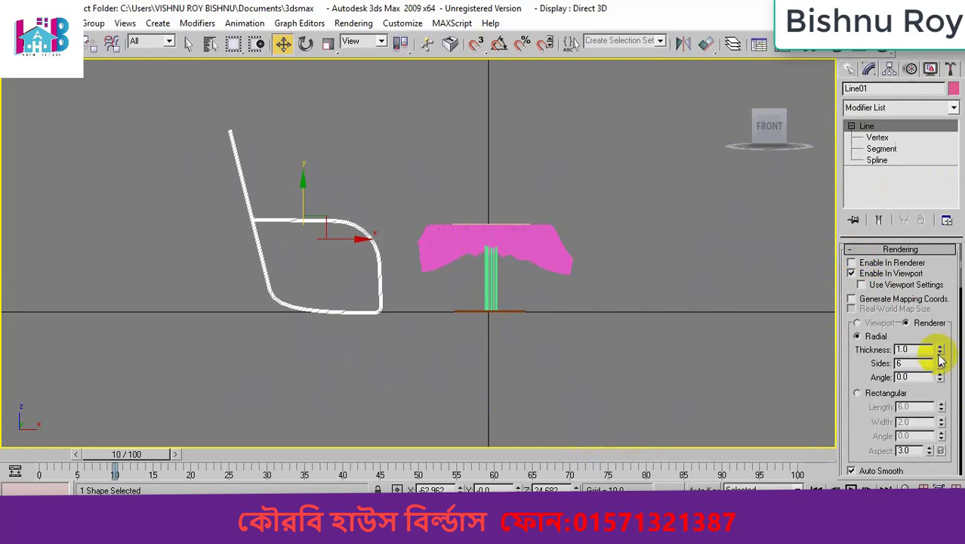
{"action": "left_click_drag", "start_coordinate": [941, 350], "coordinate": [935, 300]}
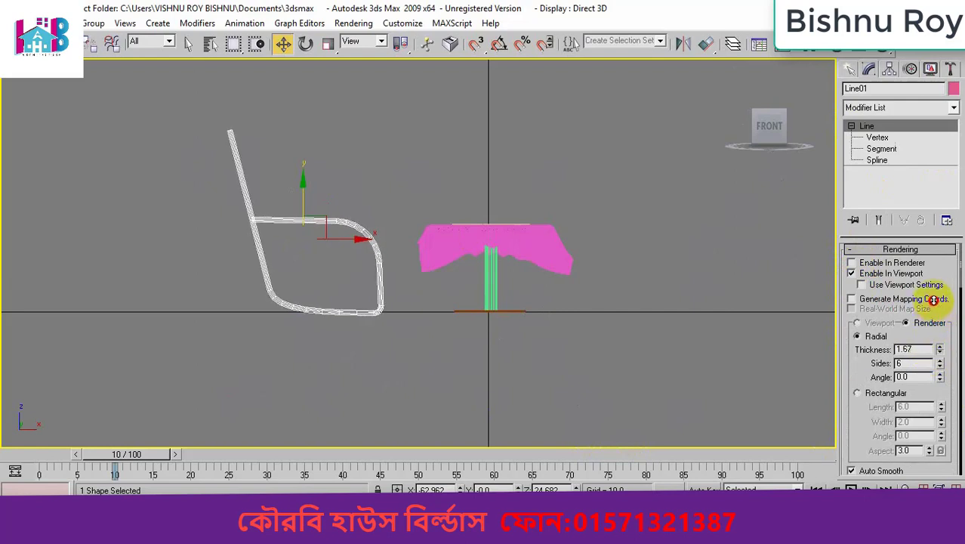
Clone the chair's tubular side frame as a copy along Y in the top view and centre the pair on the table's axis
{"action": "left_click", "coordinate": [644, 359]}
{"action": "key", "text": "alt+w"}
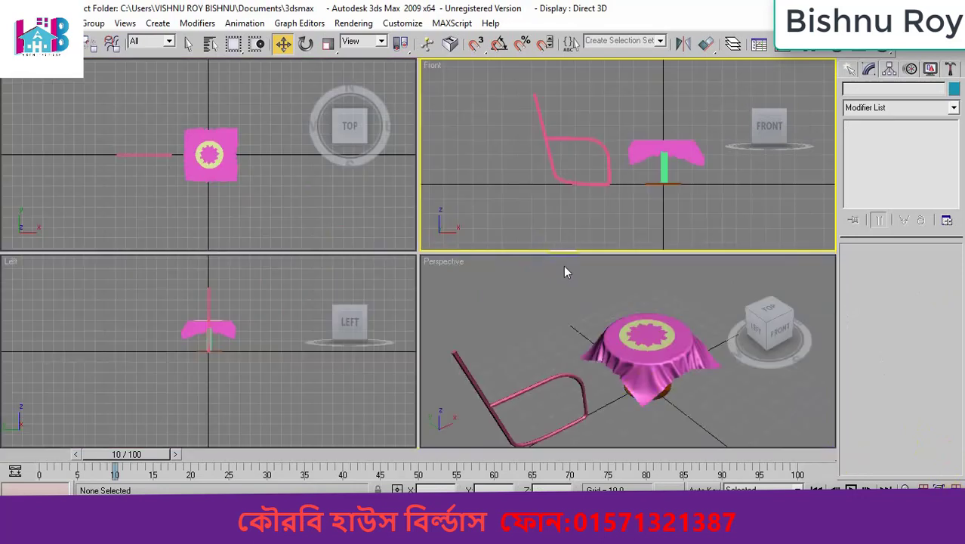
{"action": "left_click", "coordinate": [597, 423]}
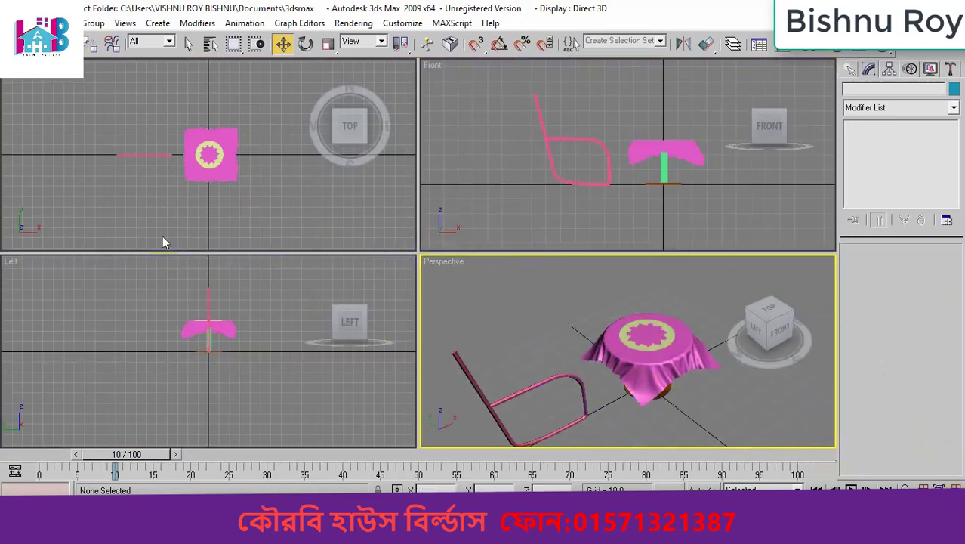
{"action": "left_click", "coordinate": [155, 153]}
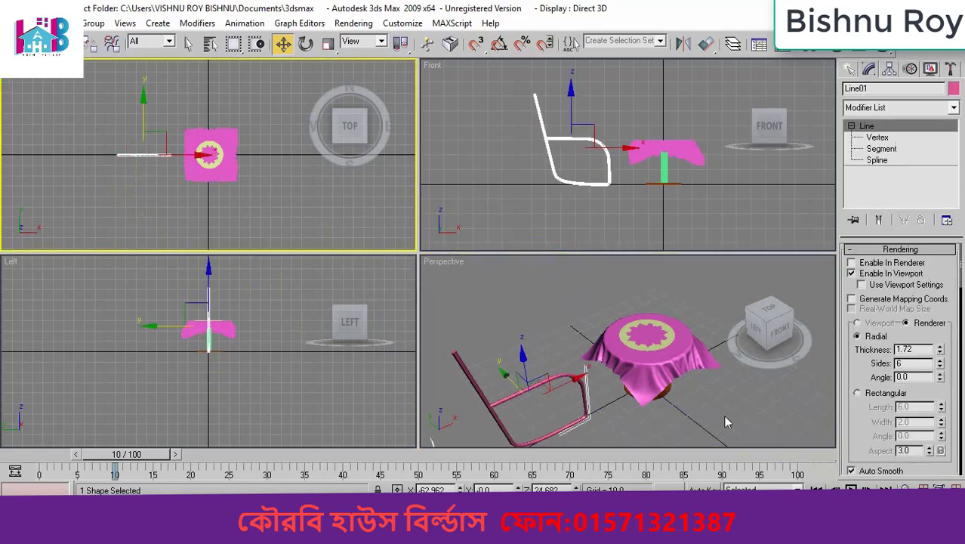
{"action": "key", "text": "alt+w"}
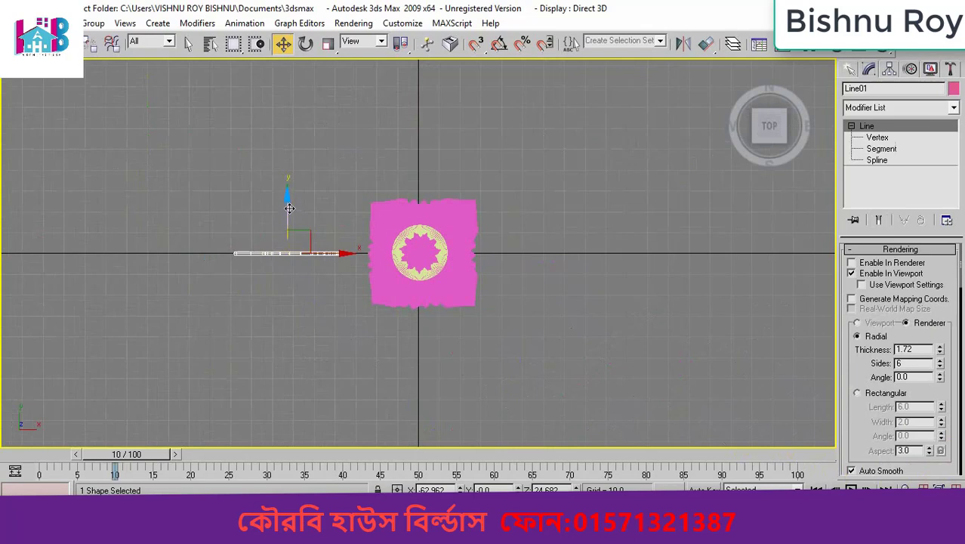
{"action": "mouse_move", "coordinate": [287, 210]}
{"action": "left_mouse_down", "text": "shift"}
{"action": "mouse_move", "coordinate": [281, 148]}
{"action": "mouse_move", "coordinate": [225, 301]}
{"action": "left_mouse_up", "text": "shift"}
{"action": "left_click", "coordinate": [485, 324]}
{"action": "left_click_drag", "start_coordinate": [273, 165], "coordinate": [272, 199]}
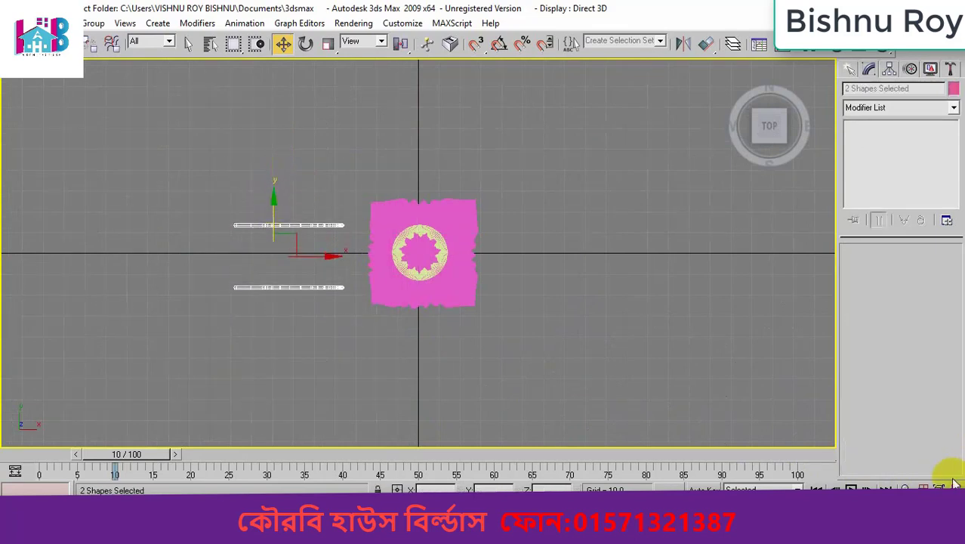
Examine the two parallel chair side frames in the enlarged perspective view
{"action": "left_click", "coordinate": [850, 70]}
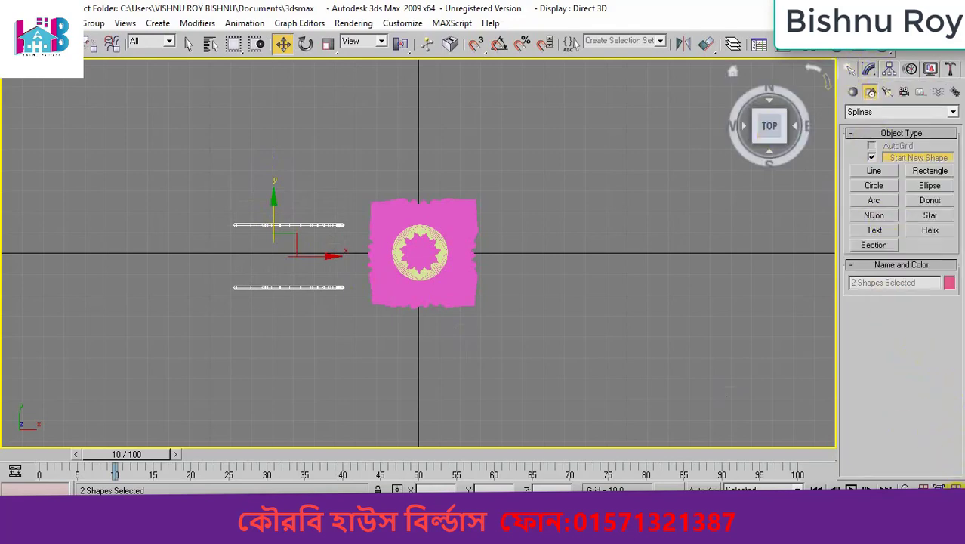
{"action": "key", "text": "alt+w"}
{"action": "left_click", "coordinate": [703, 417]}
{"action": "middle_click_drag", "start_coordinate": [693, 409], "coordinate": [687, 370]}
{"action": "key", "text": "alt+w"}
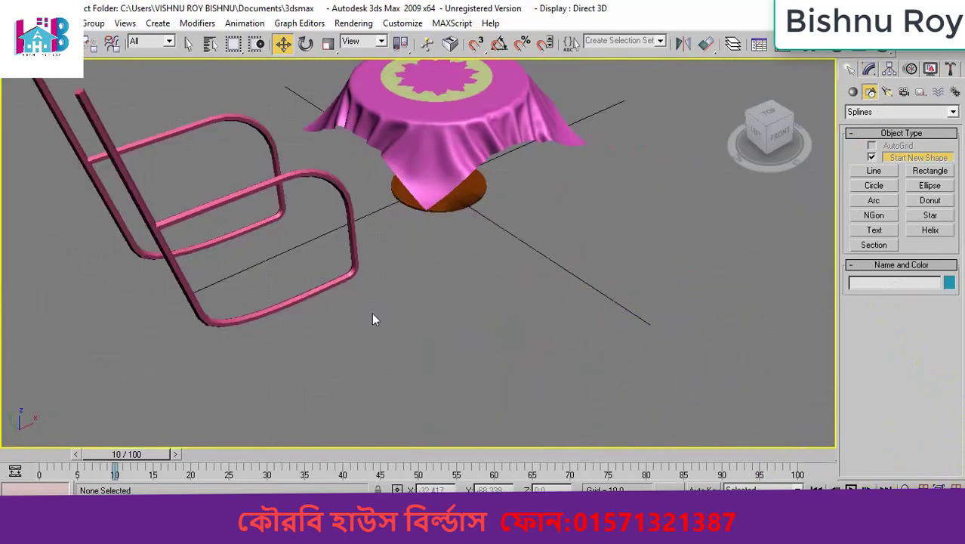
{"action": "middle_click_drag", "start_coordinate": [373, 318], "coordinate": [479, 310]}
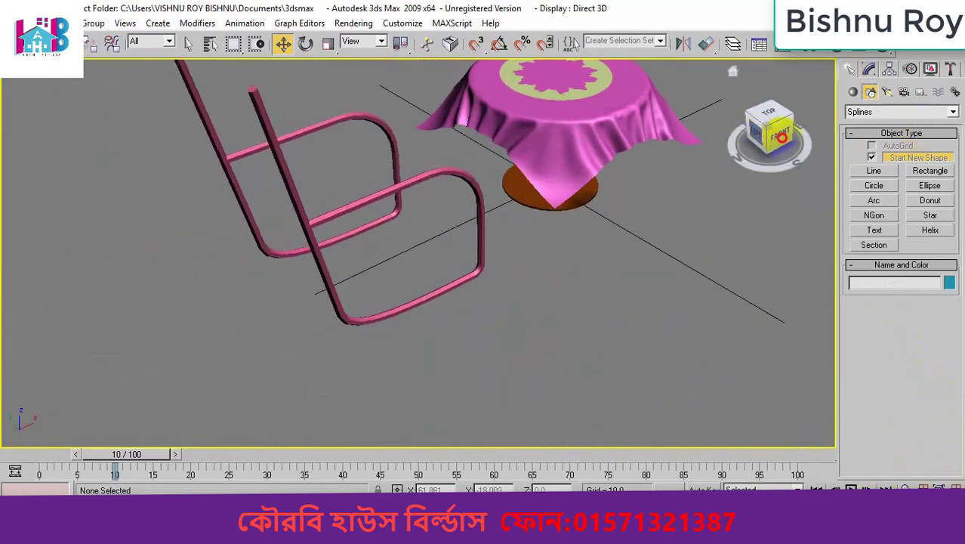
{"action": "mouse_move", "coordinate": [783, 137]}
{"action": "left_mouse_down"}
{"action": "mouse_move", "coordinate": [810, 142]}
{"action": "mouse_move", "coordinate": [767, 136]}
{"action": "left_mouse_up"}
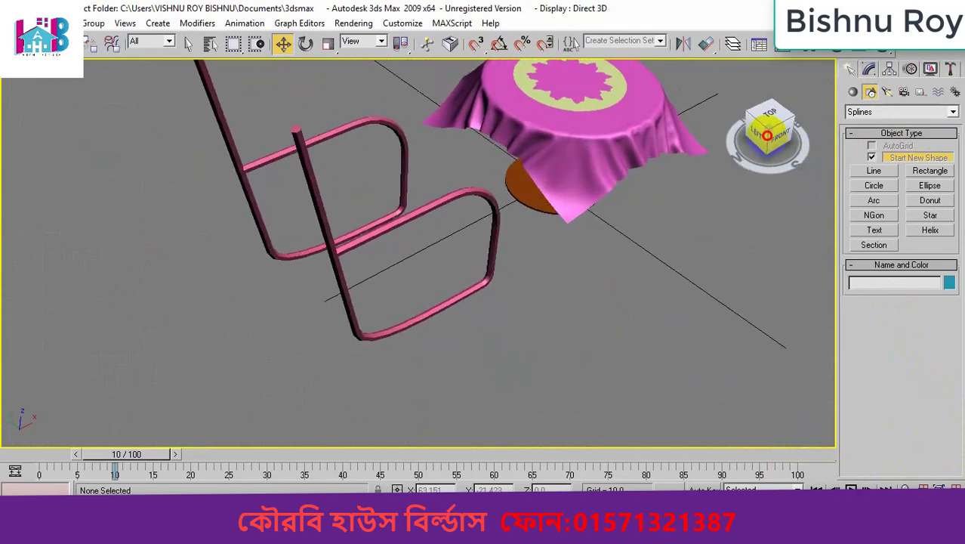
{"action": "left_click", "coordinate": [853, 91]}
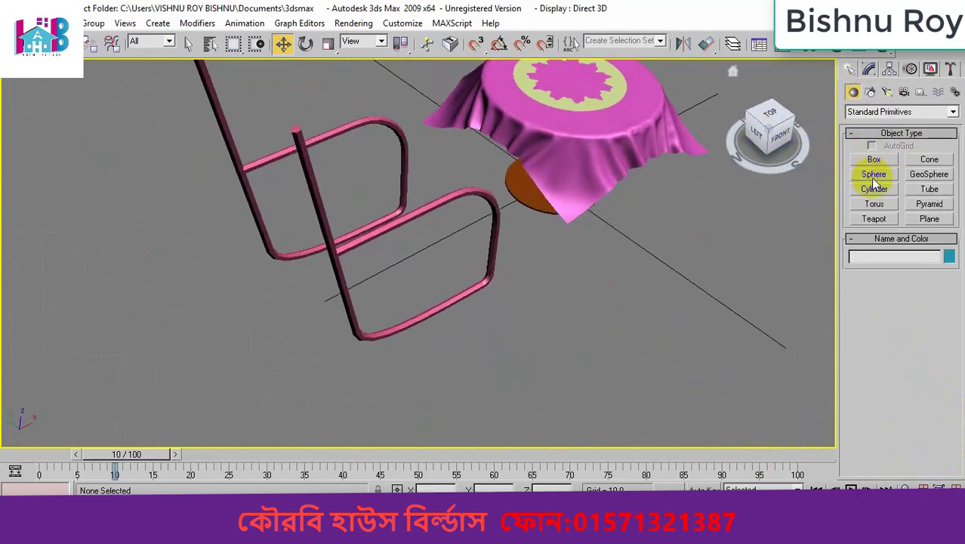
{"action": "left_click", "coordinate": [870, 92]}
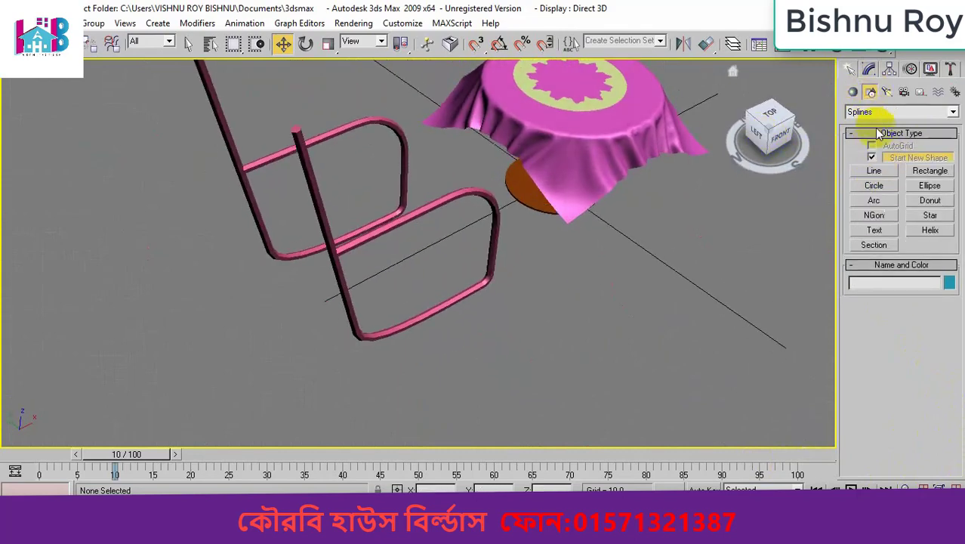
{"action": "left_click", "coordinate": [875, 112]}
{"action": "left_click", "coordinate": [856, 90]}
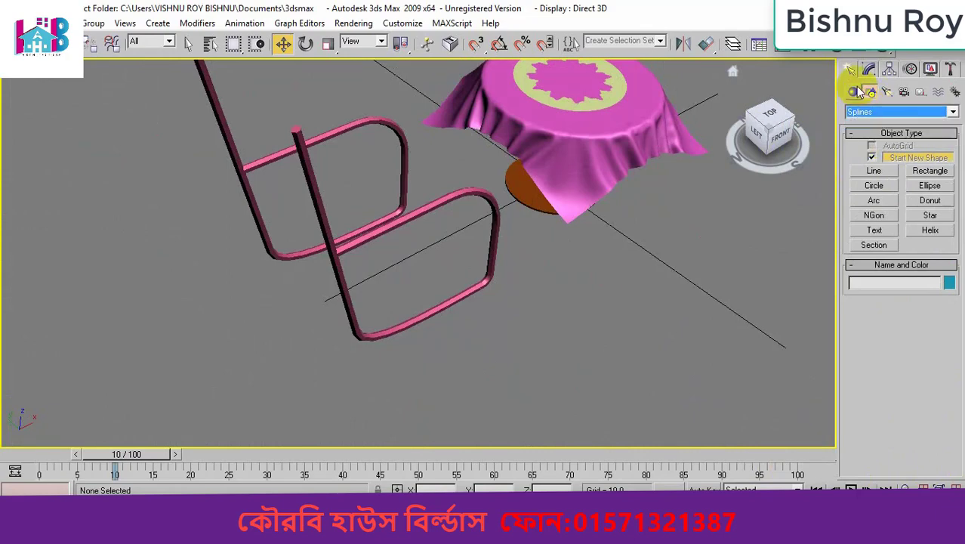
{"action": "left_click", "coordinate": [847, 74]}
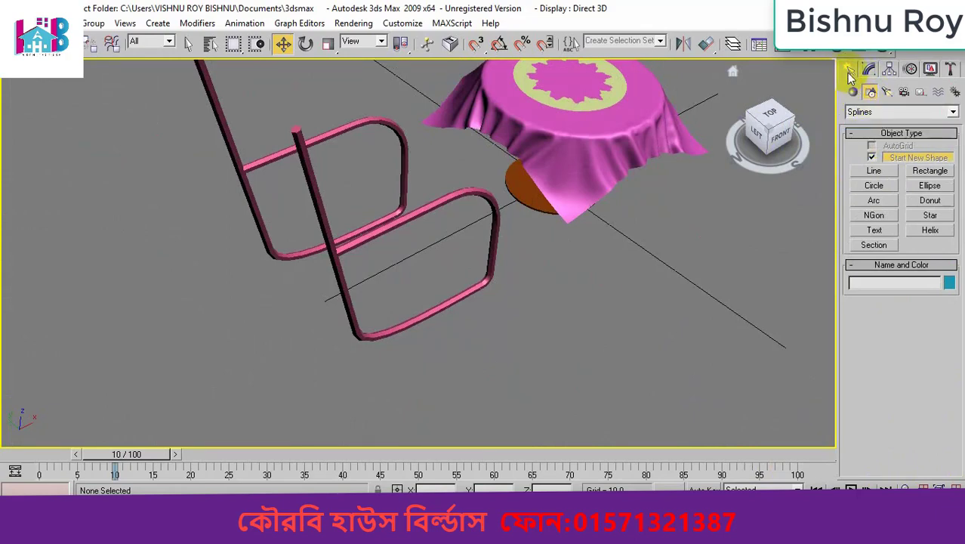
Create a ChamferBox between the two side frames, about 44 long, 45 wide and 3.3 high, with rounded edges
{"action": "left_click", "coordinate": [854, 91]}
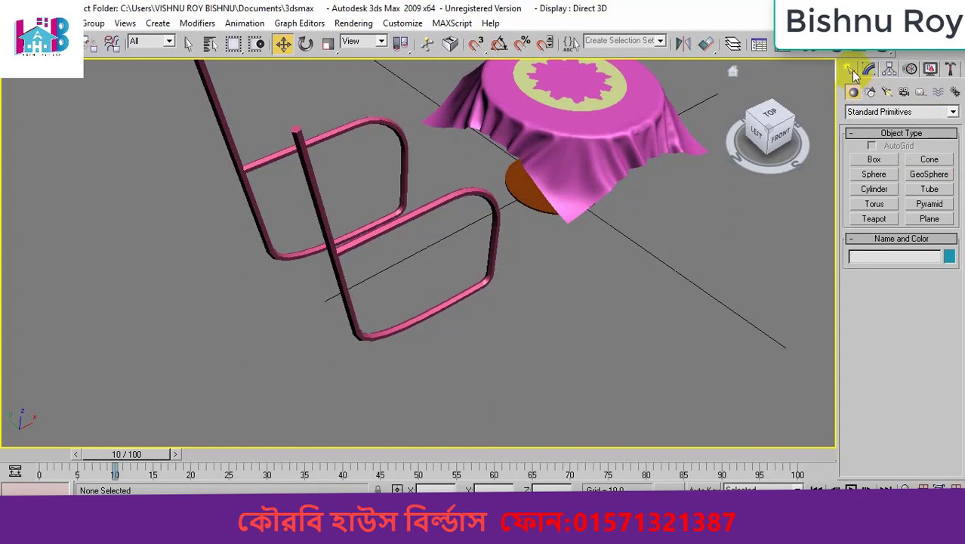
{"action": "left_click", "coordinate": [869, 112]}
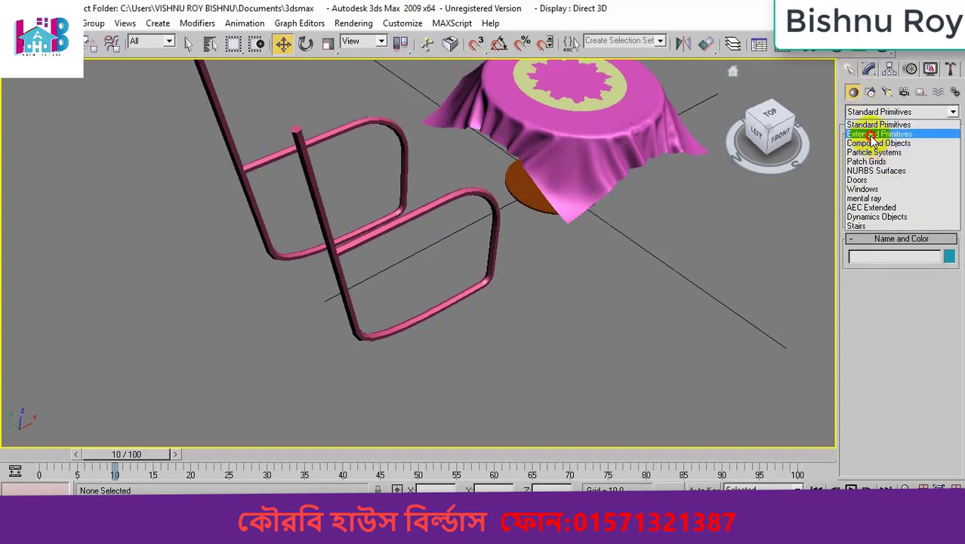
{"action": "left_click", "coordinate": [872, 136]}
{"action": "left_click", "coordinate": [874, 175]}
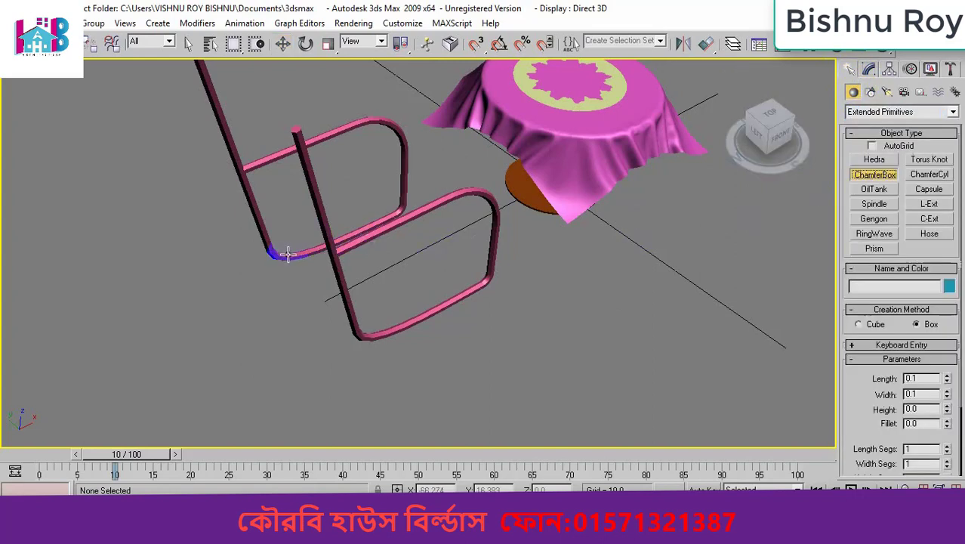
{"action": "left_click_drag", "start_coordinate": [290, 248], "coordinate": [568, 273]}
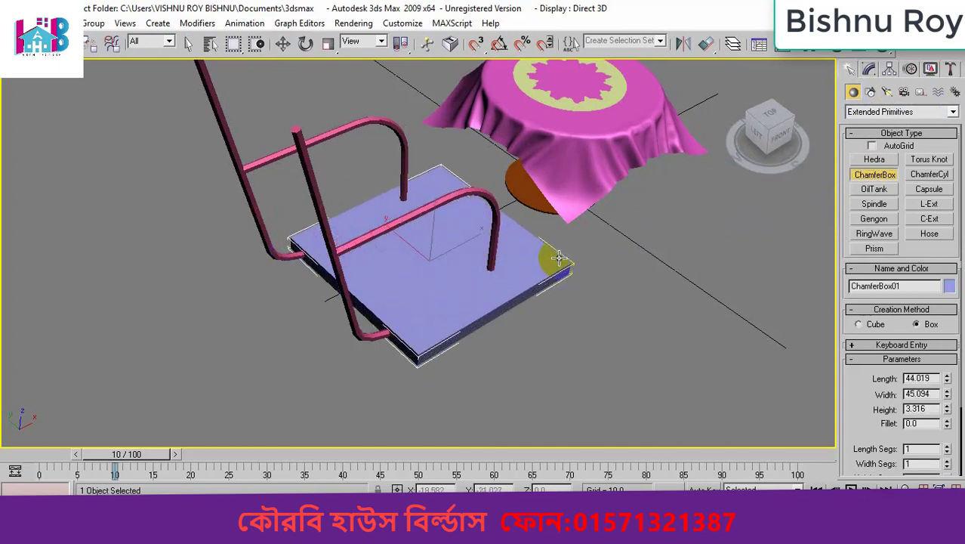
{"action": "left_click", "coordinate": [553, 256]}
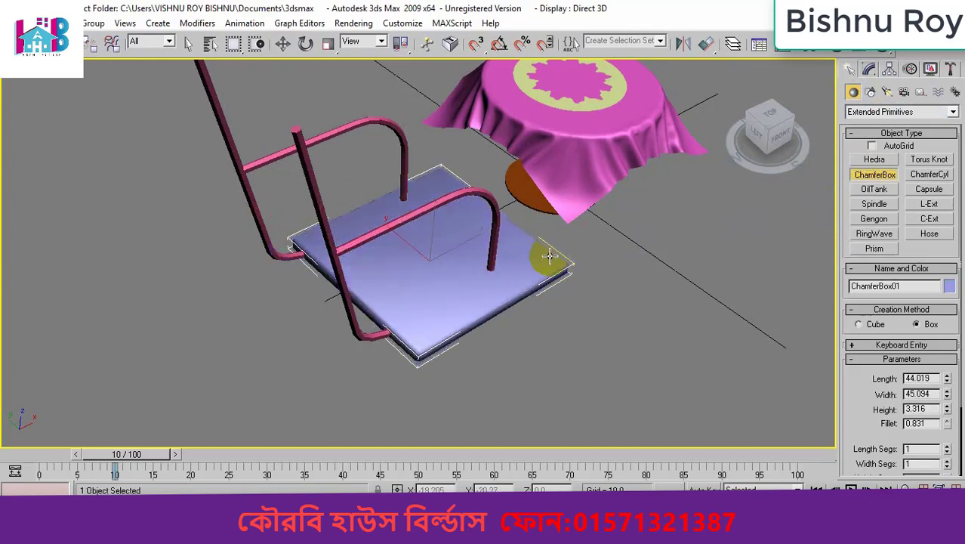
Raise the chamfer box to about Z 21 and shift it to about X -58.4 so it rests on the seat rails
{"action": "left_click", "coordinate": [281, 43]}
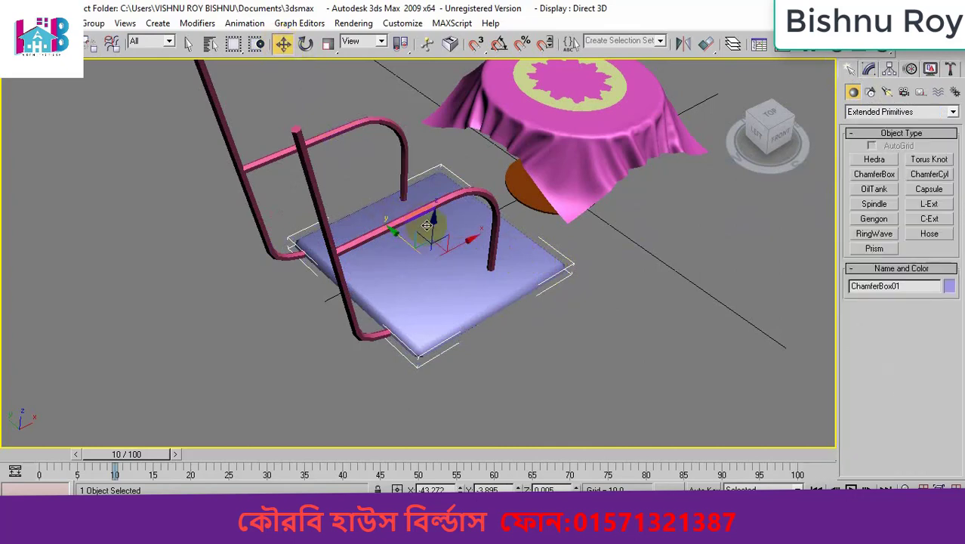
{"action": "left_click_drag", "start_coordinate": [434, 224], "coordinate": [410, 90]}
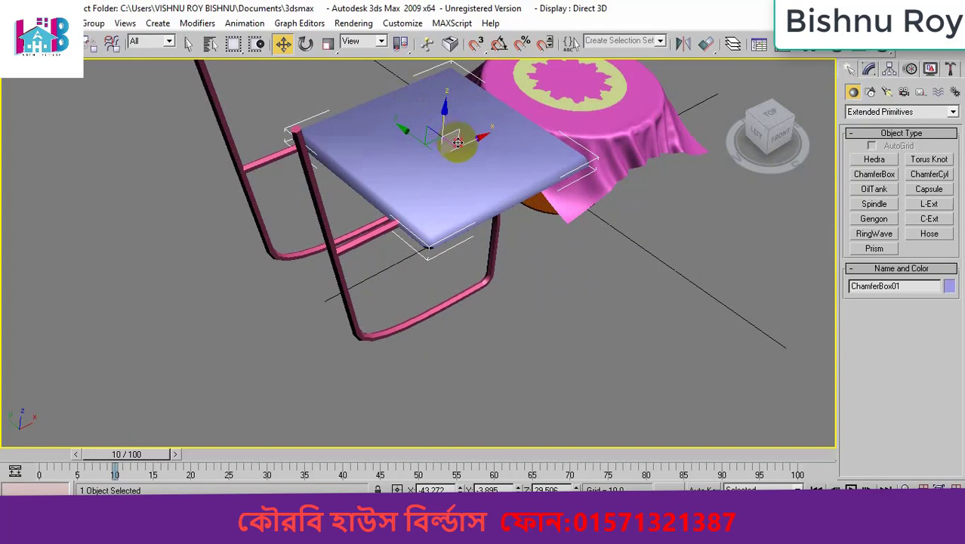
{"action": "left_click_drag", "start_coordinate": [457, 142], "coordinate": [399, 168]}
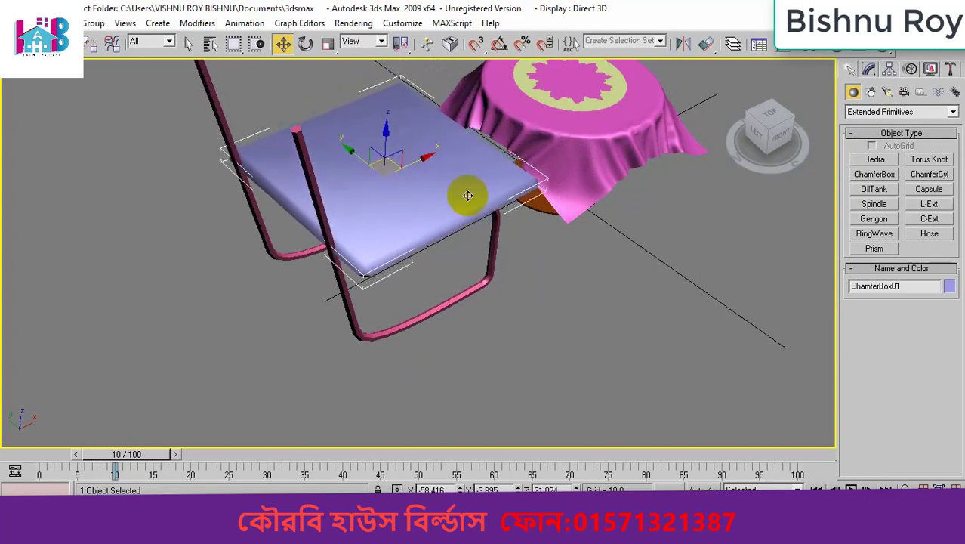
Set the seat's length to 38.296 and width to 39.232, and centre it between the side frames at about Y -0.65
{"action": "left_click", "coordinate": [869, 69]}
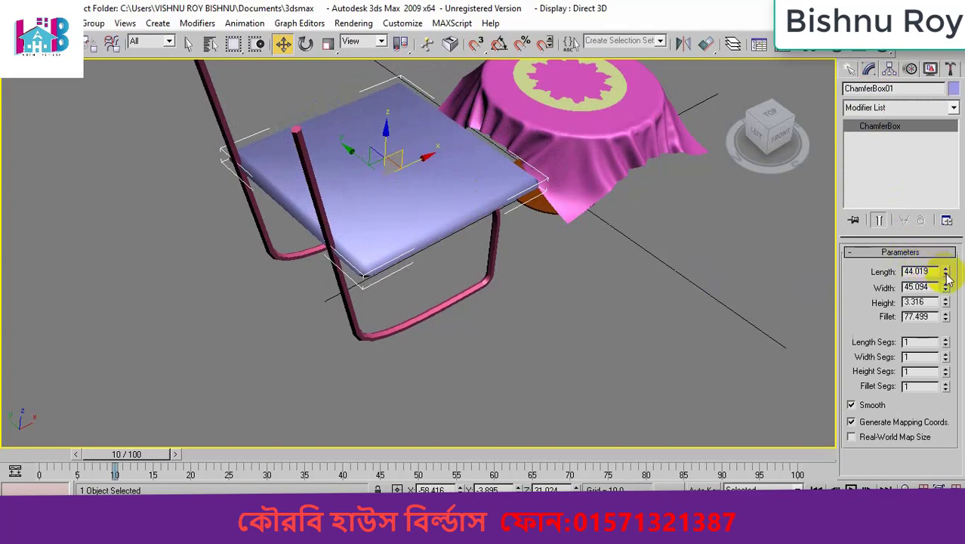
{"action": "left_click_drag", "start_coordinate": [946, 275], "coordinate": [944, 297]}
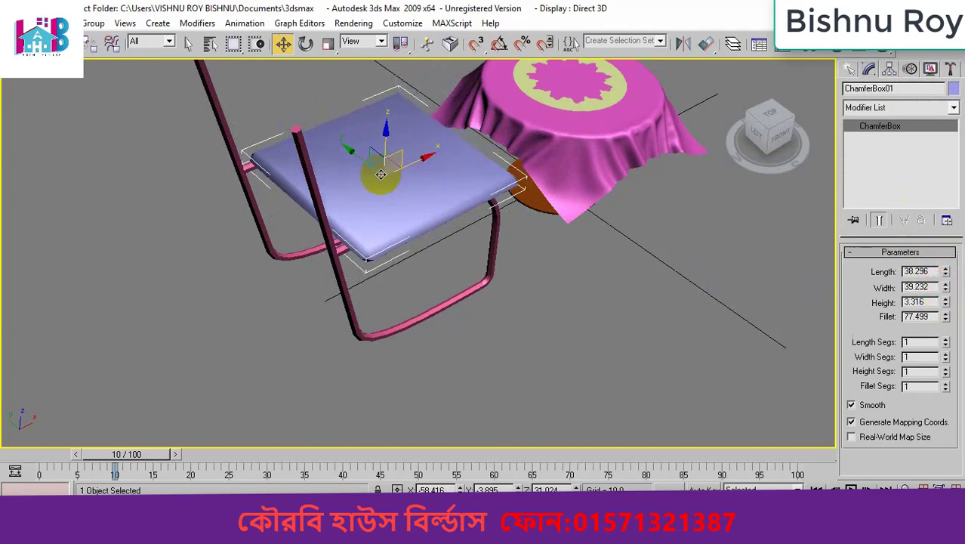
{"action": "left_click_drag", "start_coordinate": [351, 150], "coordinate": [345, 140]}
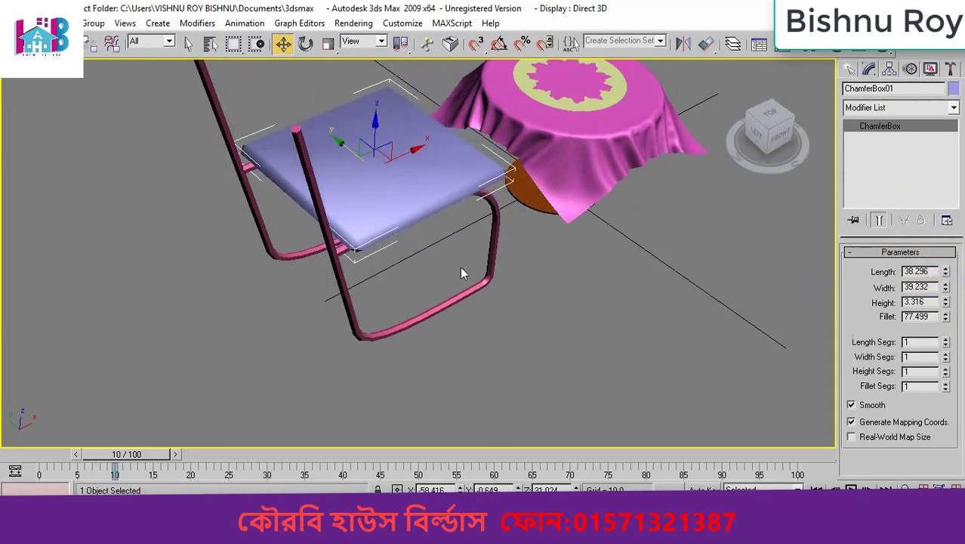
Reduce the seat's width to 30.993 and move it toward the chair's back to about X -62.6
{"action": "left_click", "coordinate": [431, 260]}
{"action": "left_click_drag", "start_coordinate": [752, 151], "coordinate": [569, 272]}
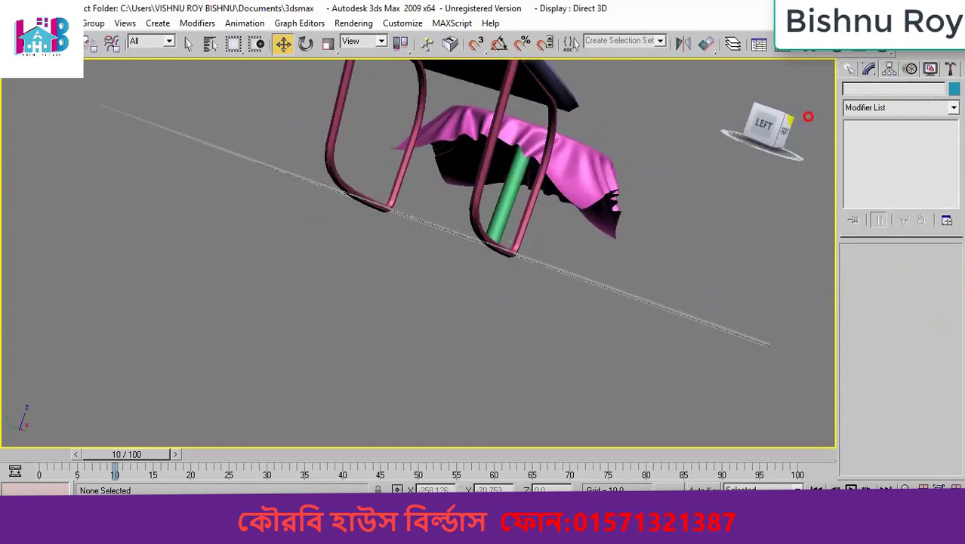
{"action": "middle_click_drag", "start_coordinate": [569, 272], "coordinate": [603, 407]}
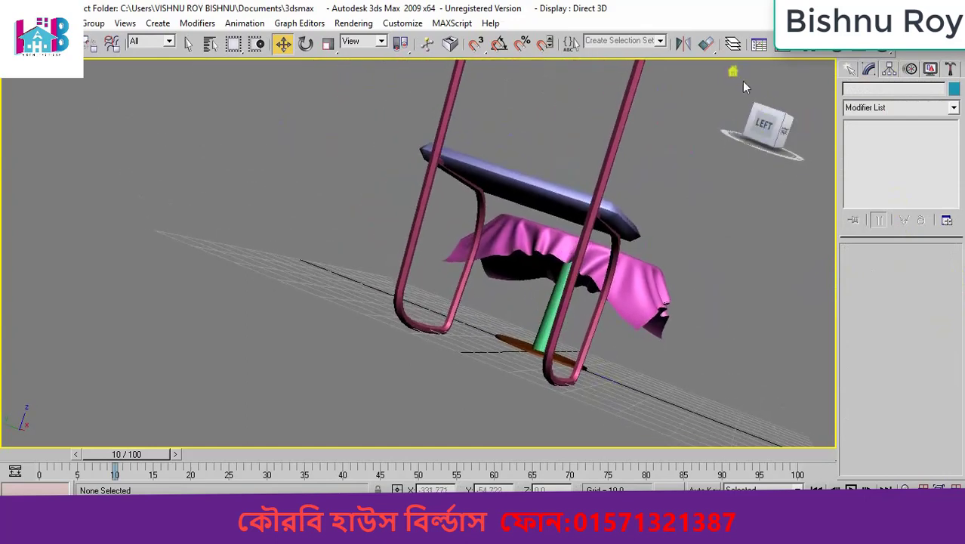
{"action": "left_click", "coordinate": [737, 73]}
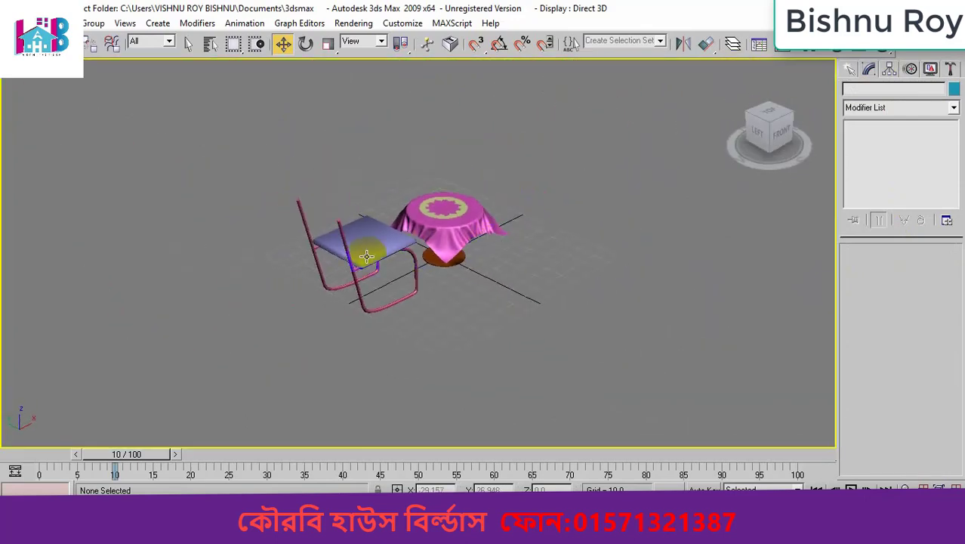
{"action": "left_click", "coordinate": [378, 227]}
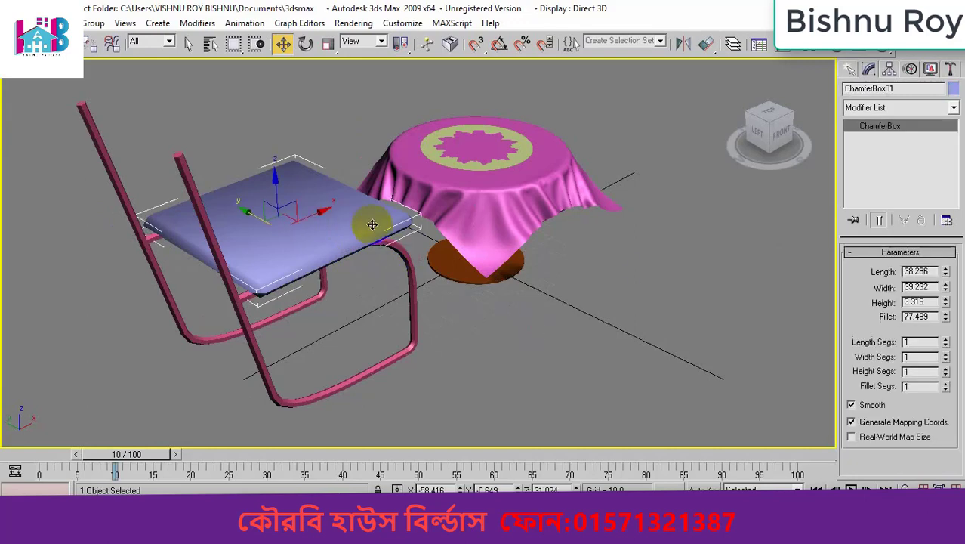
{"action": "mouse_move", "coordinate": [948, 293]}
{"action": "left_mouse_down"}
{"action": "mouse_move", "coordinate": [943, 283]}
{"action": "mouse_move", "coordinate": [936, 301]}
{"action": "left_mouse_up"}
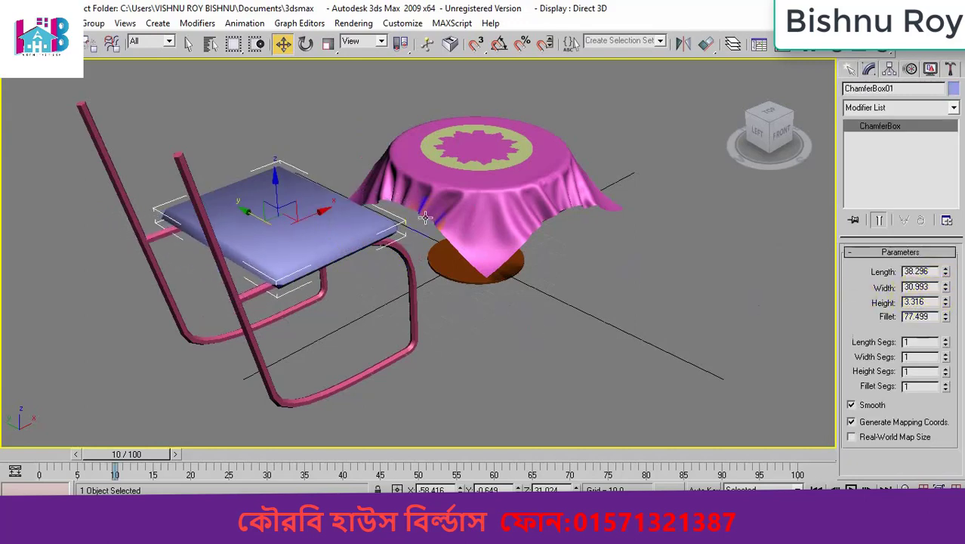
{"action": "left_click_drag", "start_coordinate": [303, 220], "coordinate": [286, 226]}
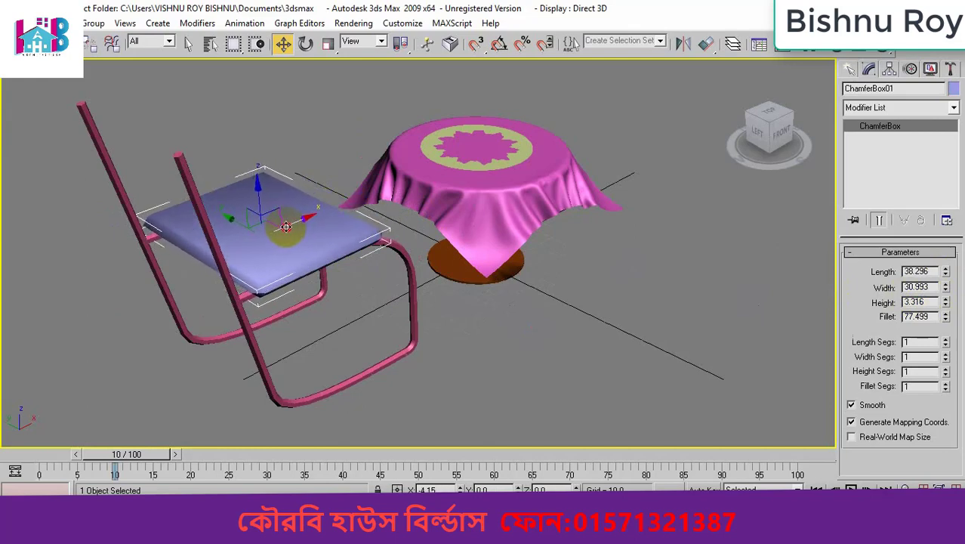
{"action": "left_click", "coordinate": [616, 325]}
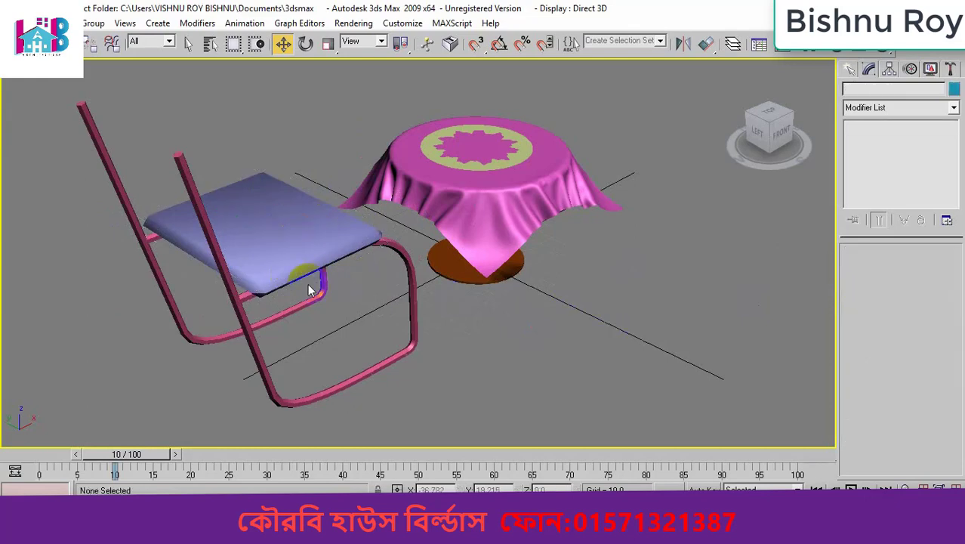
Clone the seat cushion straight up as one copy to about Z 58
{"action": "middle_click_drag", "start_coordinate": [313, 281], "coordinate": [373, 287], "text": "alt"}
{"action": "left_click", "coordinate": [357, 252]}
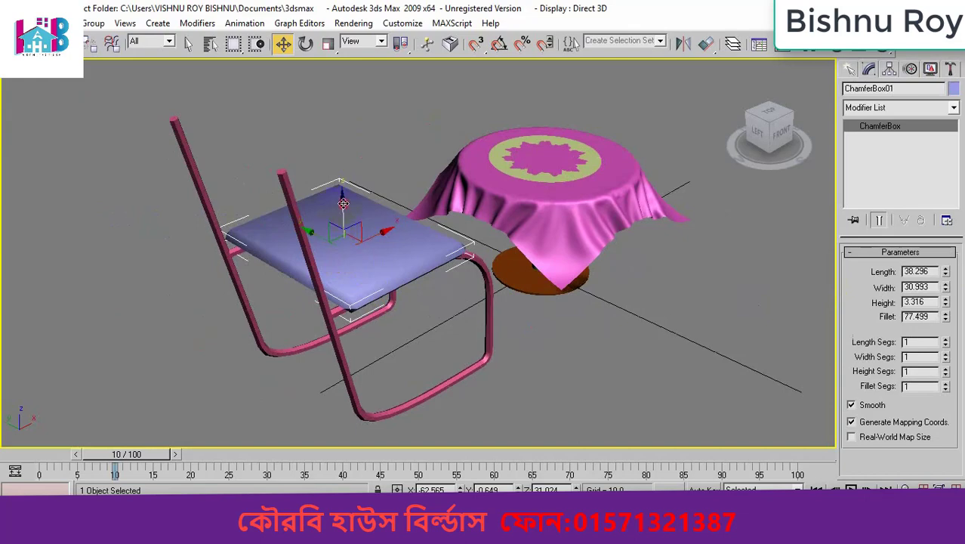
{"action": "left_click_drag", "start_coordinate": [343, 203], "coordinate": [338, 76], "text": "shift"}
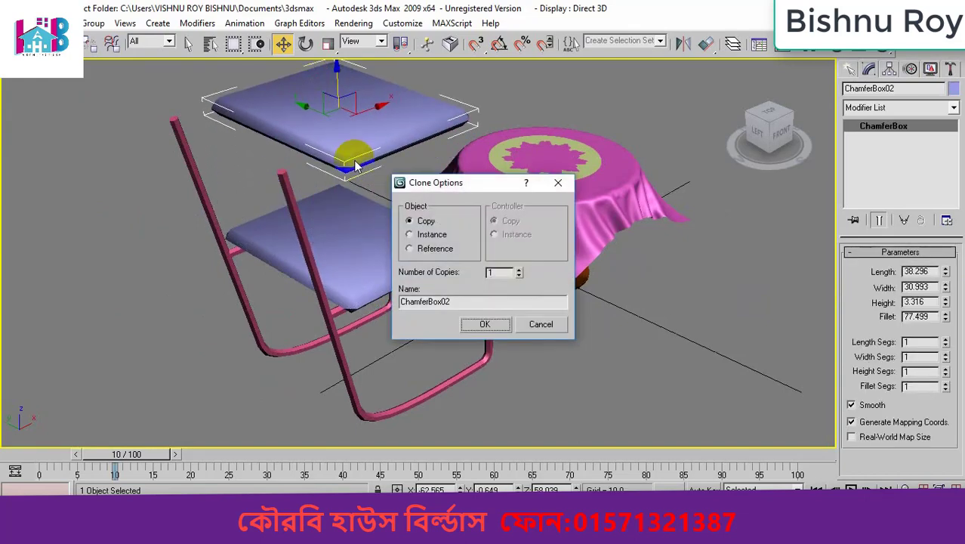
{"action": "left_click", "coordinate": [482, 322]}
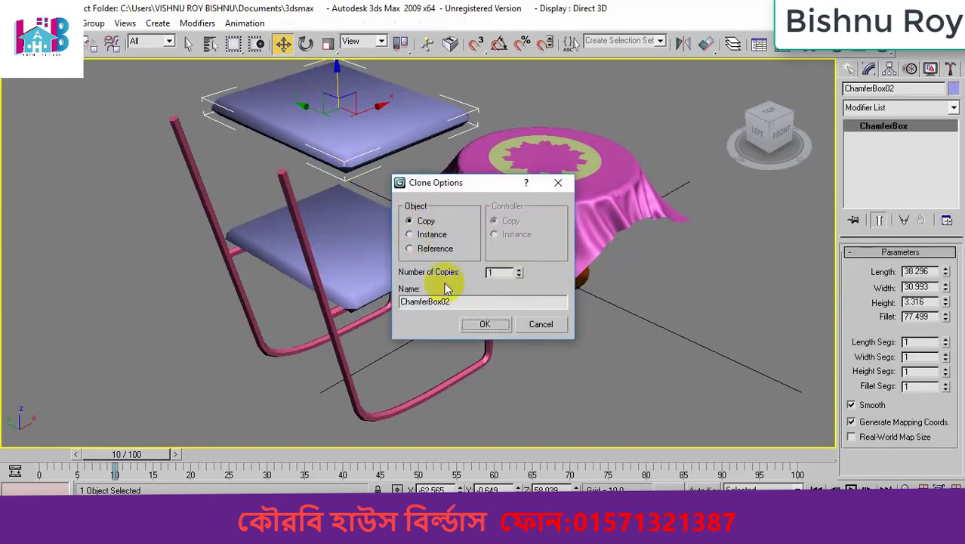
Rotate the cloned cushion more than 60 degrees about the Y axis so it stands up as a backrest
{"action": "left_click", "coordinate": [305, 44]}
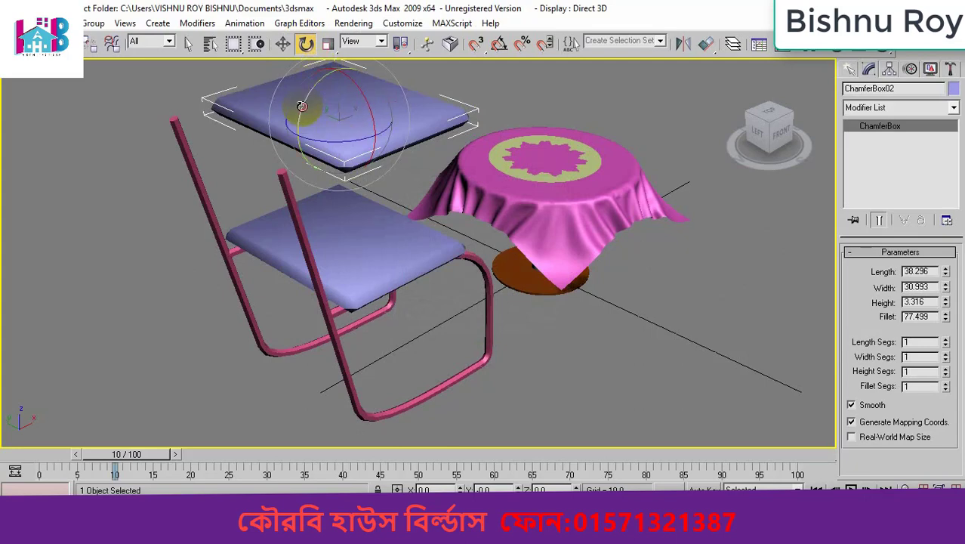
{"action": "left_click_drag", "start_coordinate": [304, 119], "coordinate": [324, 15]}
{"action": "middle_click_drag", "start_coordinate": [329, 258], "coordinate": [351, 316]}
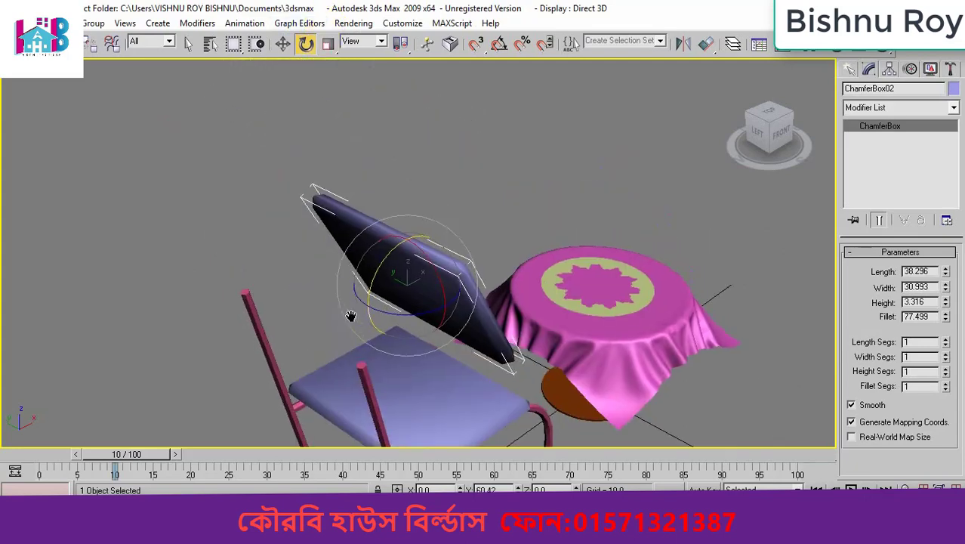
{"action": "left_click_drag", "start_coordinate": [373, 275], "coordinate": [378, 258]}
{"action": "left_click", "coordinate": [514, 242]}
{"action": "left_click", "coordinate": [444, 276]}
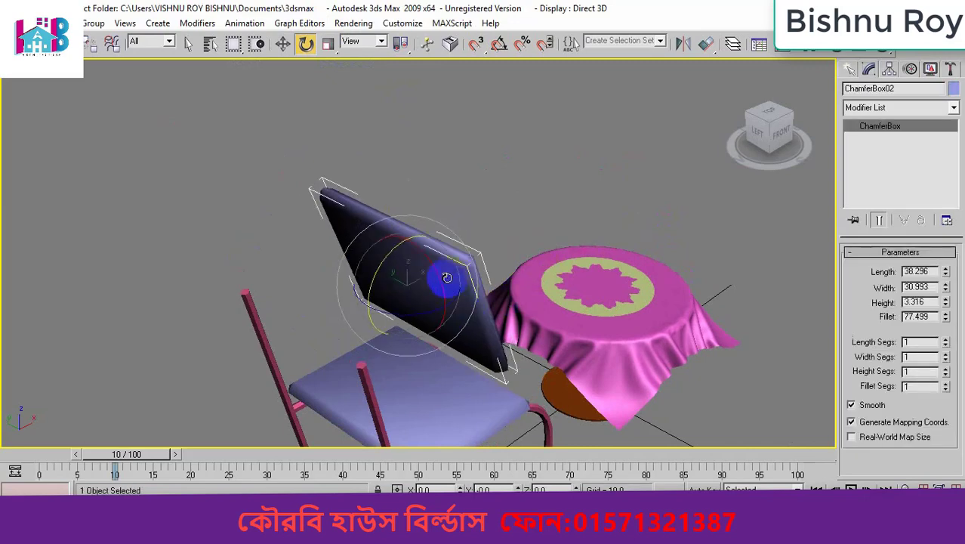
{"action": "left_click_drag", "start_coordinate": [452, 291], "coordinate": [442, 303]}
{"action": "left_click", "coordinate": [508, 186]}
{"action": "middle_click_drag", "start_coordinate": [404, 274], "coordinate": [348, 158]}
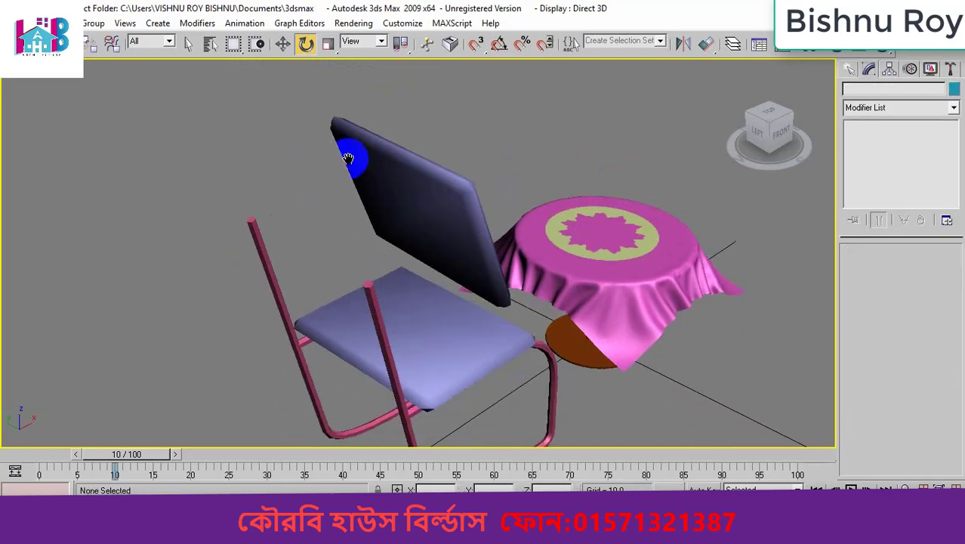
Move the backrest cushion to the chair's back posts and fine-tune its tilt to about Y 68.8 degrees
{"action": "left_click", "coordinate": [282, 44]}
{"action": "left_click_drag", "start_coordinate": [409, 190], "coordinate": [334, 245]}
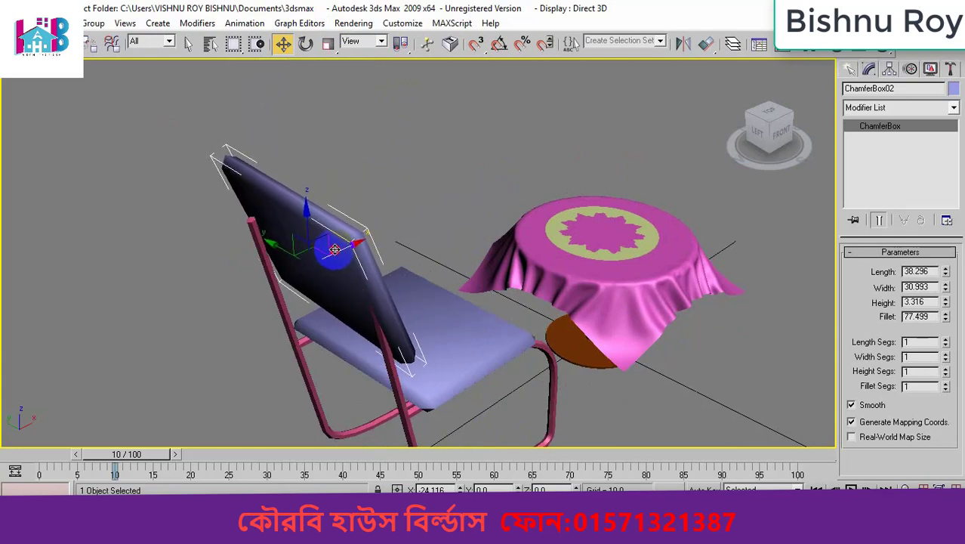
{"action": "left_click", "coordinate": [304, 45]}
{"action": "mouse_move", "coordinate": [338, 282]}
{"action": "left_mouse_down"}
{"action": "mouse_move", "coordinate": [351, 277]}
{"action": "mouse_move", "coordinate": [343, 280]}
{"action": "left_mouse_up"}
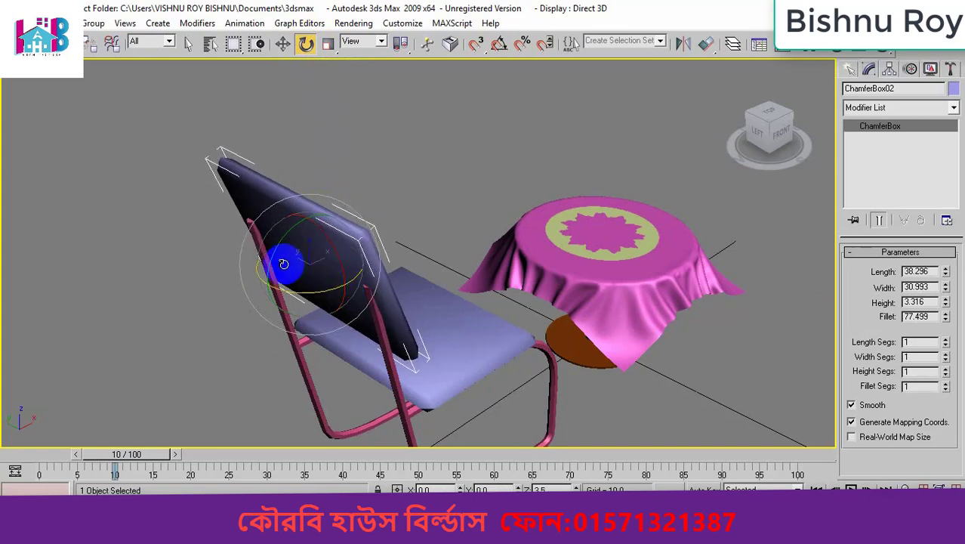
{"action": "left_click_drag", "start_coordinate": [270, 266], "coordinate": [321, 245]}
{"action": "left_click", "coordinate": [467, 182]}
{"action": "left_click", "coordinate": [359, 259]}
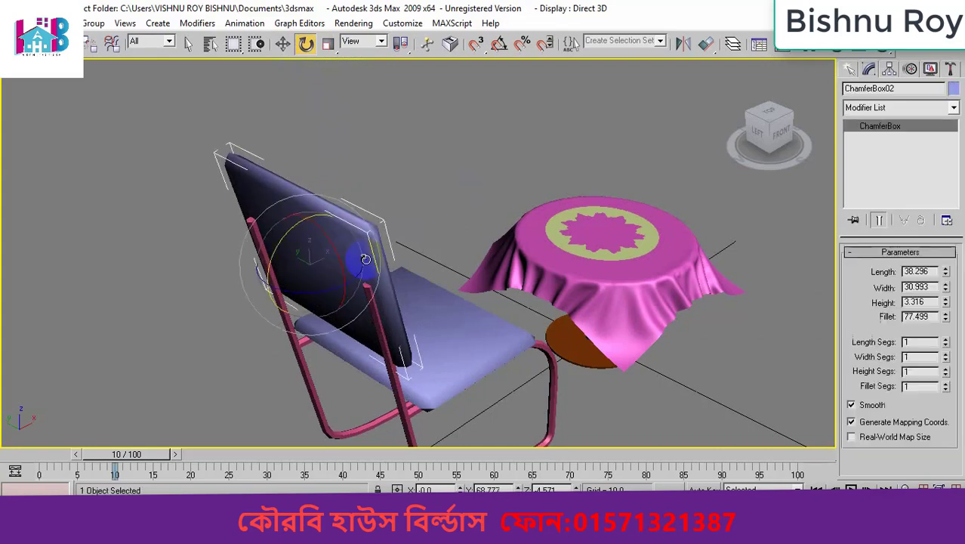
Reduce the backrest cushion's width to 17.046 and fit it against the upper ends of the back posts
{"action": "left_click_drag", "start_coordinate": [948, 293], "coordinate": [947, 322]}
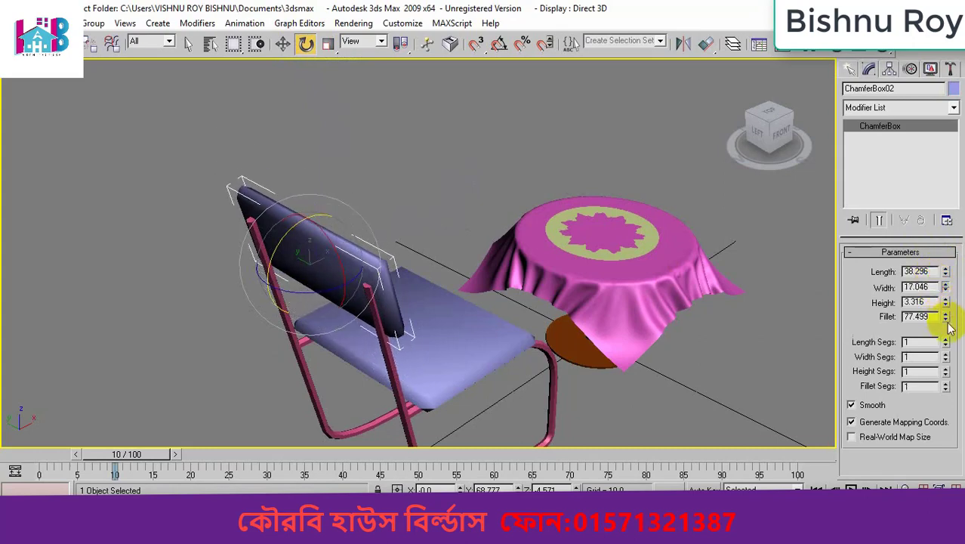
{"action": "left_click", "coordinate": [403, 144]}
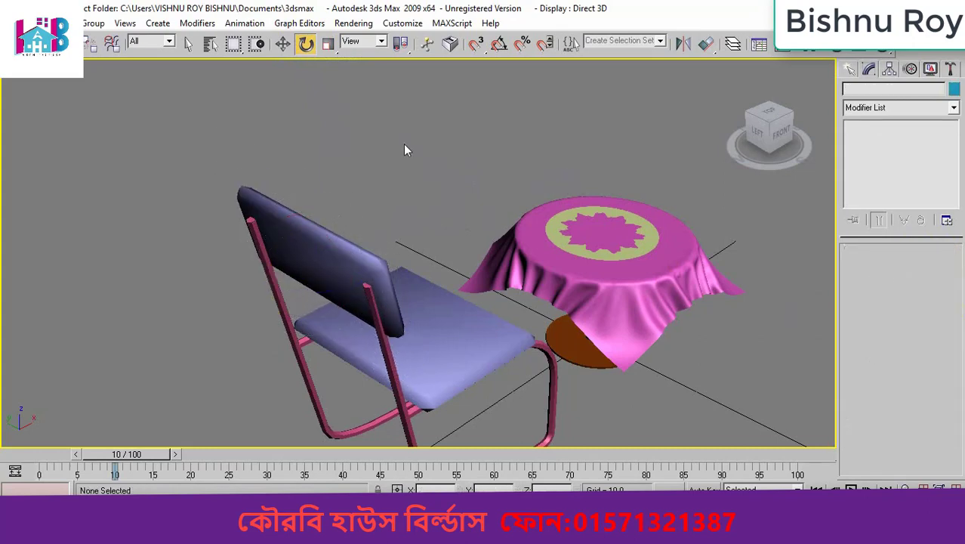
{"action": "left_click", "coordinate": [282, 45]}
{"action": "mouse_move", "coordinate": [767, 122]}
{"action": "left_mouse_down"}
{"action": "mouse_move", "coordinate": [683, 157]}
{"action": "mouse_move", "coordinate": [777, 108]}
{"action": "left_mouse_up"}
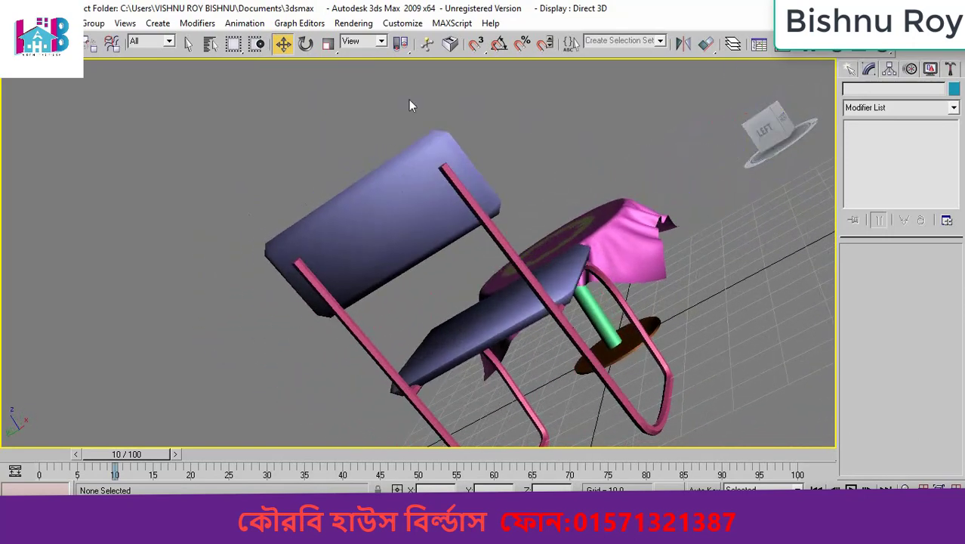
{"action": "left_click", "coordinate": [732, 72]}
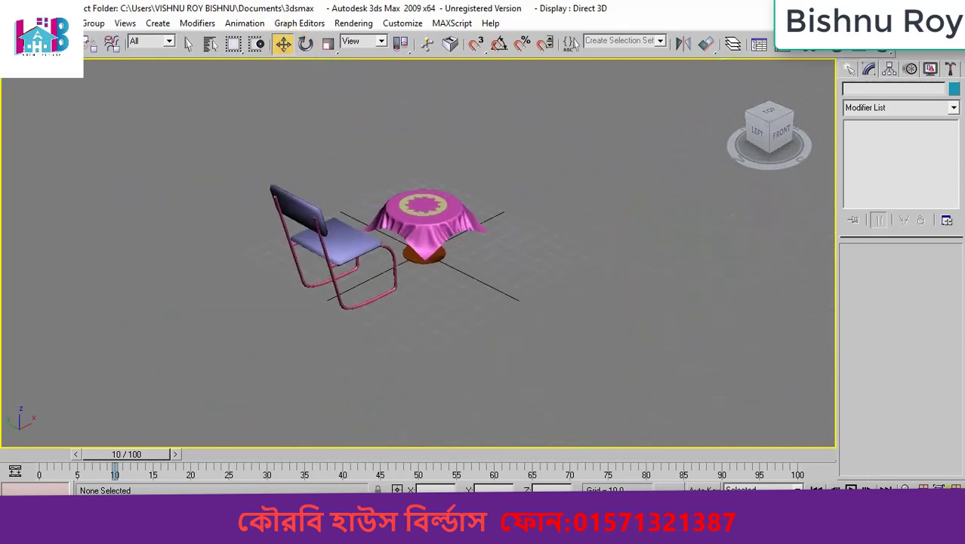
In the Front view, widen the seat cushion to 39.572 and shift it slightly forward and up onto the seat rails
{"action": "key", "text": "alt+w"}
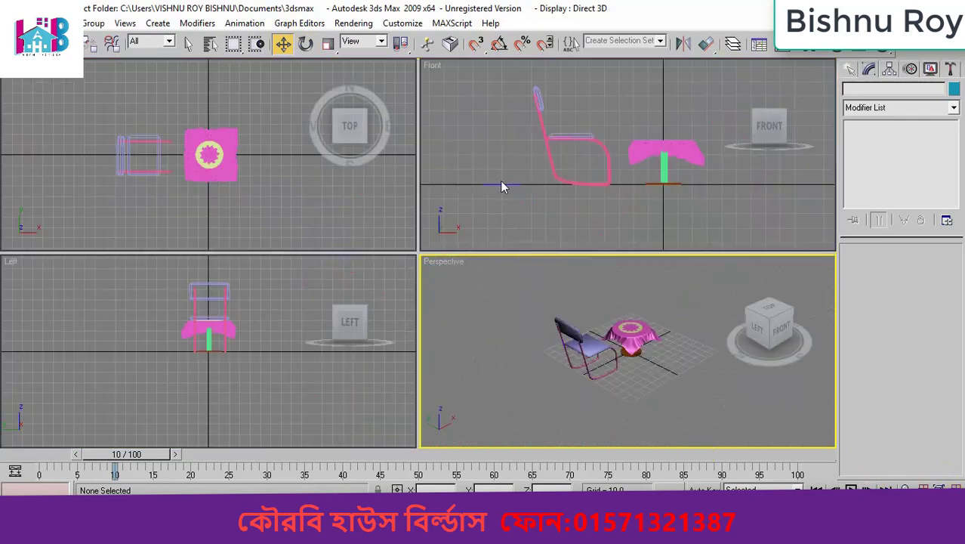
{"action": "left_click", "coordinate": [742, 245]}
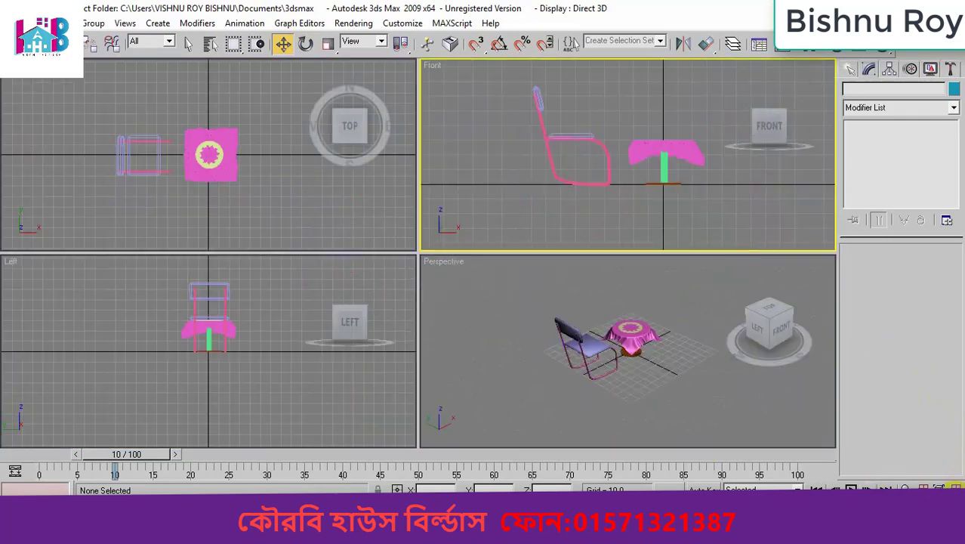
{"action": "key", "text": "alt+w"}
{"action": "scroll", "coordinate": [334, 264], "scroll_direction": "up", "scroll_amount": 5}
{"action": "middle_click_drag", "start_coordinate": [312, 238], "coordinate": [442, 213]}
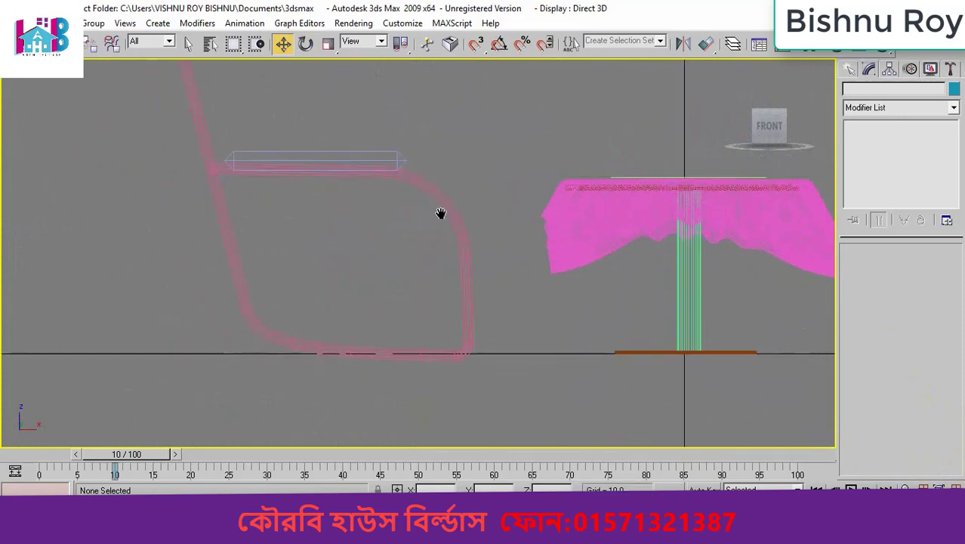
{"action": "left_click", "coordinate": [365, 166]}
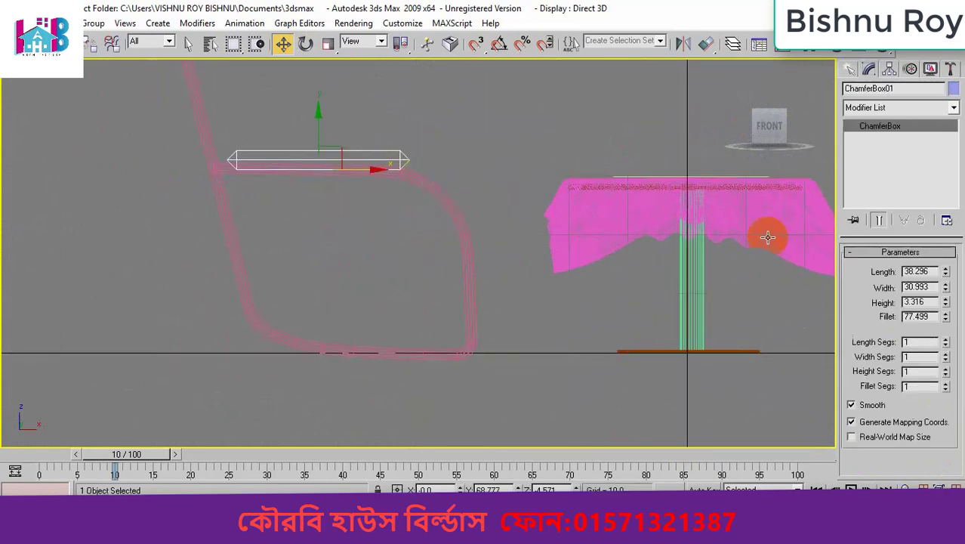
{"action": "left_click_drag", "start_coordinate": [948, 288], "coordinate": [944, 279]}
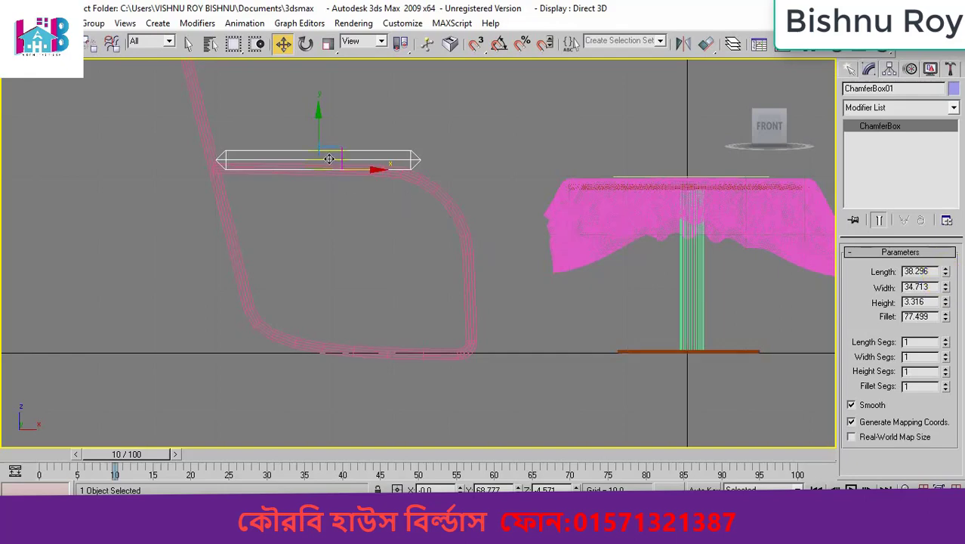
{"action": "left_click_drag", "start_coordinate": [342, 157], "coordinate": [355, 154]}
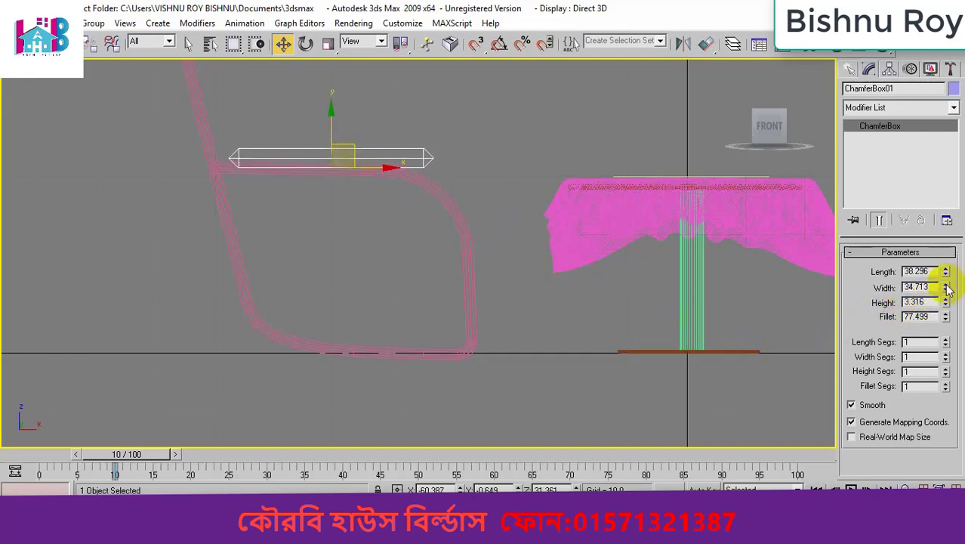
{"action": "left_click_drag", "start_coordinate": [946, 287], "coordinate": [944, 268]}
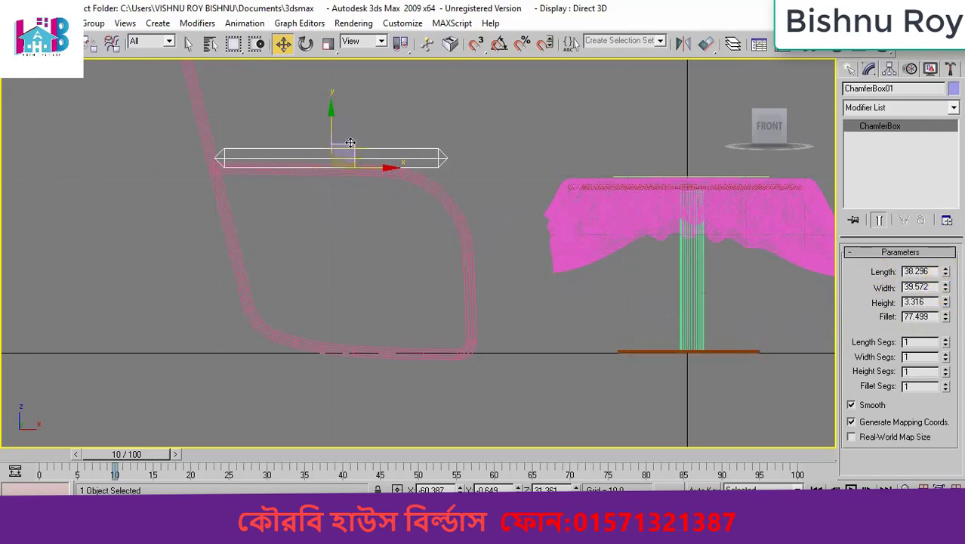
{"action": "left_click_drag", "start_coordinate": [355, 145], "coordinate": [361, 140]}
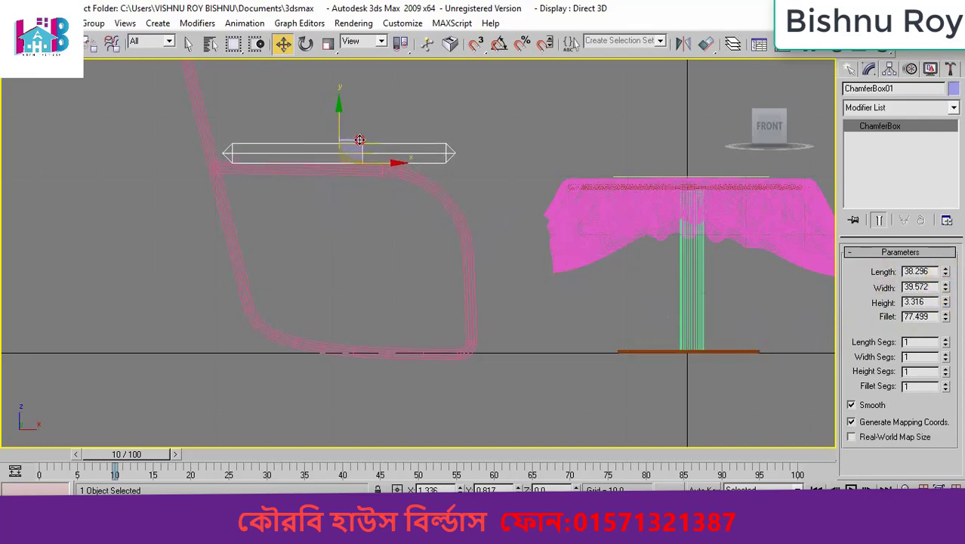
{"action": "left_click", "coordinate": [407, 123]}
Clone all four chair parts along X as one copy on the other side of the table
{"action": "middle_click_drag", "start_coordinate": [345, 171], "coordinate": [431, 291]}
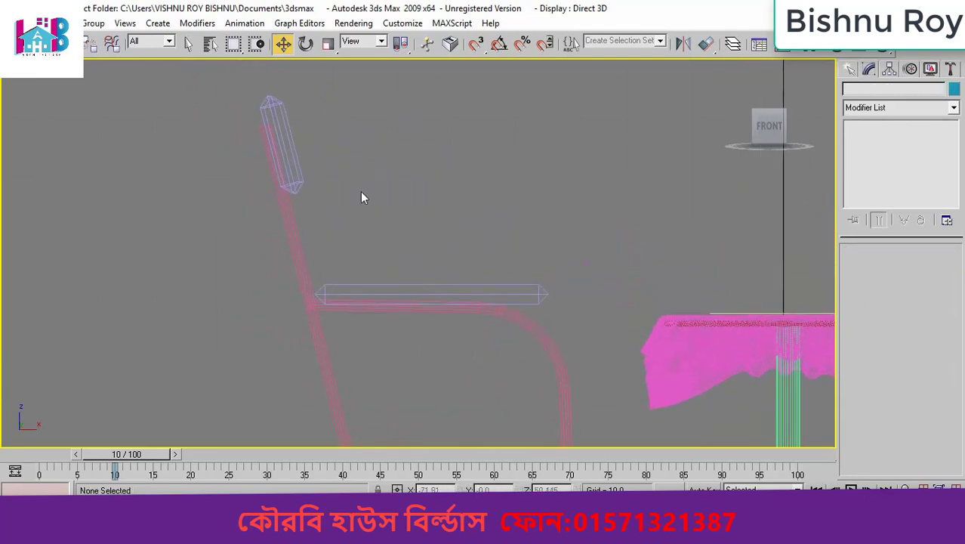
{"action": "scroll", "coordinate": [361, 190], "scroll_direction": "down", "scroll_amount": 3}
{"action": "middle_click_drag", "start_coordinate": [466, 244], "coordinate": [391, 190]}
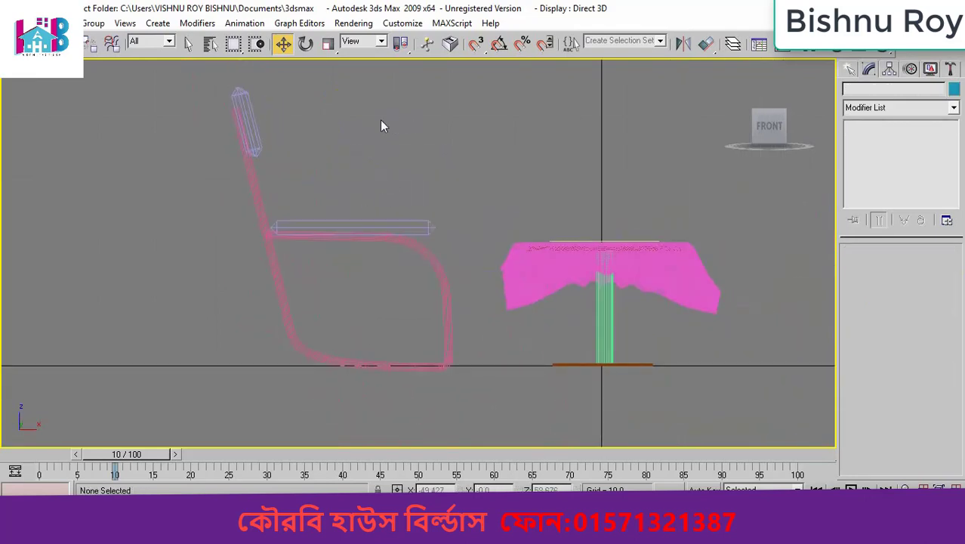
{"action": "left_click_drag", "start_coordinate": [194, 71], "coordinate": [468, 381]}
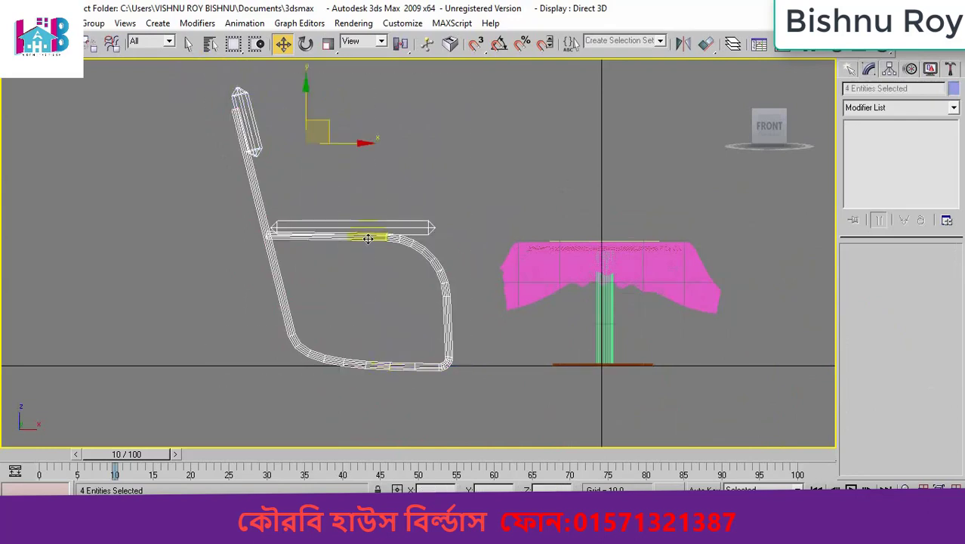
{"action": "mouse_move", "coordinate": [364, 143]}
{"action": "left_mouse_down", "text": "shift"}
{"action": "mouse_move", "coordinate": [883, 142]}
{"action": "mouse_move", "coordinate": [854, 143]}
{"action": "left_mouse_up", "text": "shift"}
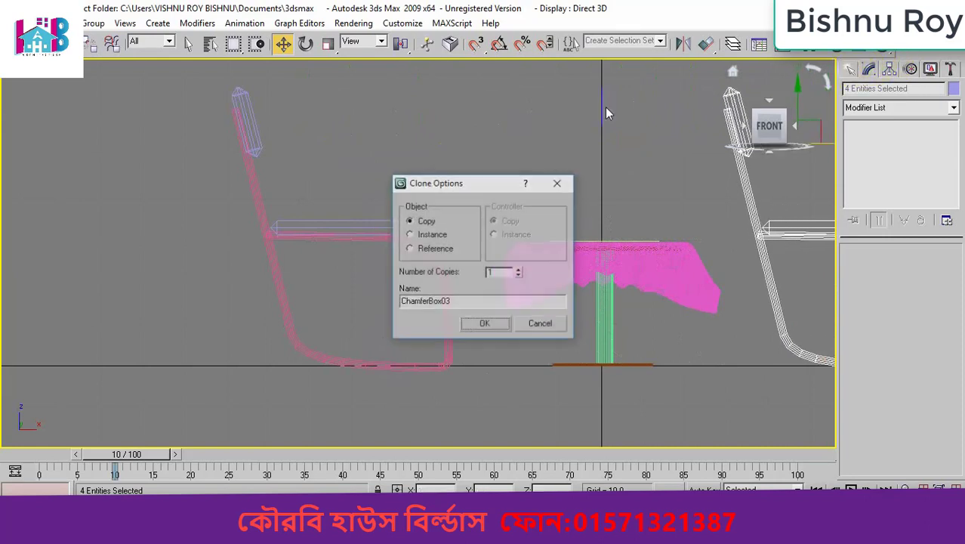
{"action": "left_click", "coordinate": [486, 325]}
Mirror the copied chair along X so that it faces the table
{"action": "middle_click_drag", "start_coordinate": [485, 325], "coordinate": [360, 323]}
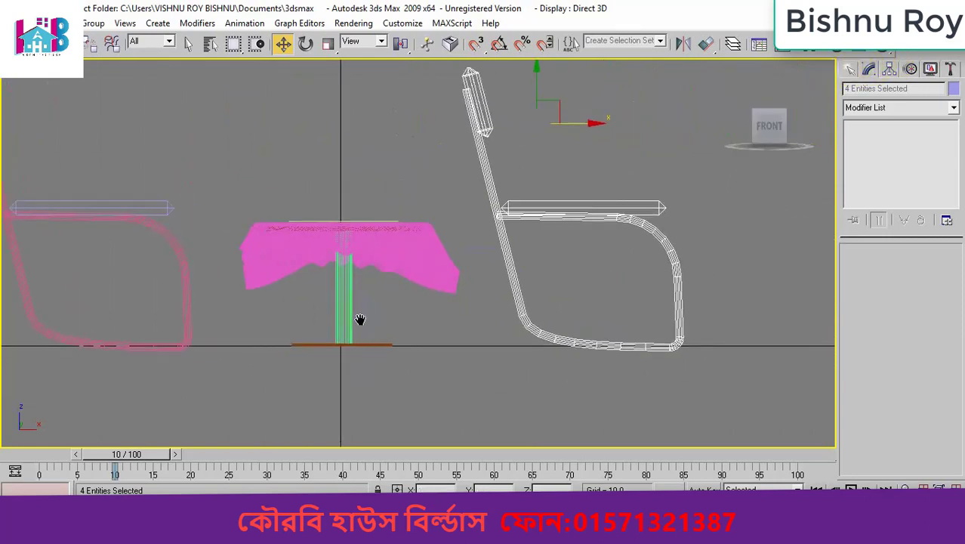
{"action": "left_click", "coordinate": [684, 41]}
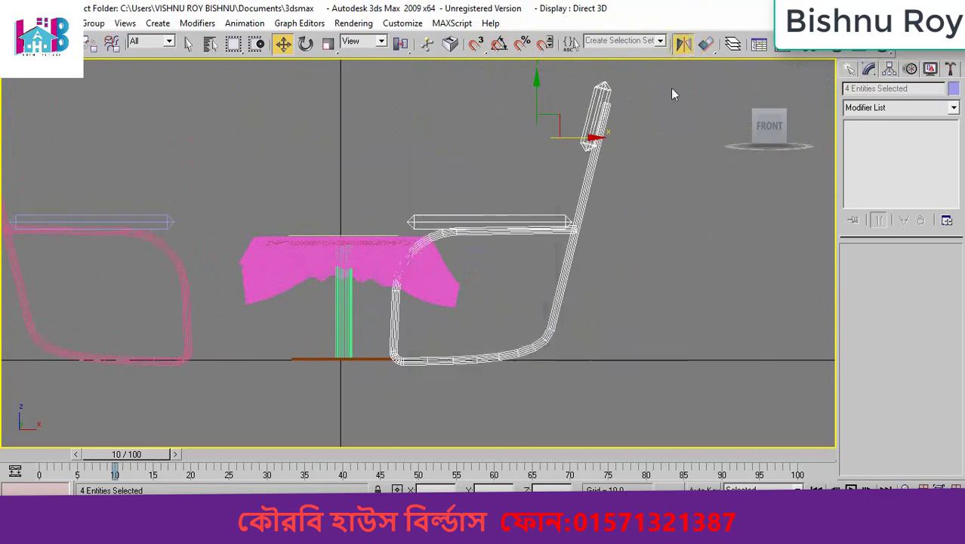
{"action": "left_click", "coordinate": [445, 365]}
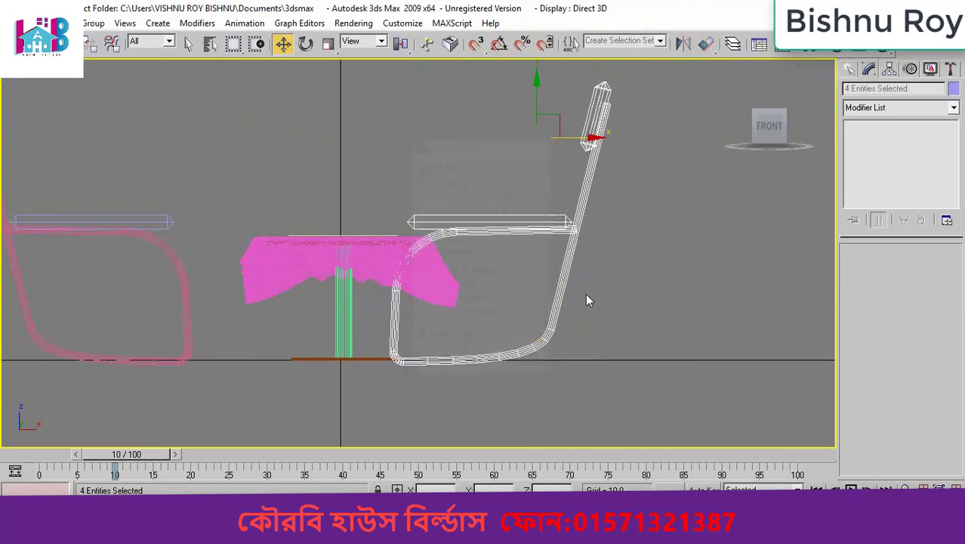
{"action": "left_click", "coordinate": [520, 147]}
{"action": "left_click_drag", "start_coordinate": [541, 264], "coordinate": [541, 226]}
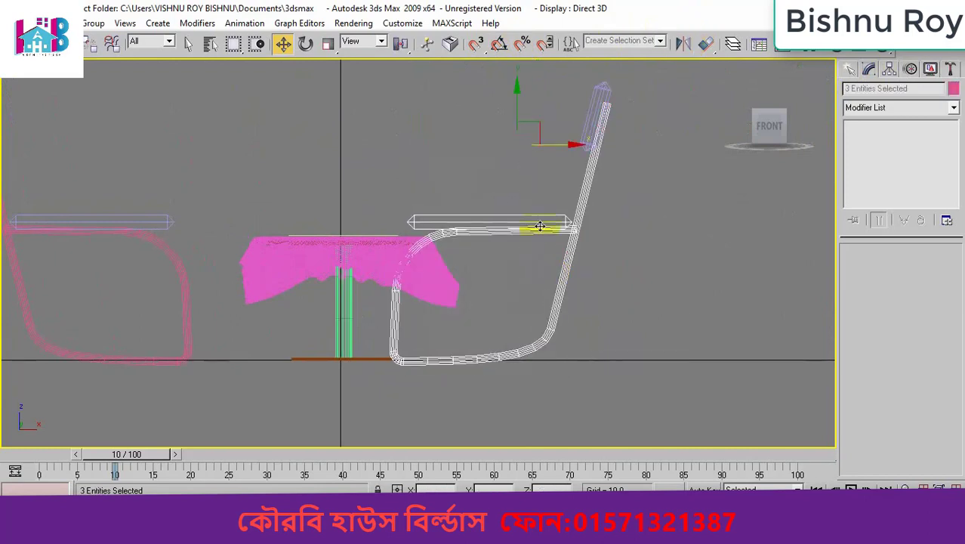
{"action": "left_click_drag", "start_coordinate": [568, 144], "coordinate": [574, 143]}
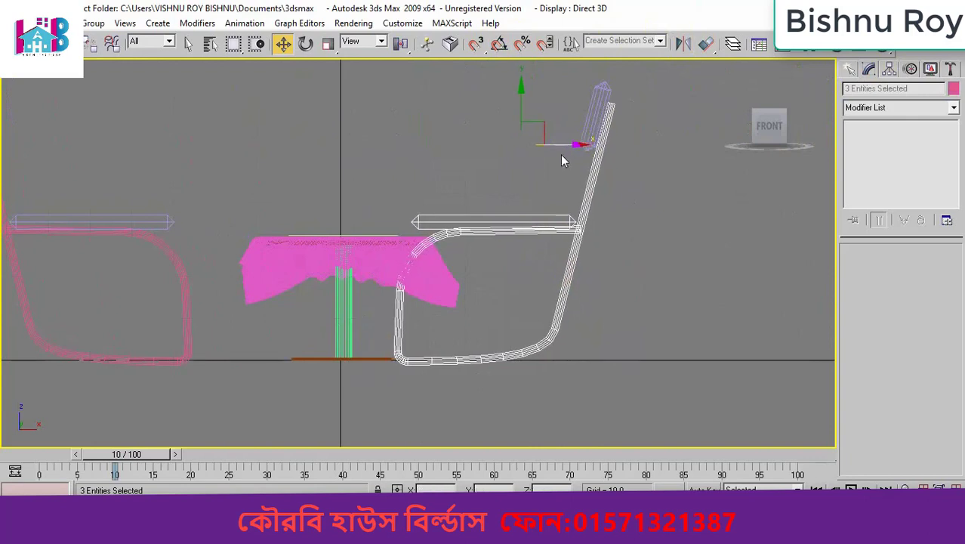
{"action": "key", "text": "ctrl+z"}
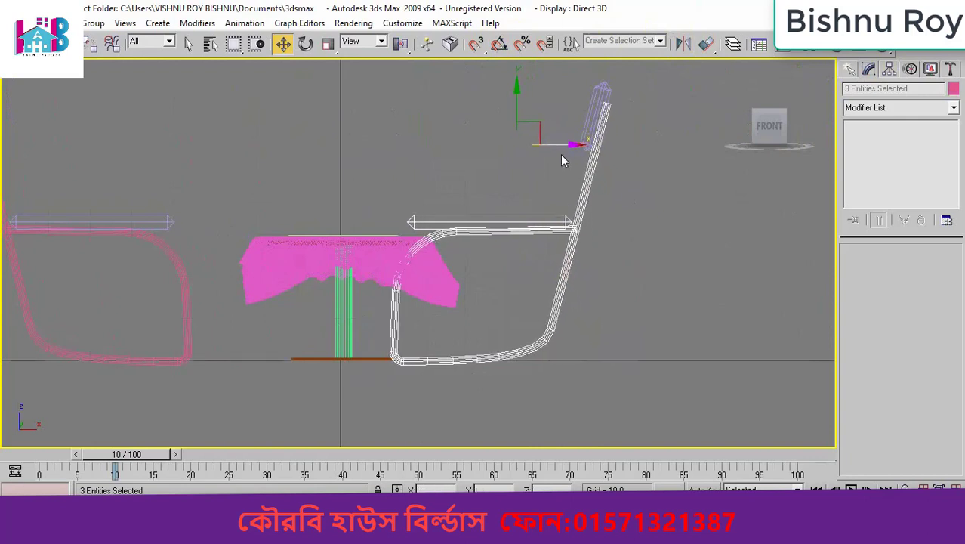
Select all four parts of the mirrored chair and move them away from the table, clear of the tablecloth
{"action": "left_click", "coordinate": [486, 176]}
{"action": "left_click_drag", "start_coordinate": [655, 100], "coordinate": [501, 401]}
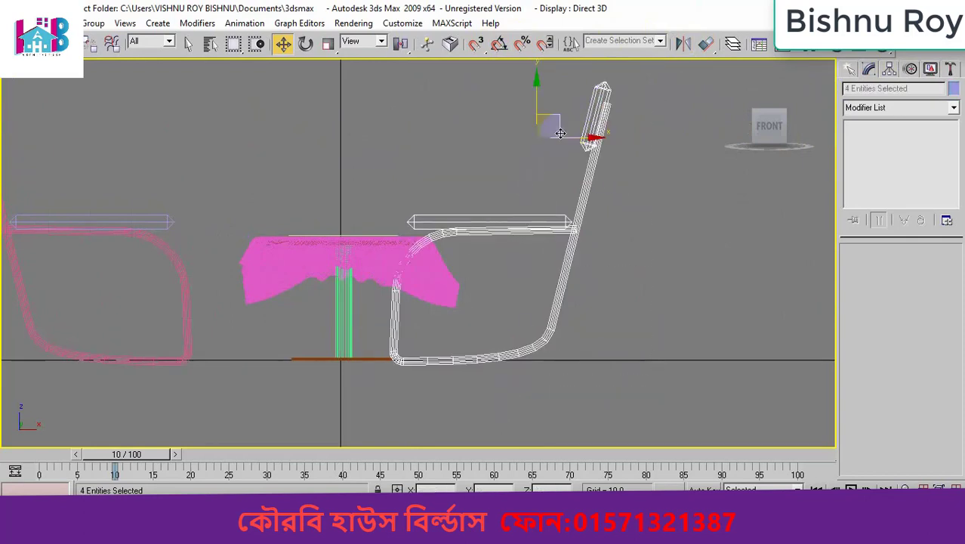
{"action": "left_click_drag", "start_coordinate": [564, 133], "coordinate": [664, 131]}
{"action": "left_click", "coordinate": [729, 293]}
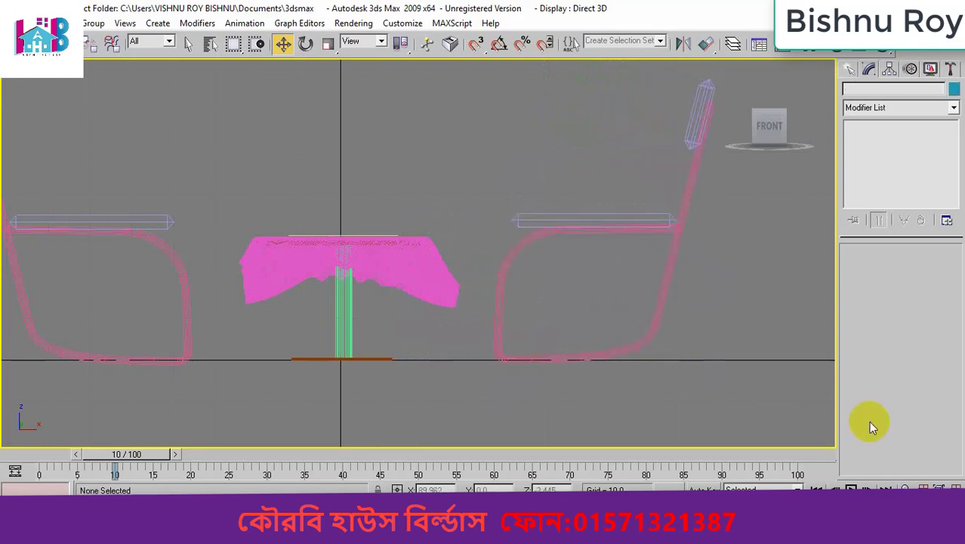
Examine the table and both facing chairs in the enlarged Perspective view
{"action": "left_click", "coordinate": [955, 505]}
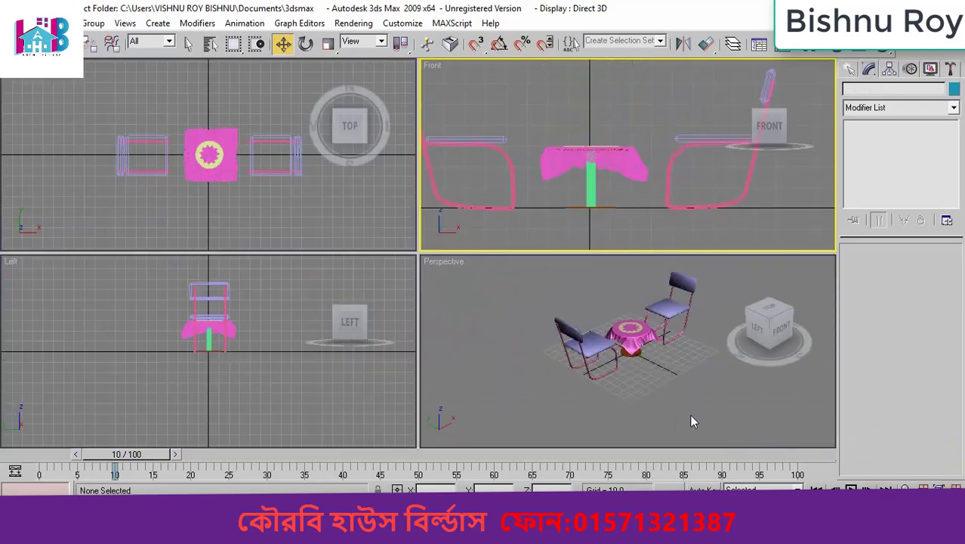
{"action": "left_click", "coordinate": [691, 418]}
{"action": "key", "text": "alt+w"}
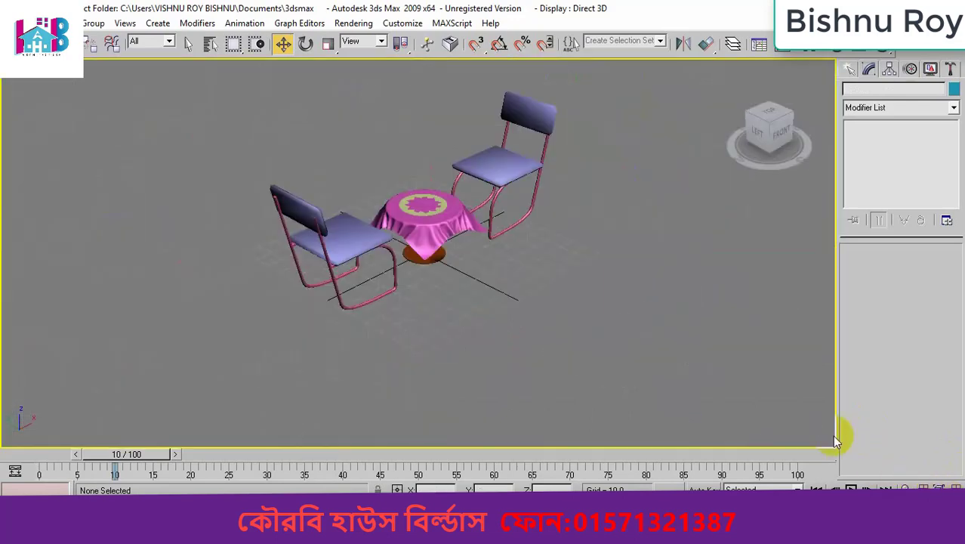
{"action": "scroll", "coordinate": [467, 267], "scroll_direction": "up", "scroll_amount": 4}
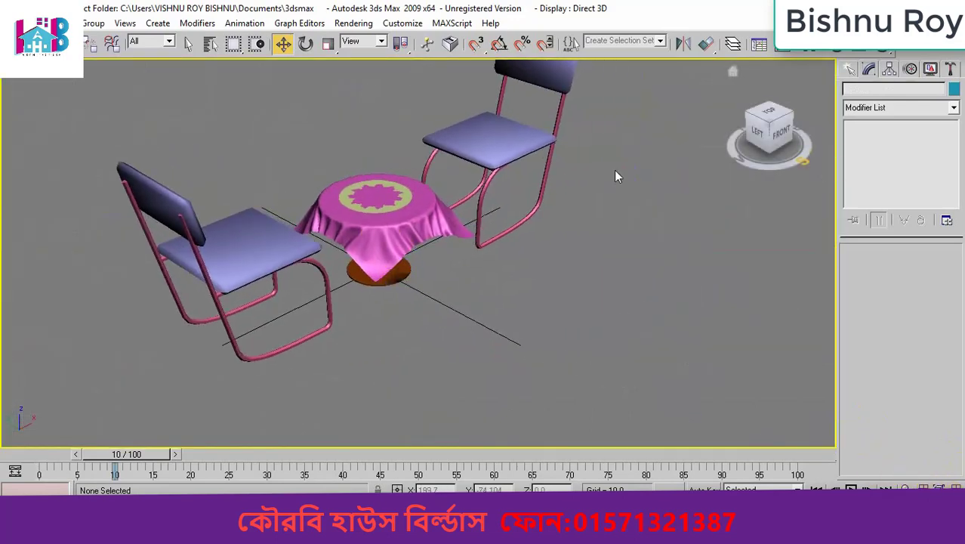
{"action": "middle_click_drag", "start_coordinate": [495, 240], "coordinate": [509, 269]}
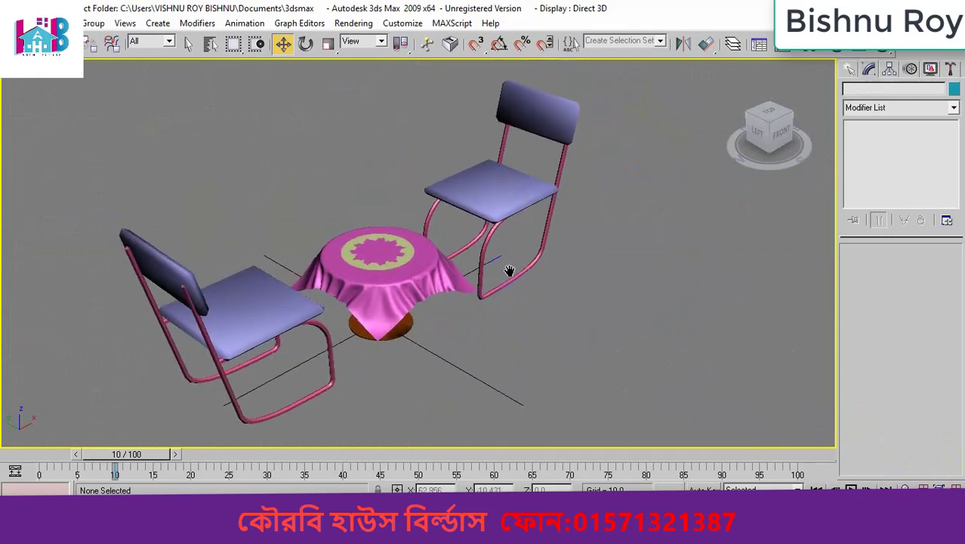
Create a standard Plane about 257 long and 175 wide as a floor around the table and chairs
{"action": "left_click", "coordinate": [854, 70]}
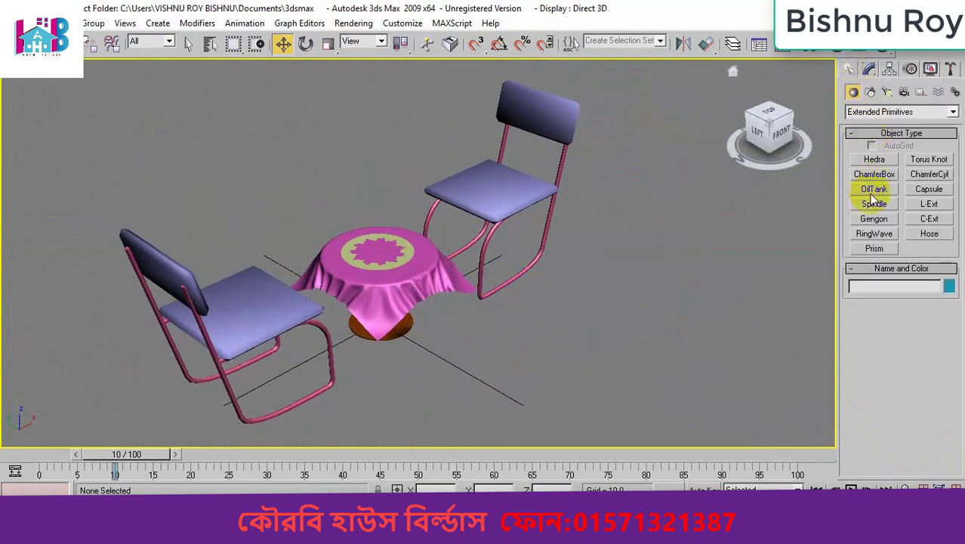
{"action": "left_click", "coordinate": [869, 111]}
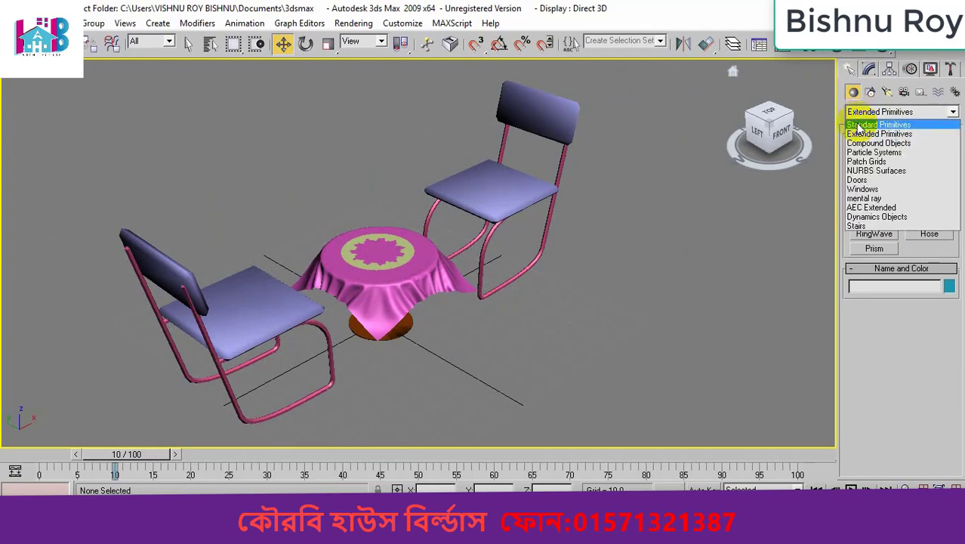
{"action": "left_click", "coordinate": [884, 119]}
{"action": "left_click", "coordinate": [928, 220]}
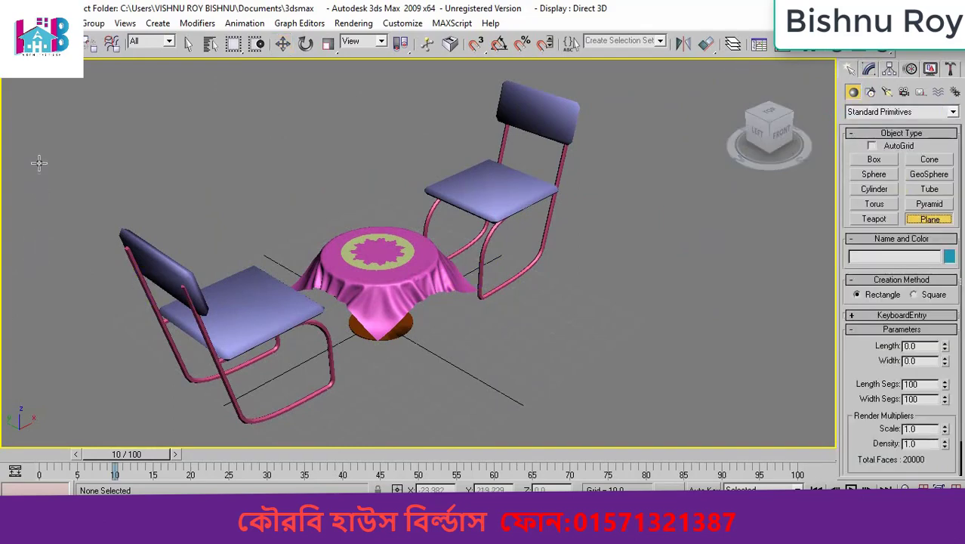
{"action": "left_click_drag", "start_coordinate": [7, 195], "coordinate": [782, 274]}
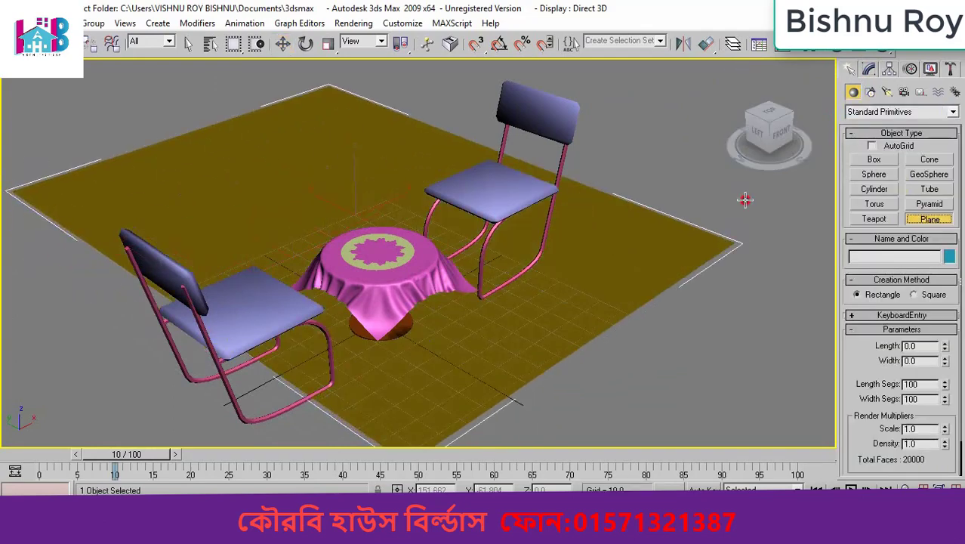
{"action": "left_click_drag", "start_coordinate": [716, 259], "coordinate": [697, 253]}
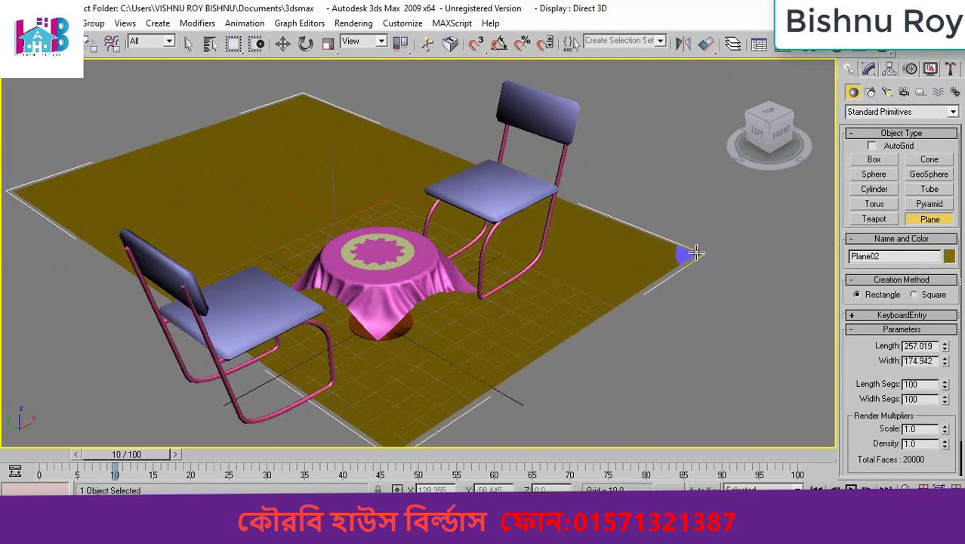
Move the floor plane so that it lies beneath the table and both chairs, and render the Perspective view
{"action": "left_click", "coordinate": [290, 47]}
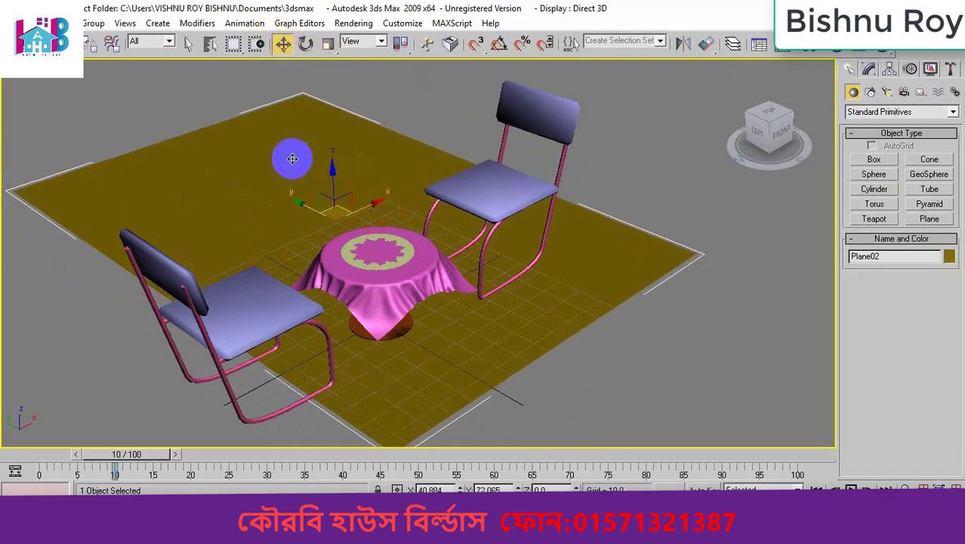
{"action": "left_click_drag", "start_coordinate": [323, 233], "coordinate": [361, 305]}
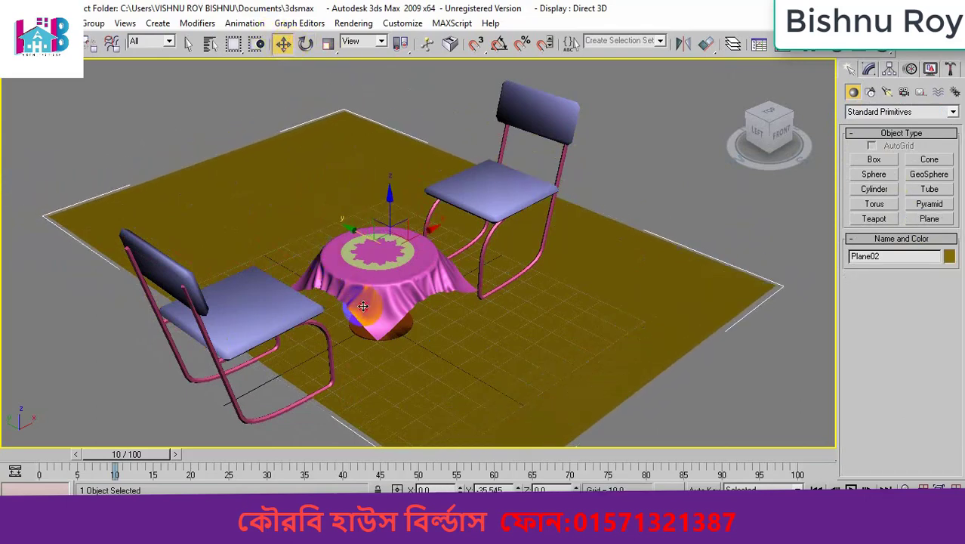
{"action": "left_click_drag", "start_coordinate": [432, 230], "coordinate": [406, 270]}
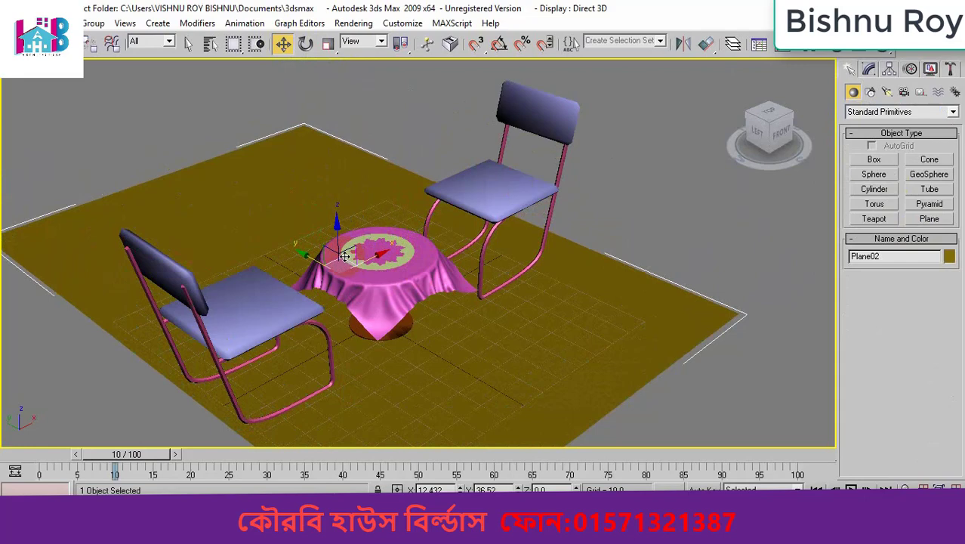
{"action": "right_click", "coordinate": [318, 251]}
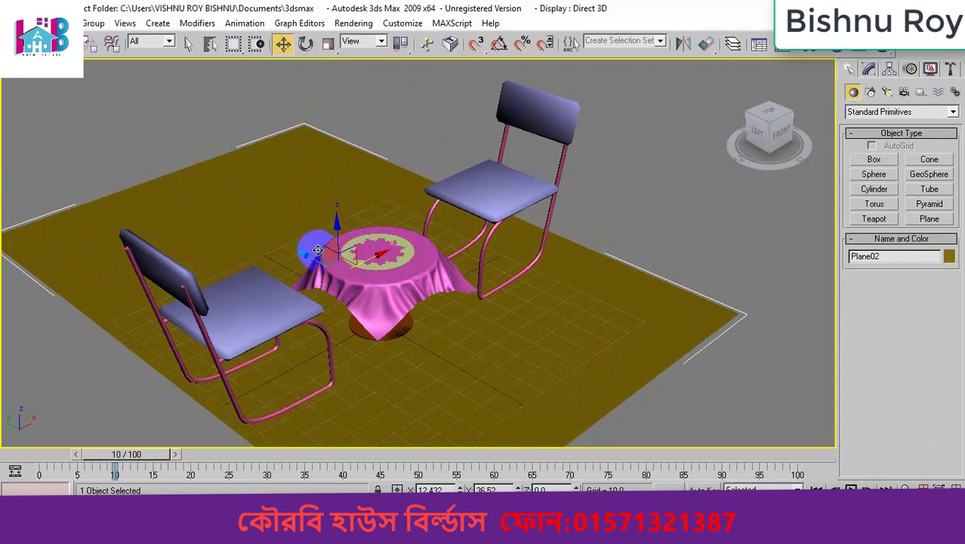
{"action": "left_click", "coordinate": [881, 44]}
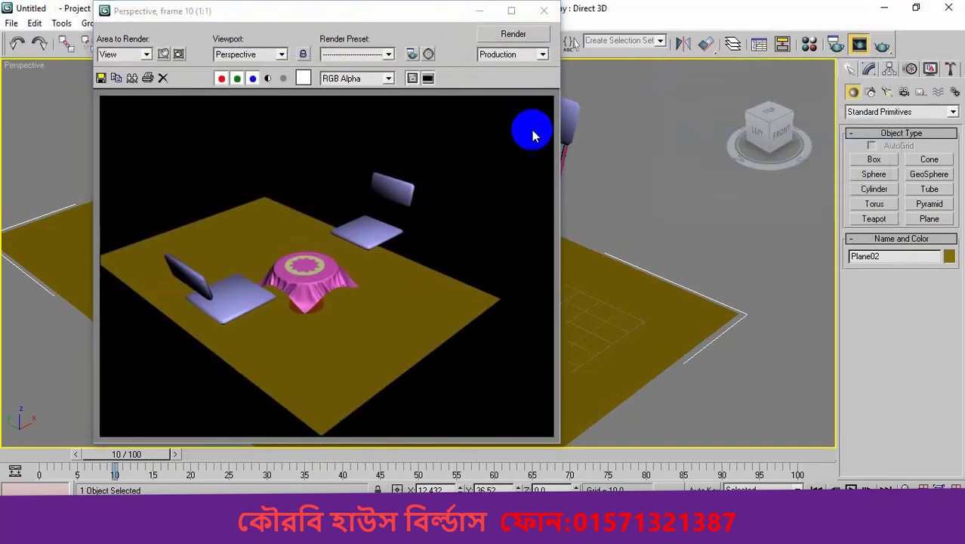